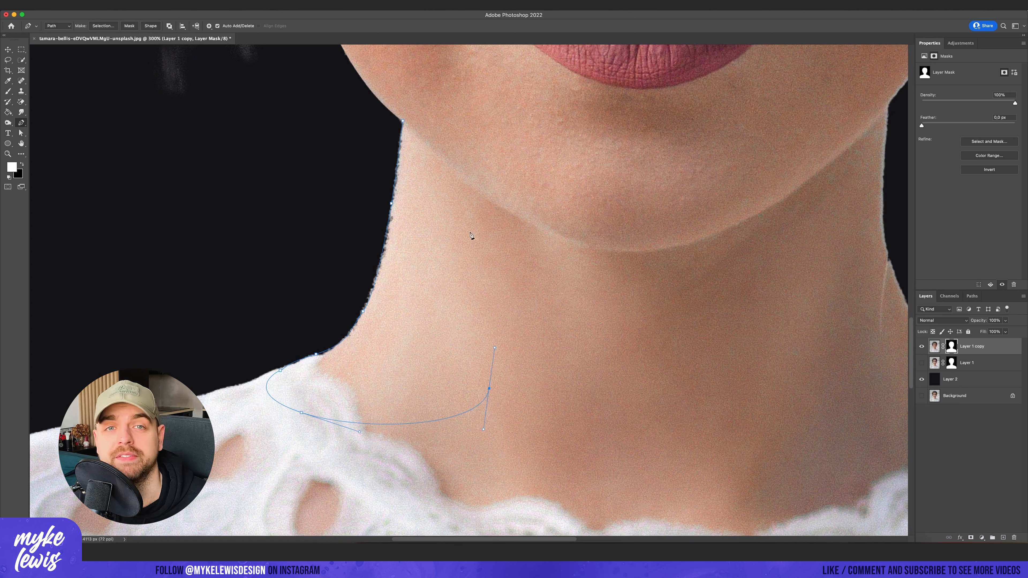
- Clean the left neck edge on the Layer 1 copy mask by painting white inside the traced selection and black outside it
key(super+Return)
key(b)
drag(344, 340, 393, 172)
click(157, 5)
click(182, 38)
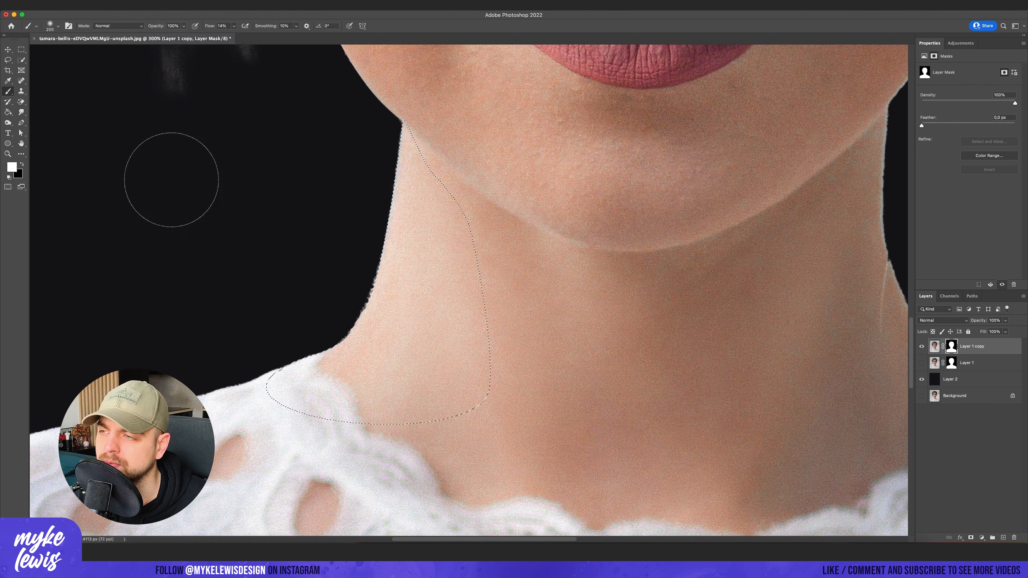
key(x)
mouse_move(357, 209)
mouse_down()
mouse_move(374, 253)
mouse_move(344, 320)
mouse_up()
key(super+d)
key(m)
scroll(408, 260, down, 10)
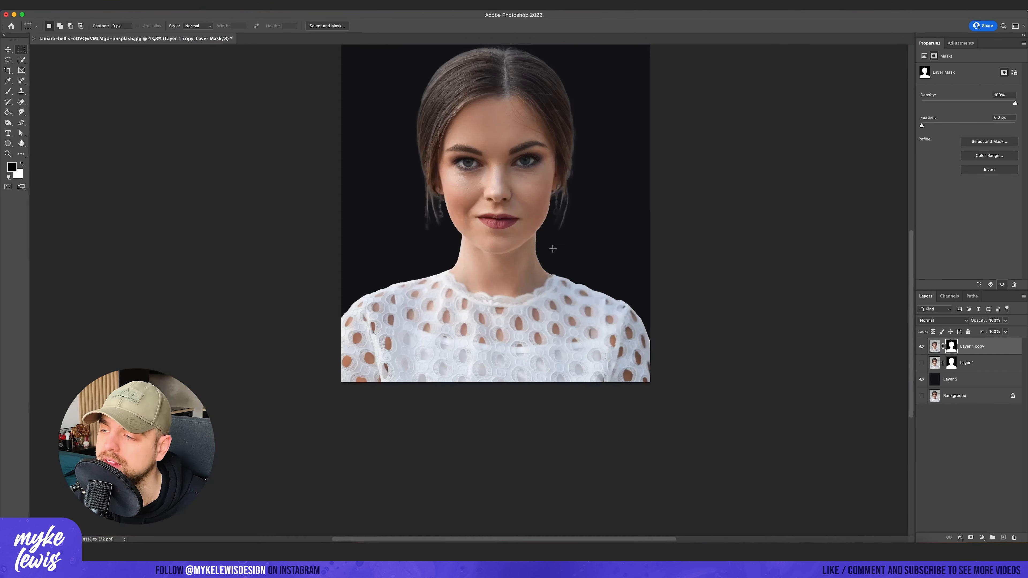
scroll(524, 299, up, 4)
scroll(404, 397, down, 2)
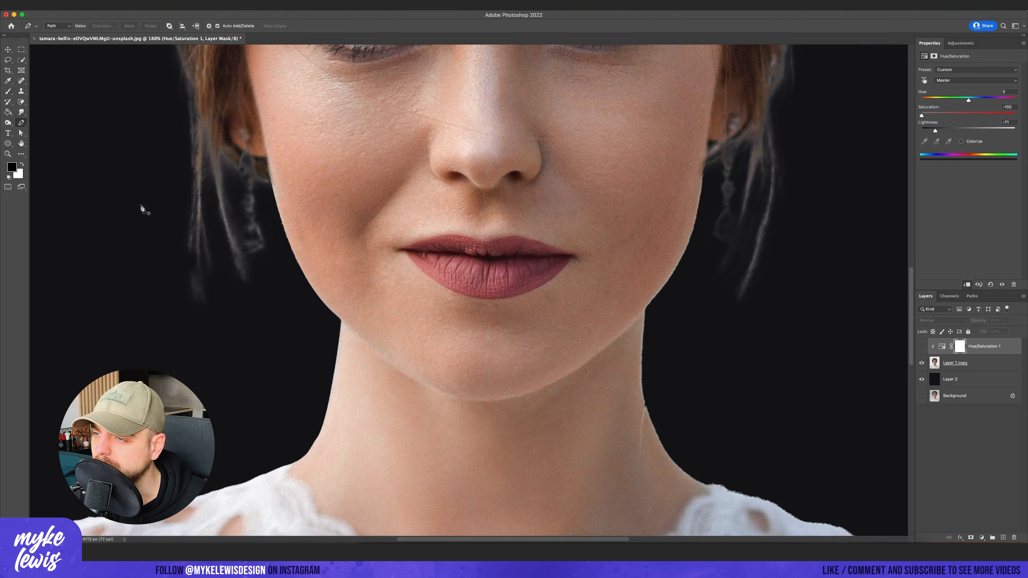
- Trace a Pen tool path along the jawline and around the face, and convert it to a selection
drag(278, 251, 297, 266)
drag(371, 335, 385, 346)
scroll(506, 321, right, 10)
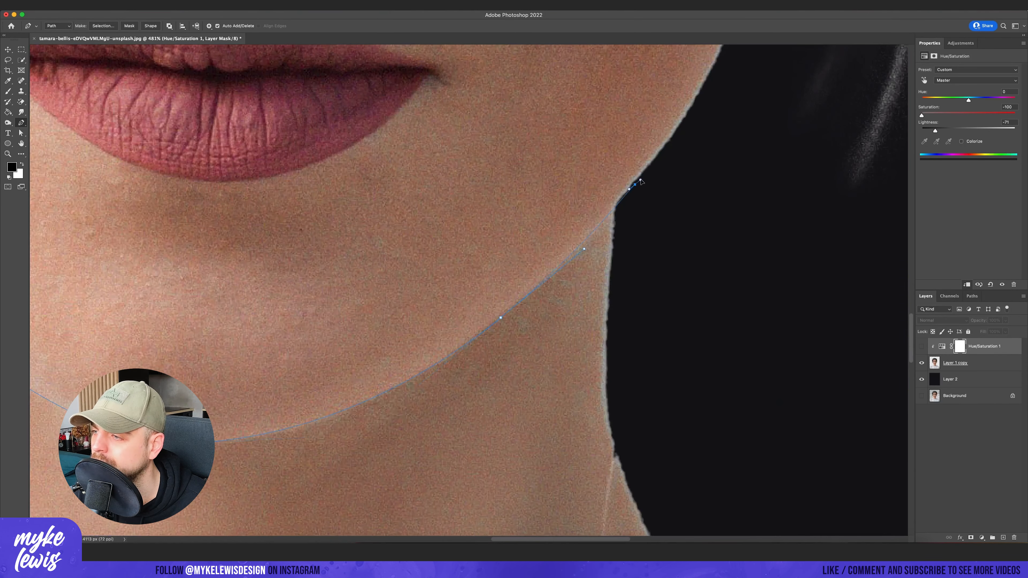
click(635, 184)
scroll(717, 297, down, 10)
drag(608, 149, 299, 73)
right_click(610, 255)
click(635, 294)
key(Return)
- Show the Hue/Saturation layer, paint black on its mask inside the face selection, and deselect
click(921, 346)
key(b)
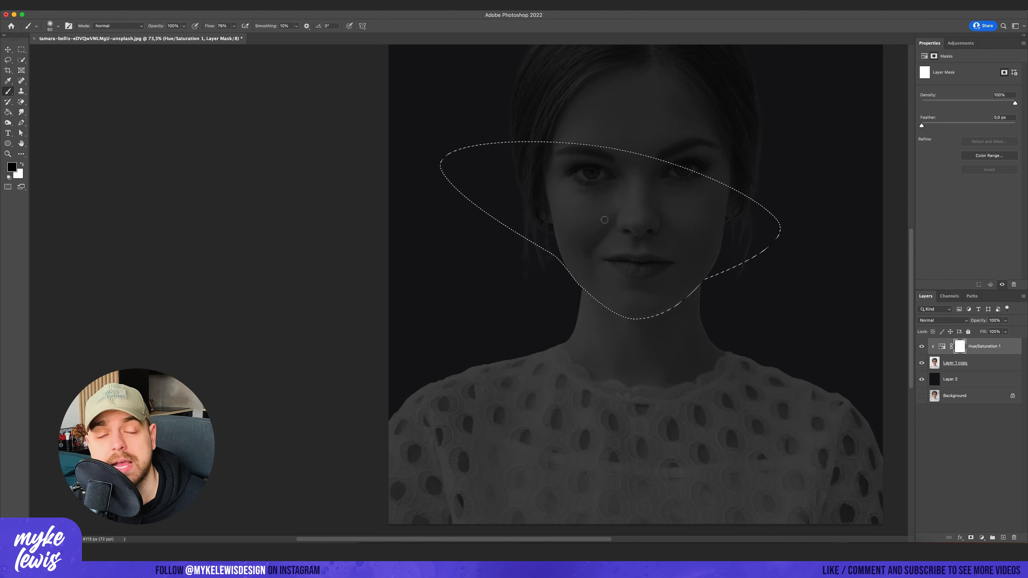
click(234, 26)
drag(236, 35, 244, 35)
drag(538, 174, 664, 283)
key(m)
right_click(543, 218)
click(562, 223)
- Trace Pen tool paths around the left and right shoulders of the dress
scroll(718, 190, up, 3)
mouse_move(715, 186)
mouse_down()
mouse_move(532, 136)
mouse_move(688, 203)
mouse_up()
scroll(663, 168, down, 3)
scroll(447, 337, down, 4)
key(p)
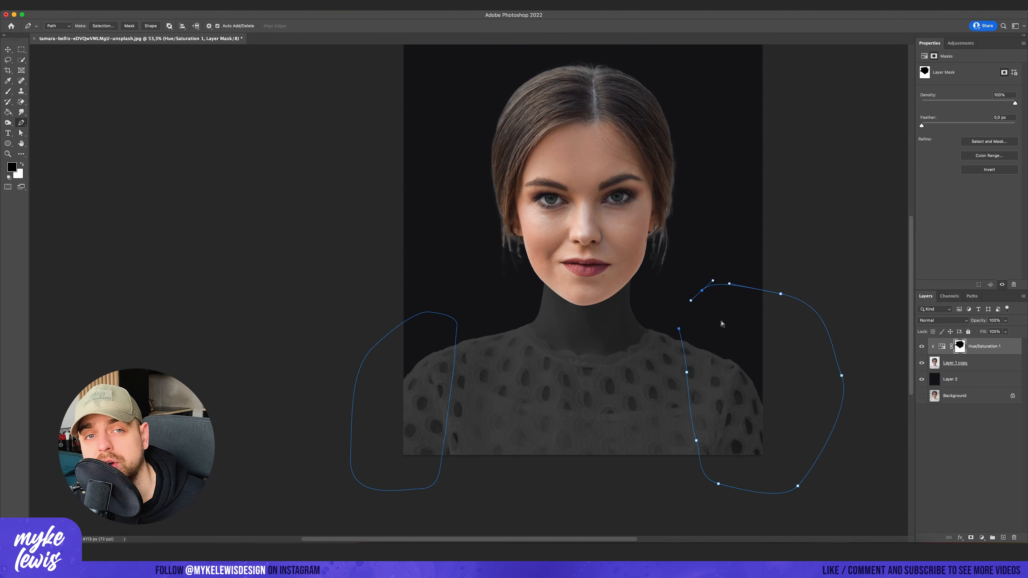
drag(722, 463, 727, 473)
drag(777, 490, 789, 490)
drag(827, 360, 818, 335)
drag(758, 300, 720, 294)
key(x)
key(z)
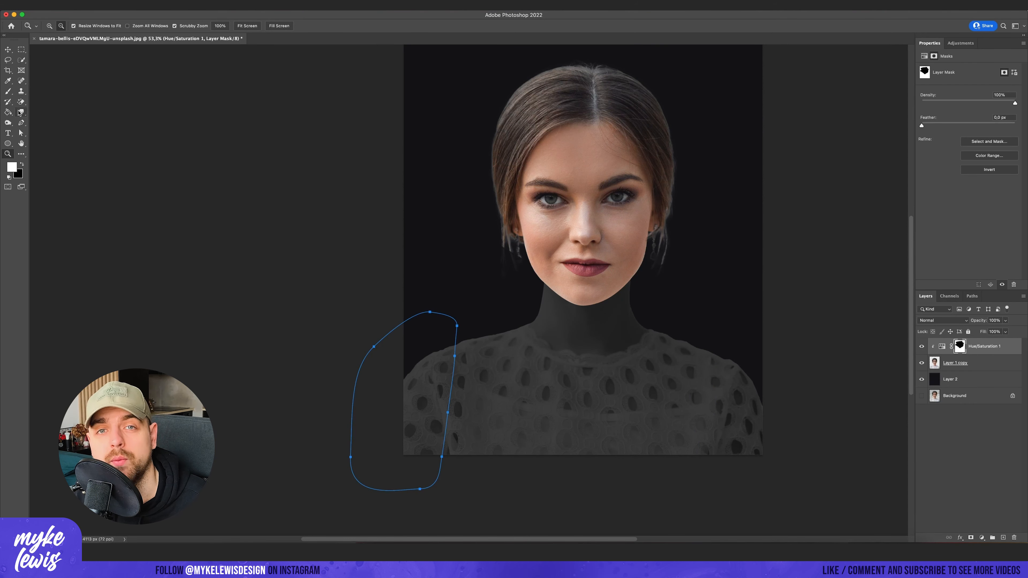
- Redraw the path around the right shoulder, convert it to a selection and remove that area from the Hue/Saturation mask
click(21, 123)
drag(703, 330, 789, 460)
right_click(714, 348)
click(743, 389)
click(391, 179)
key(b)
key(x)
key(a)
- Convert the left shoulder path to a selection and paint that area black on the Hue/Saturation mask
right_click(415, 363)
click(441, 405)
click(391, 178)
key(b)
drag(425, 364, 433, 450)
key(super+d)
- Select the leftover shoulder paths and delete them
key(a)
drag(445, 405, 395, 219)
drag(269, 117, 917, 489)
key(Delete)
drag(656, 237, 640, 420)
scroll(623, 382, up, 2)
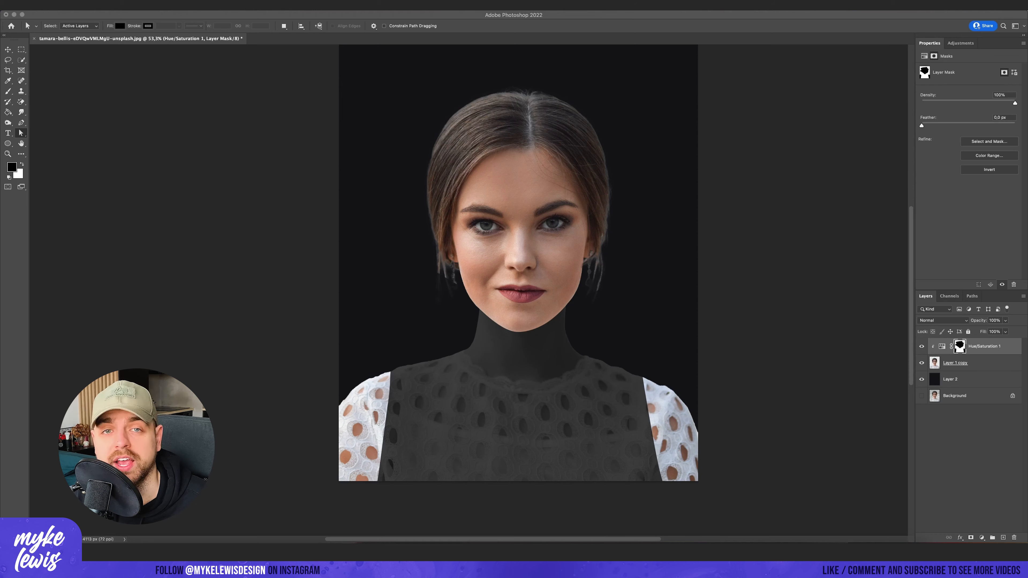
- Bring in the photo of the woman in the white top at full size and delete its smaller pasted copy, Layer 3
key(super+v)
key(v)
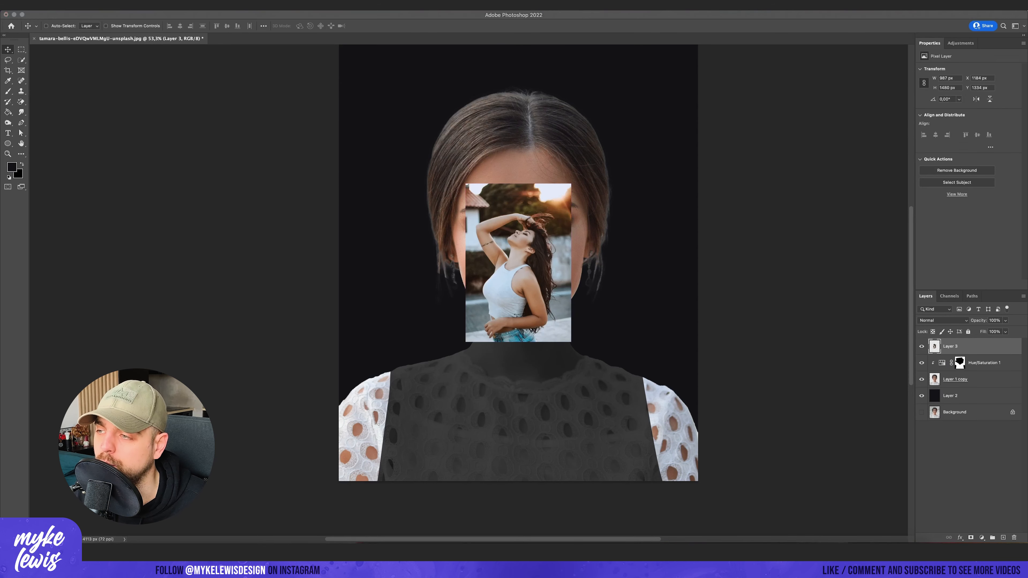
drag(603, 163, 563, 193)
key(Return)
click(971, 362)
key(Delete)
right_click(997, 347)
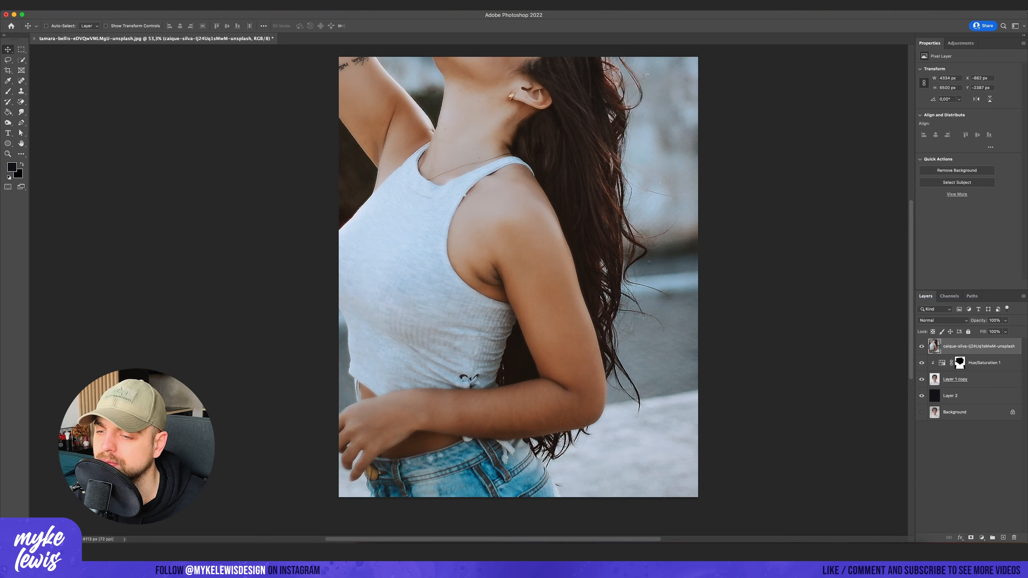
- Trace the bare upper arm with the Pen tool, mask the photo to it and apply the layer mask
click(21, 123)
drag(374, 238, 386, 240)
drag(437, 262, 451, 266)
right_click(509, 209)
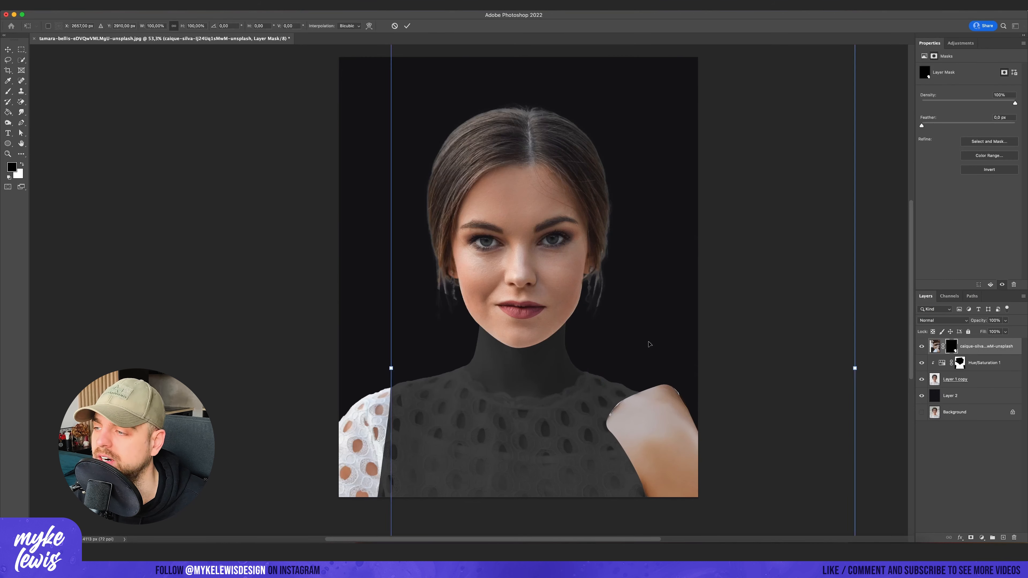
right_click(950, 346)
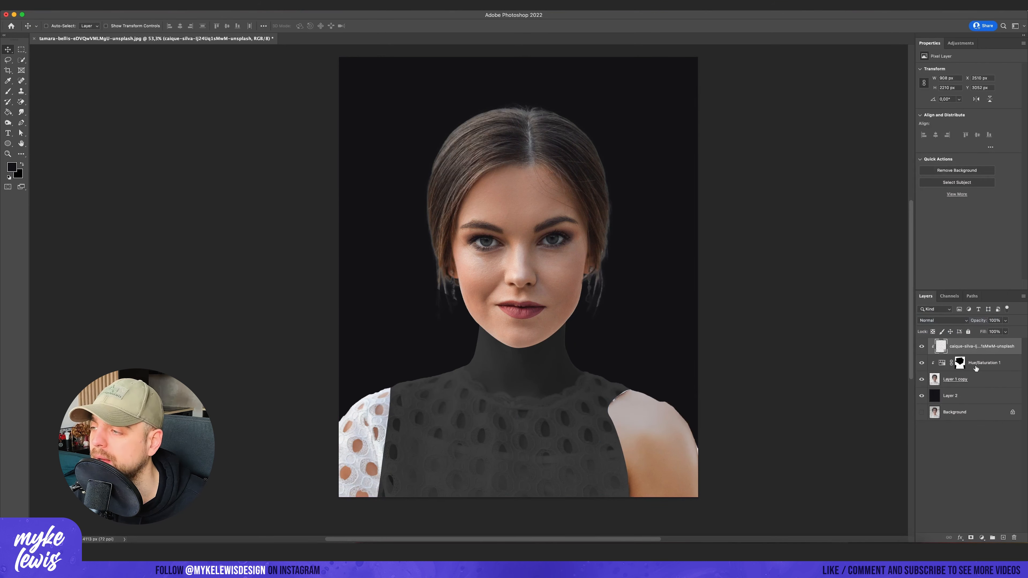
- Fit the arm cut-out over one shoulder and move a horizontally flipped copy onto the opposite shoulder
drag(663, 367, 687, 383)
alt+drag(702, 418, 520, 419)
right_click(990, 347)
click(971, 319)
click(77, 5)
mouse_move(122, 181)
click(263, 326)
drag(513, 349, 373, 349)
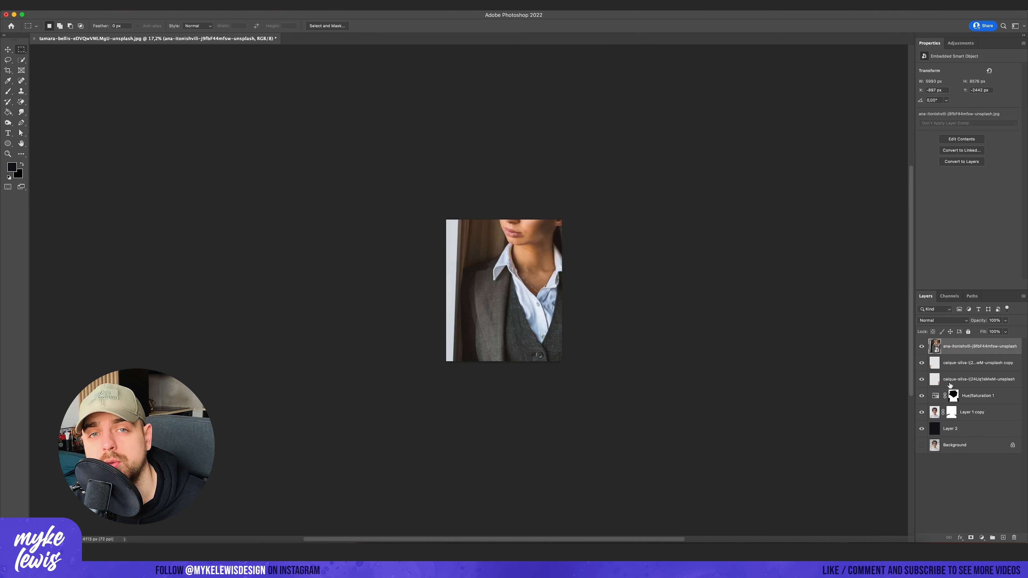
- Clip the Hue/Saturation adjustment to Layer 1 copy and show the suit photo layer
right_click(981, 396)
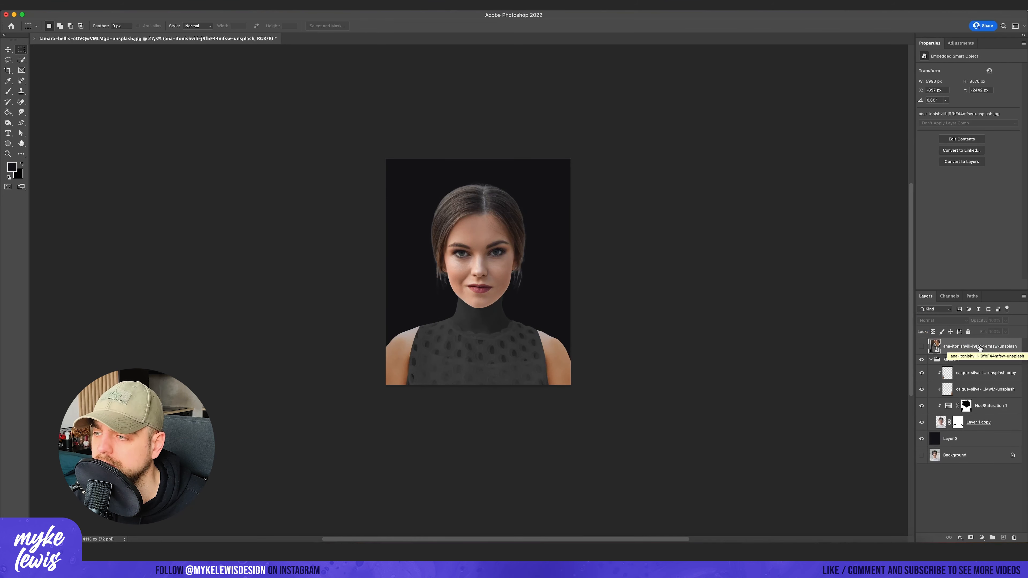
click(921, 346)
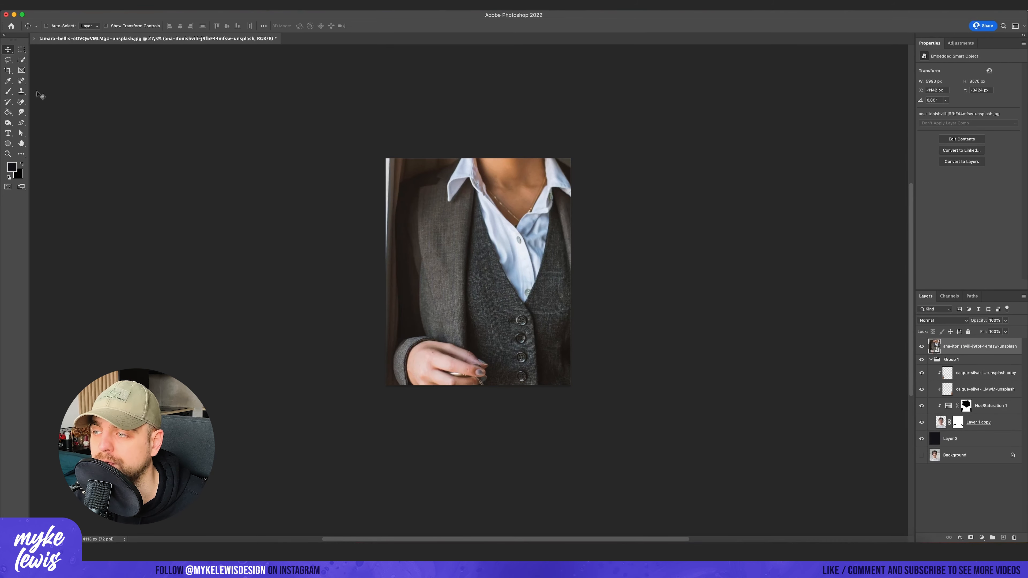
key(l)
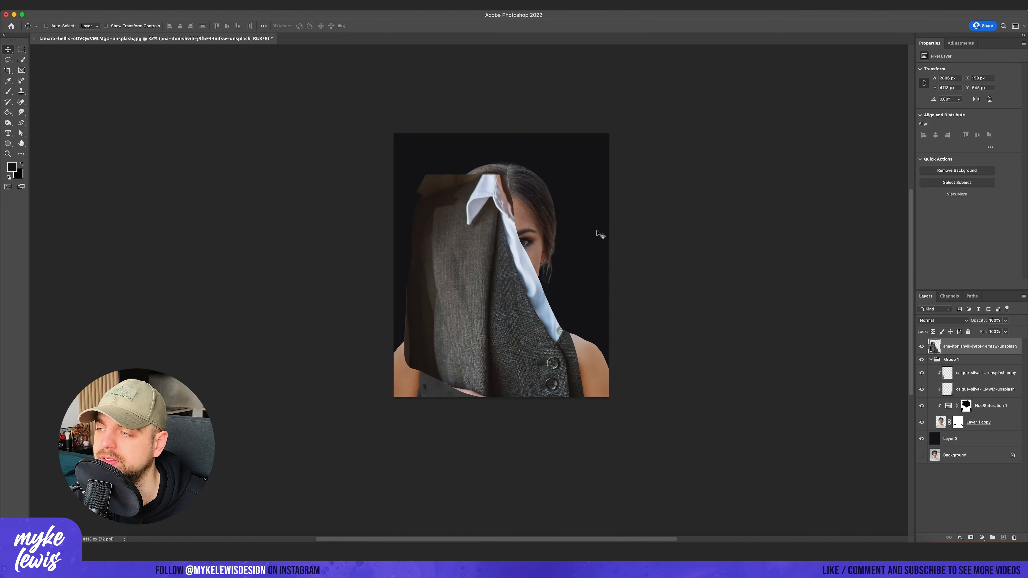
- Lasso the remaining shirt and collar areas of the suit cut-out and fill them with suit fabric
scroll(597, 232, up, 5)
key(l)
drag(421, 139, 384, 216)
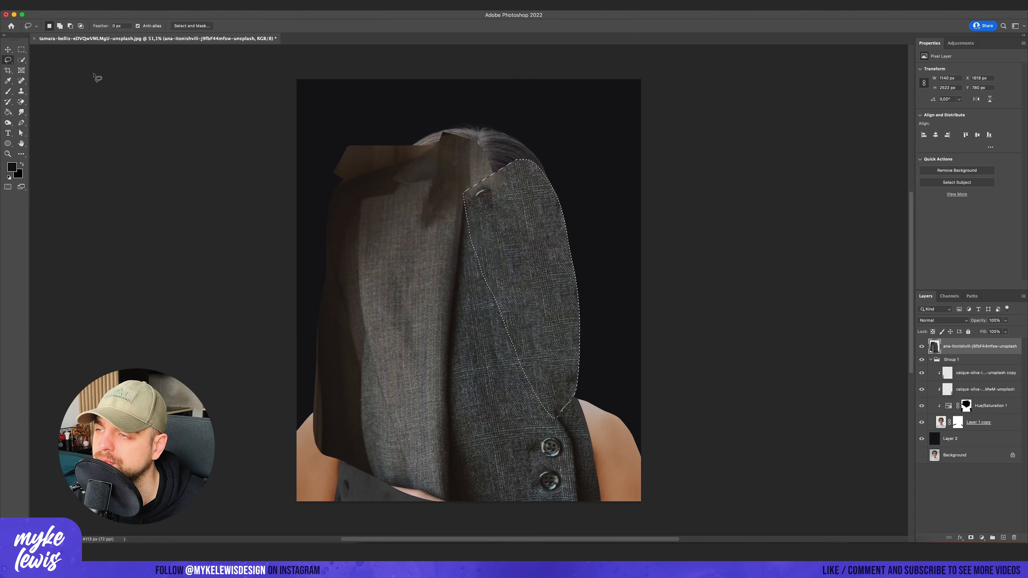
key(m)
scroll(510, 213, down, 2)
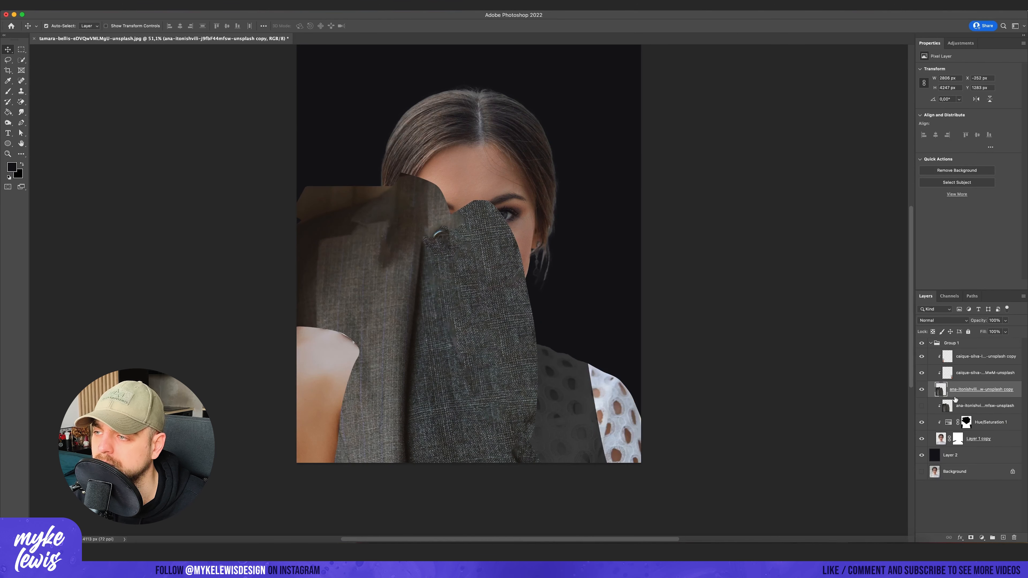
- Resize and position the clipped suit fabric over the left half of the dress
right_click(965, 377)
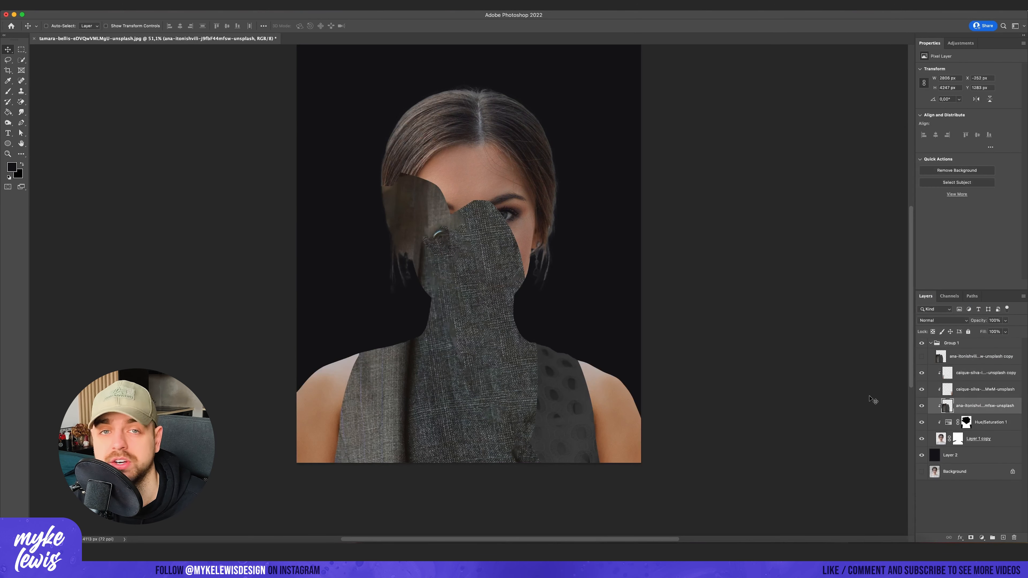
key(ctrl+t)
drag(455, 195, 420, 194)
mouse_move(433, 292)
mouse_down()
mouse_move(423, 323)
mouse_move(435, 346)
mouse_up()
key(Return)
key(super+t)
key(Return)
- Remove the button near the fabric's bottom edge with an enlarged Spot Healing Brush
click(21, 80)
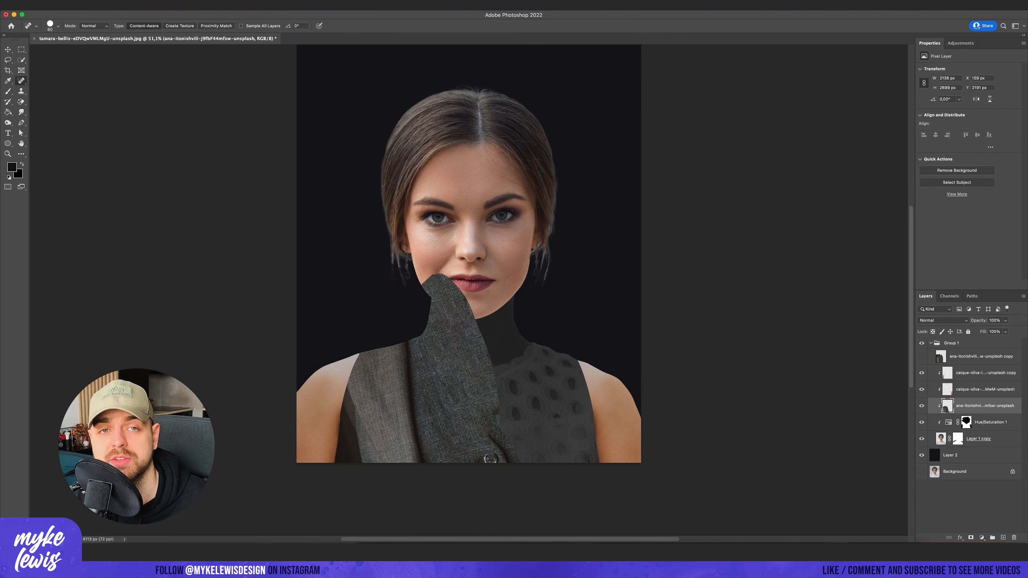
right_click(451, 425)
click(498, 141)
click(58, 26)
drag(55, 48, 62, 48)
click(489, 456)
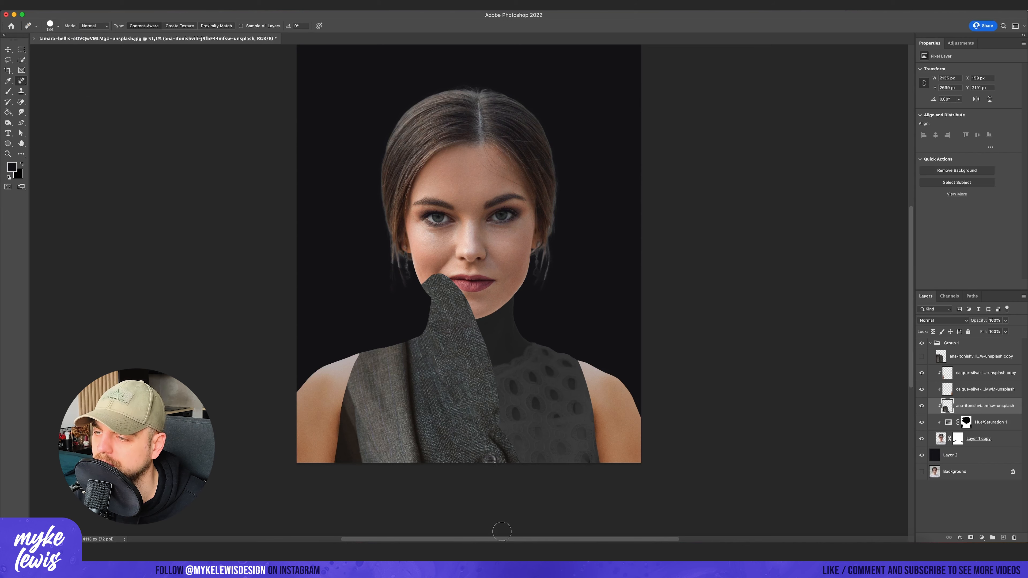
click(7, 60)
mouse_move(382, 351)
mouse_down()
mouse_move(250, 446)
mouse_move(330, 265)
mouse_up()
click(21, 49)
key(super+d)
- Fill a lassoed area along the fabric's left edge with Content-Aware Fill and heal the dark patch near the shoulder
click(8, 60)
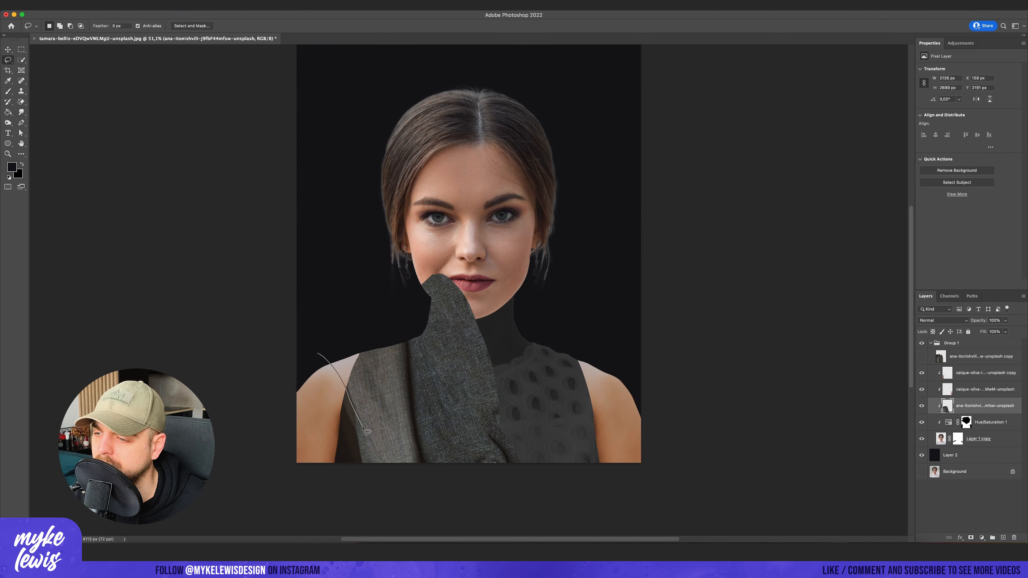
drag(318, 353, 304, 367)
click(77, 5)
click(108, 141)
click(1007, 530)
key(super+d)
click(21, 81)
drag(353, 429, 356, 447)
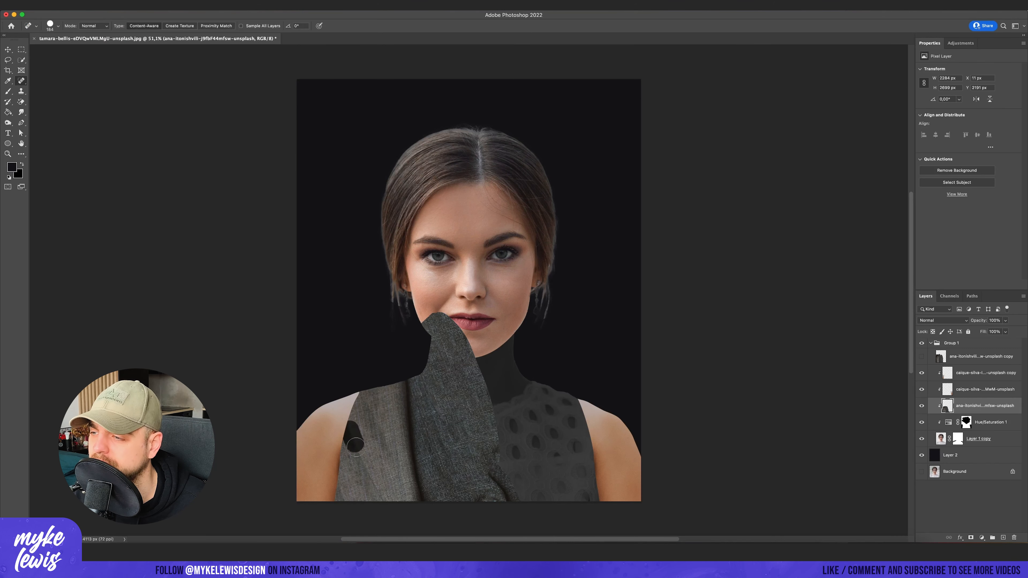
- Lasso the gap beside the neck on the suit fabric, fill it with Content-Aware Fill, and deselect
scroll(575, 404, down, 1)
click(8, 60)
mouse_move(422, 349)
mouse_down()
mouse_move(483, 479)
mouse_move(425, 292)
mouse_up()
click(77, 5)
click(108, 141)
click(1007, 530)
key(m)
key(super+d)
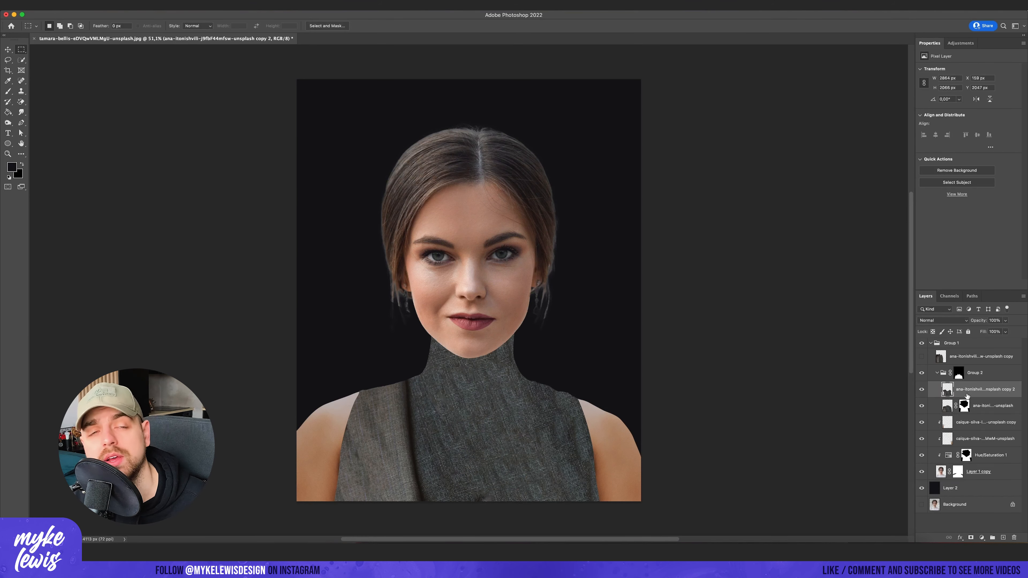
- Duplicate the suit fabric layer and move, rotate and scale the copy across the right side of the dress
key(super+j)
key(super+t)
drag(508, 247, 677, 370)
drag(538, 364, 517, 418)
drag(666, 341, 678, 360)
key(Return)
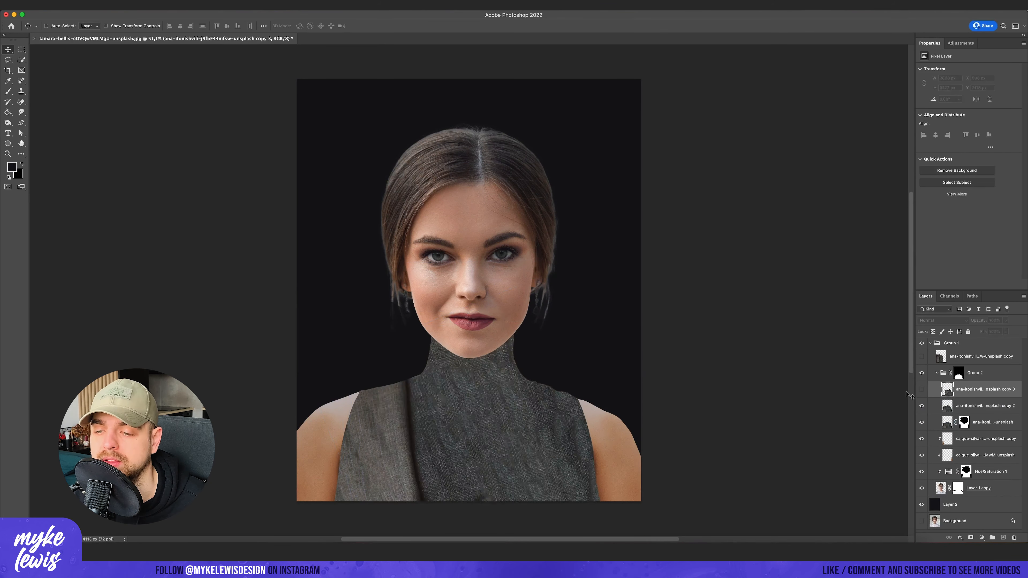
- Set the top fabric copy to Darken and mask out its hard dark patch on the left side of the chest
click(942, 320)
click(933, 341)
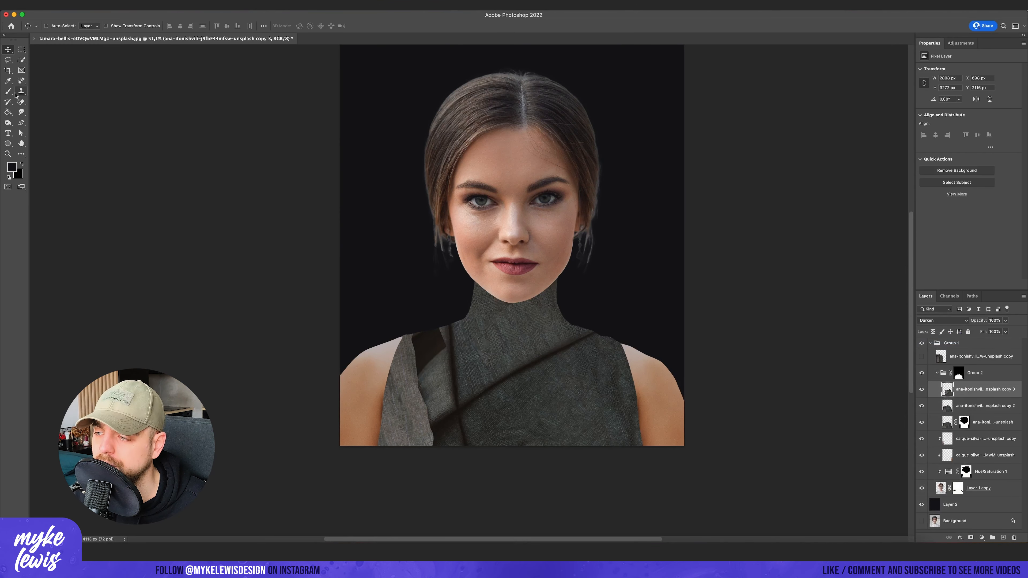
click(8, 91)
click(971, 537)
right_click(441, 229)
mouse_move(424, 410)
mouse_down()
mouse_move(429, 375)
mouse_move(442, 449)
mouse_up()
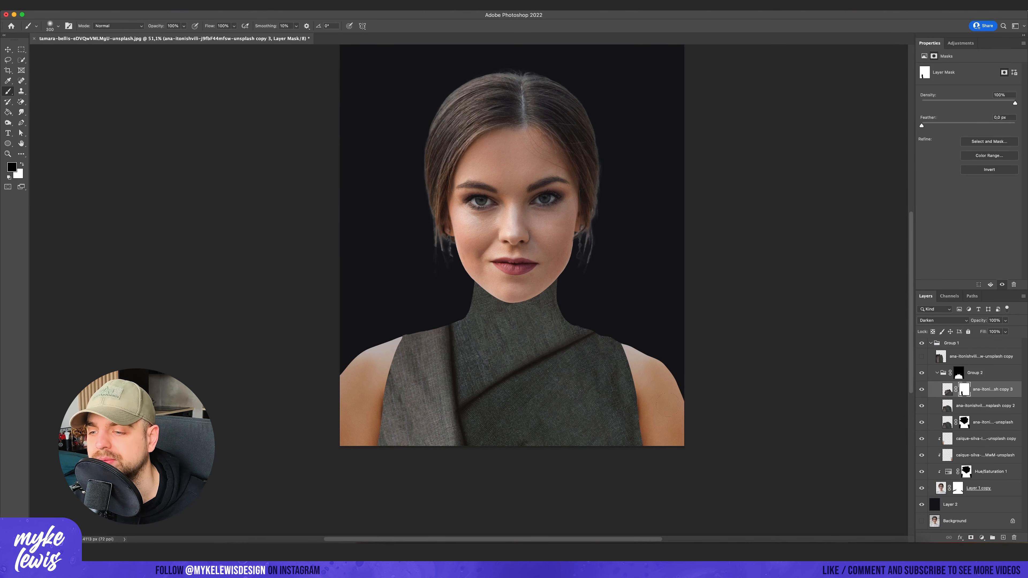
- Duplicate the Darken fabric layer and rotate and reposition the copy to add a vertical fold on the right side
key(super+j)
key(super+t)
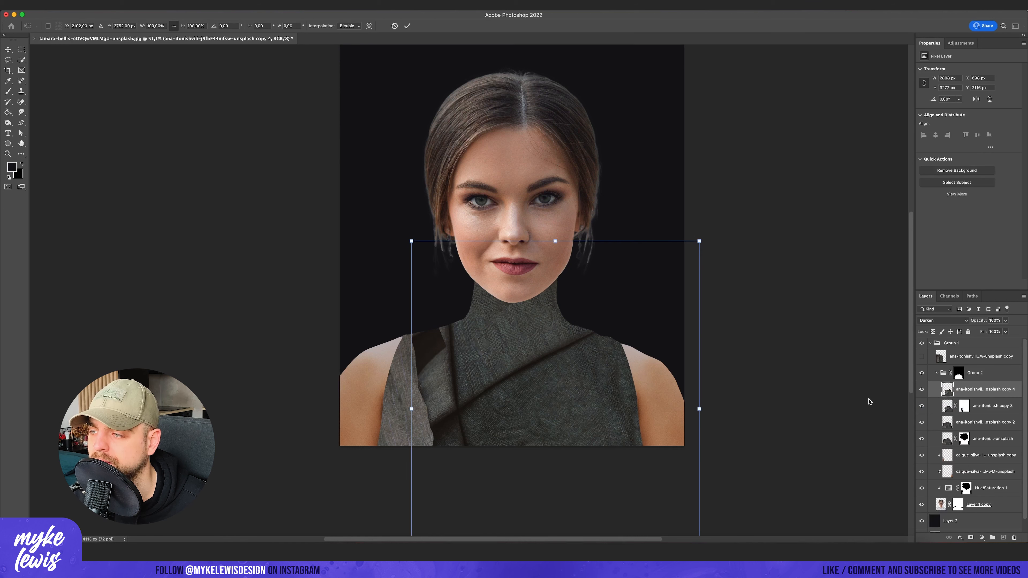
drag(886, 226, 582, 142)
mouse_move(533, 350)
mouse_down()
mouse_move(580, 332)
mouse_move(609, 340)
mouse_up()
drag(734, 213, 709, 202)
drag(631, 324, 637, 325)
key(Return)
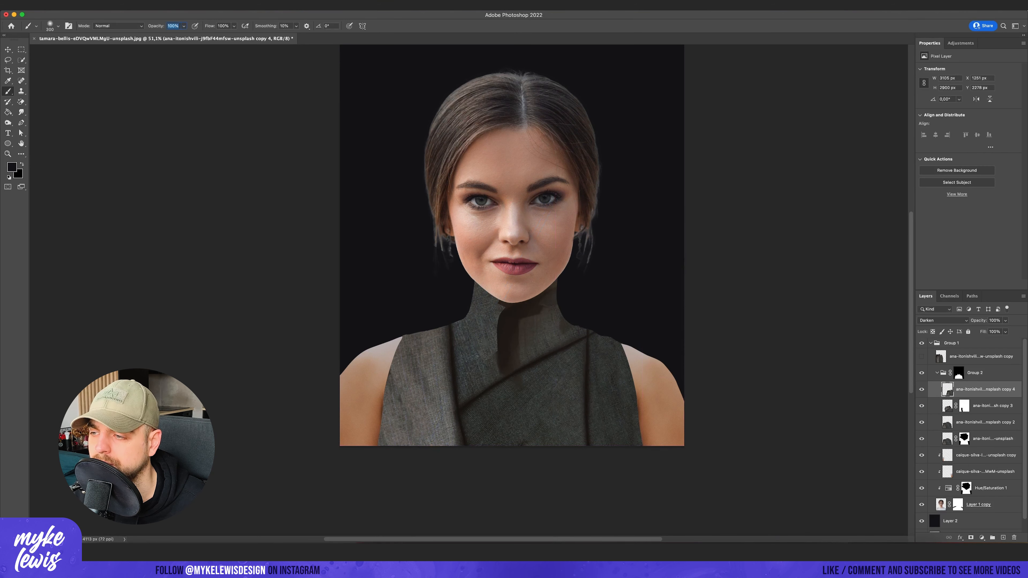
- Add a layer mask to the new fabric copy and paint out the dark streak below the chin
click(970, 538)
drag(511, 356, 540, 325)
key(v)
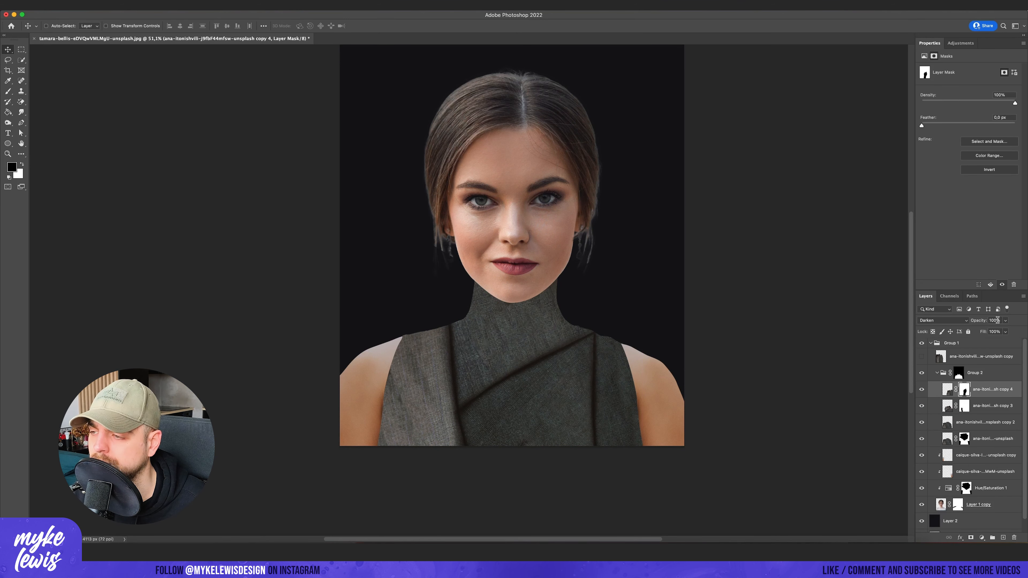
key(b)
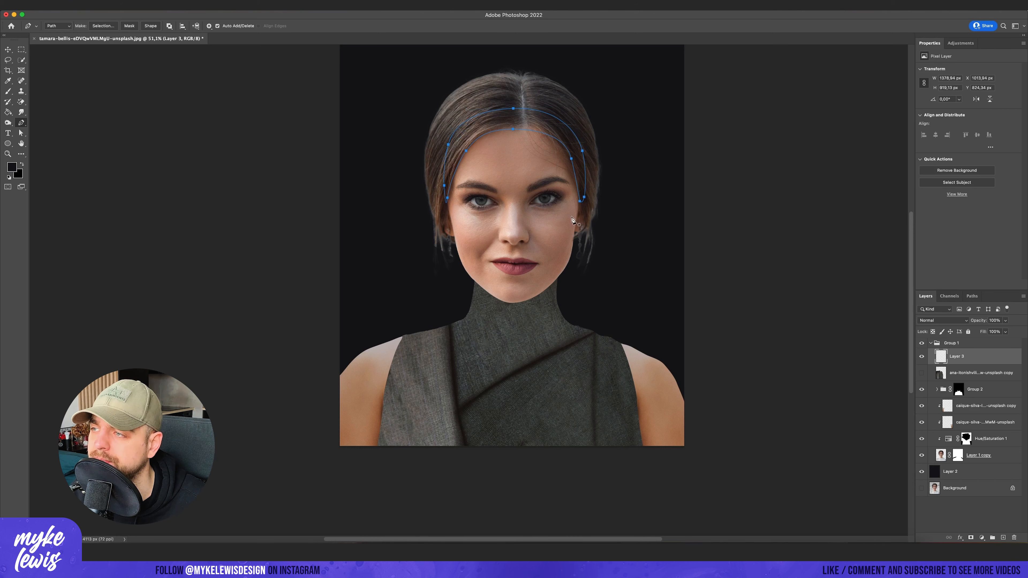
- Convert the headband path to a selection, create a new group masked to it, and select Layer 3
right_click(534, 117)
click(522, 133)
key(Return)
click(992, 537)
click(970, 537)
click(969, 374)
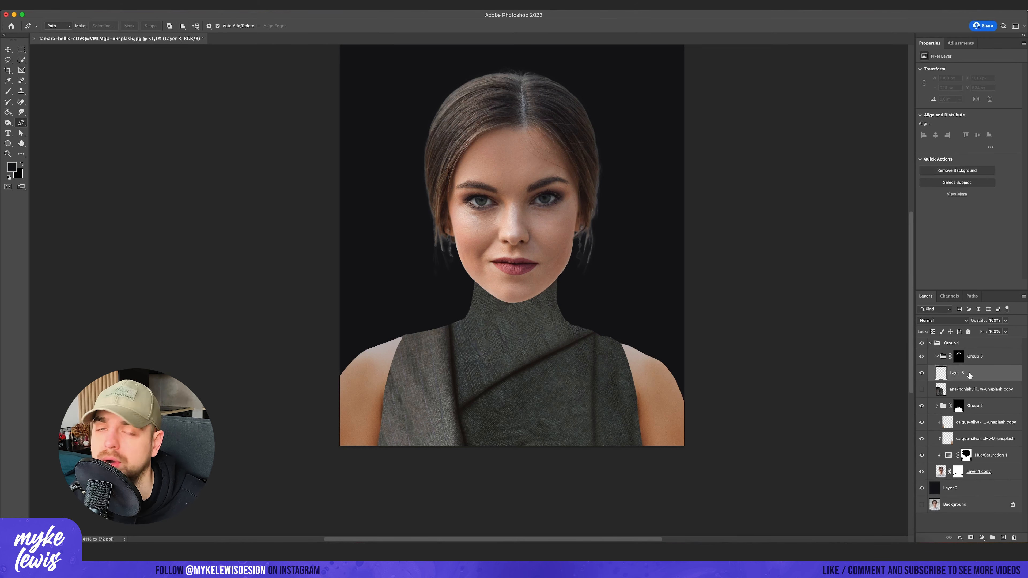
- Choose a brown foreground colour and fill Layer 3 with it inside the masked headband group
click(21, 50)
click(12, 167)
click(929, 433)
click(877, 390)
click(999, 336)
key(g)
click(640, 163)
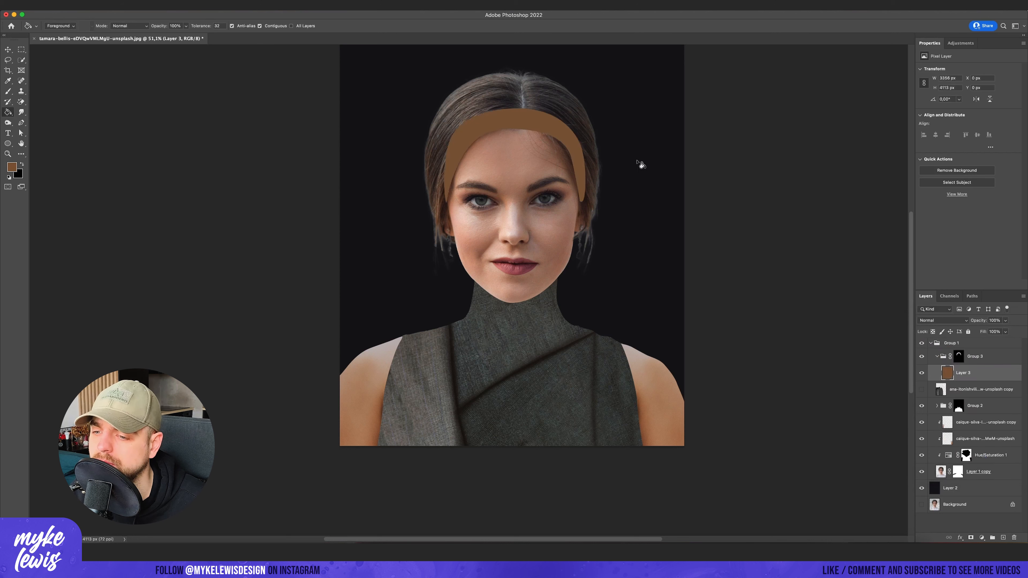
key(m)
key(v)
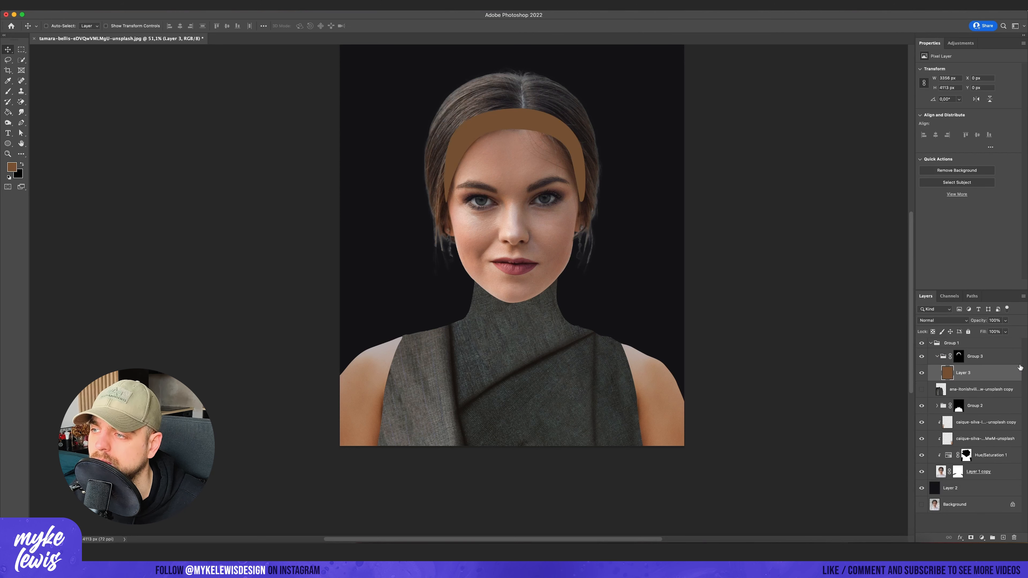
- Collapse the headband group and create a new group directly beneath it
click(937, 357)
click(992, 537)
drag(976, 354, 976, 375)
- Draw a Pen path from the lower left of the portrait up around the hair to form the headpiece's two pointed tips
click(22, 124)
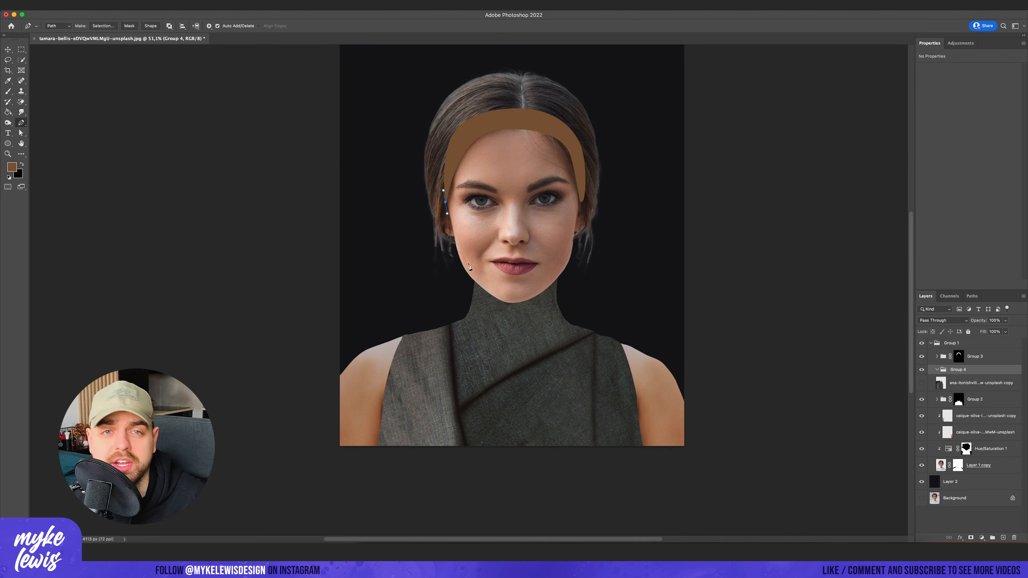
mouse_move(418, 396)
mouse_down()
mouse_move(410, 422)
mouse_move(406, 388)
mouse_up()
click(396, 447)
drag(418, 344, 417, 326)
drag(397, 262, 387, 237)
scroll(389, 227, up, 1)
drag(419, 107, 462, 62)
key(super+z)
scroll(387, 195, up, 1)
drag(397, 158, 428, 108)
drag(421, 84, 419, 77)
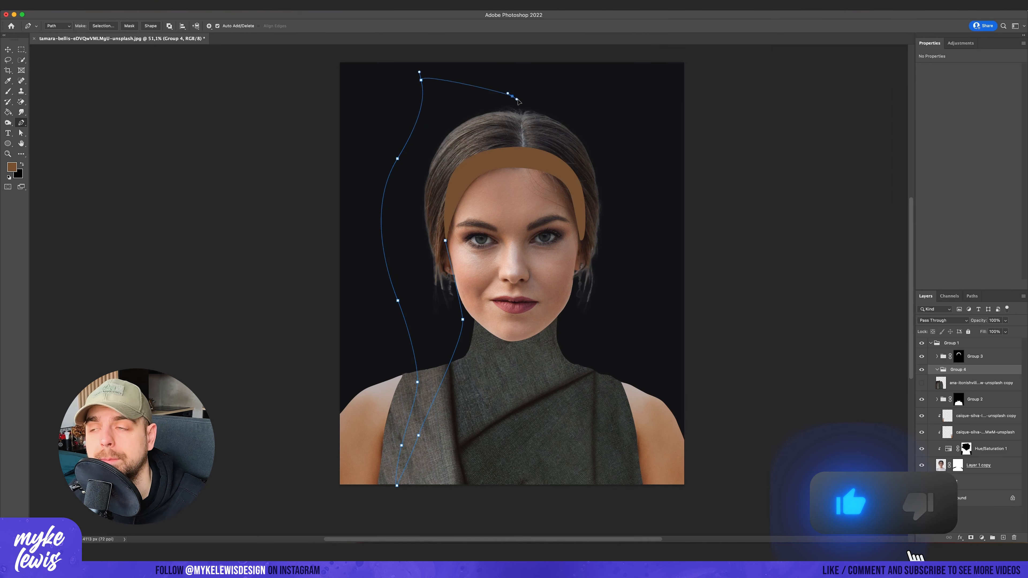
drag(597, 74, 618, 63)
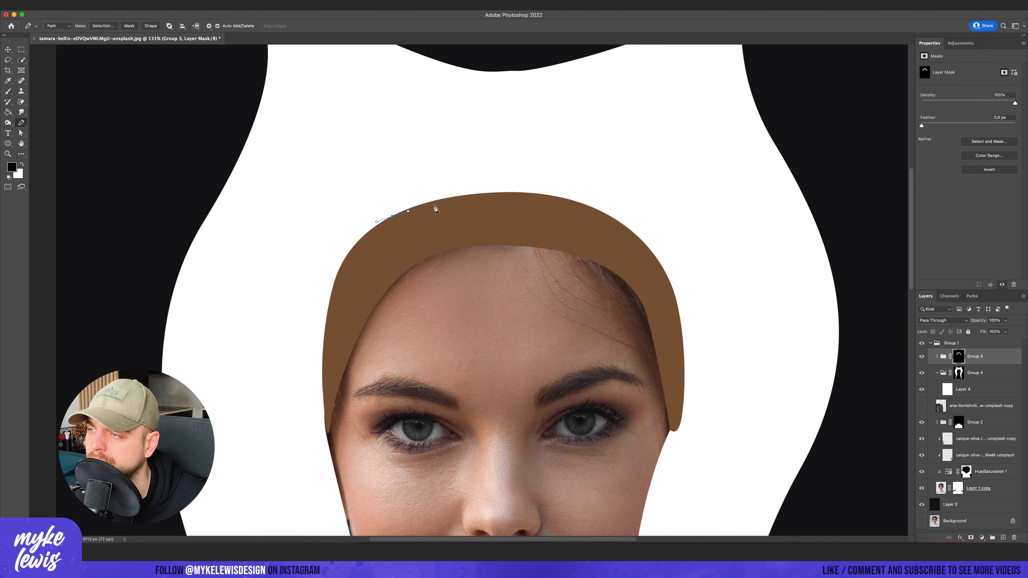
- Convert the path around the headband's top to a selection and fill it with white on Group 3's mask, adding a central peak
right_click(507, 211)
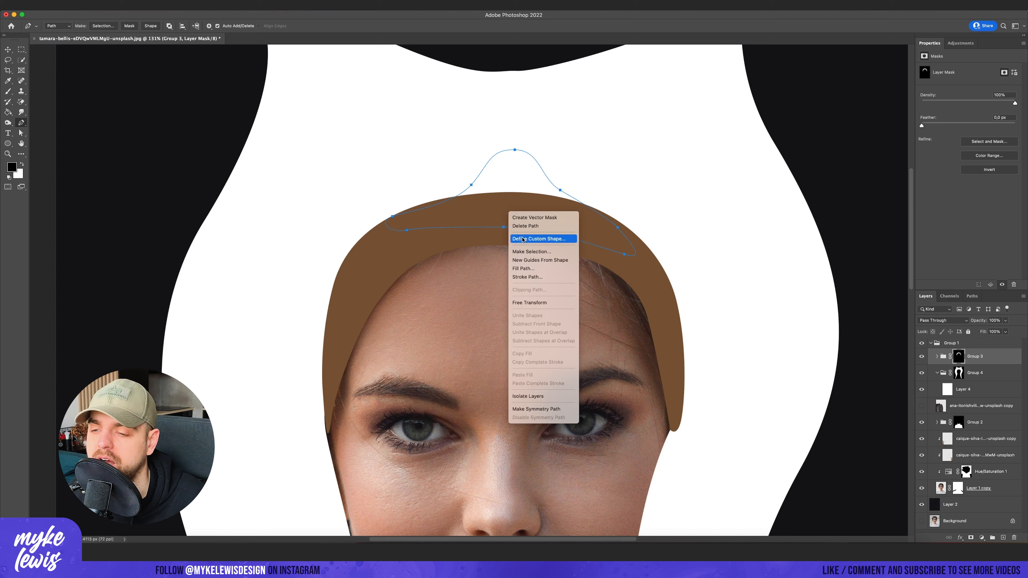
click(526, 237)
key(Return)
key(l)
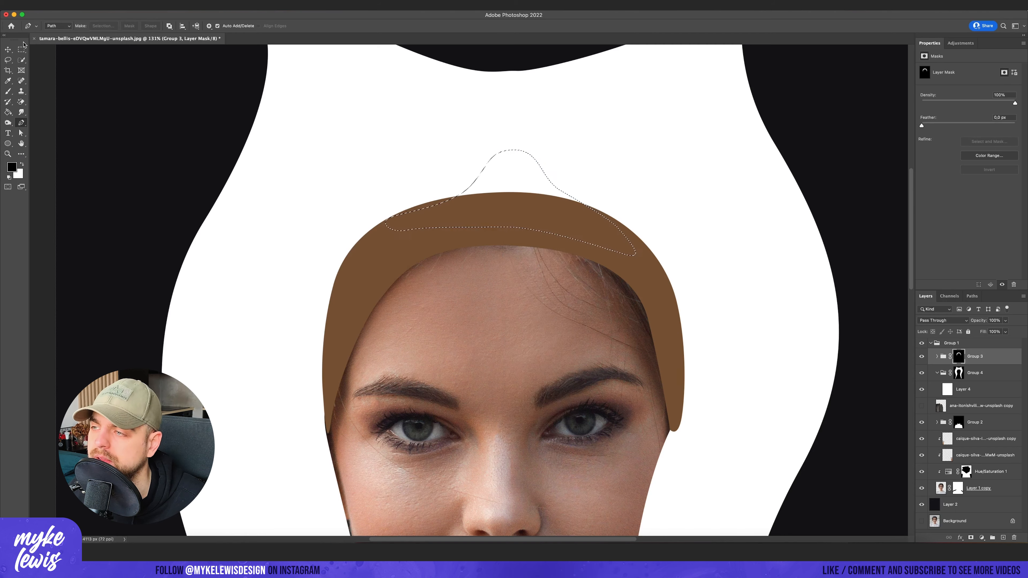
key(m)
drag(516, 172, 500, 174)
scroll(500, 173, down, 5)
key(x)
key(alt+BackSpace)
key(super+d)
- Place the brown leather texture image over the headband and move it into Group 3 above the brown fill
click(951, 343)
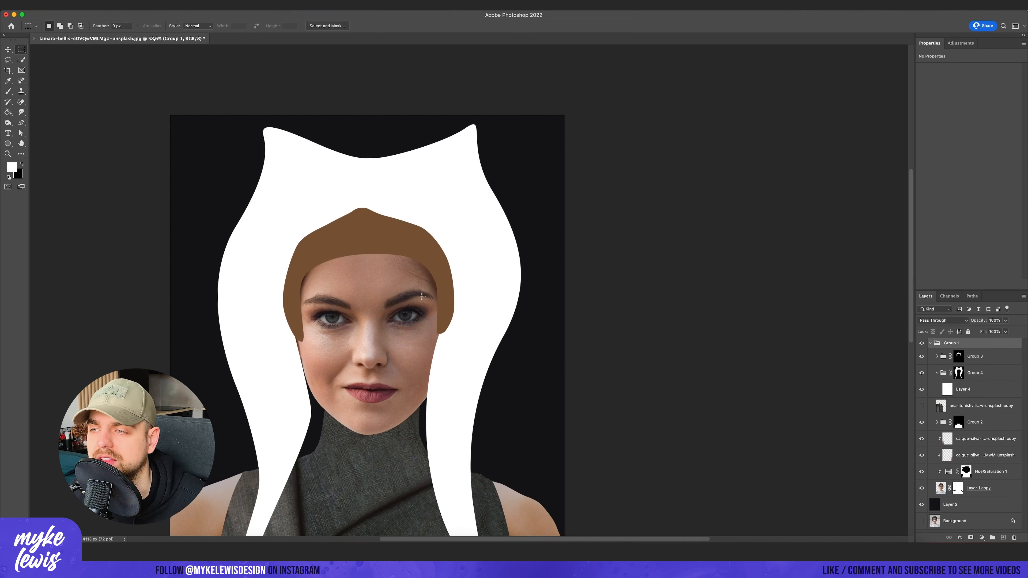
click(959, 356)
key(super+t)
drag(388, 190, 401, 183)
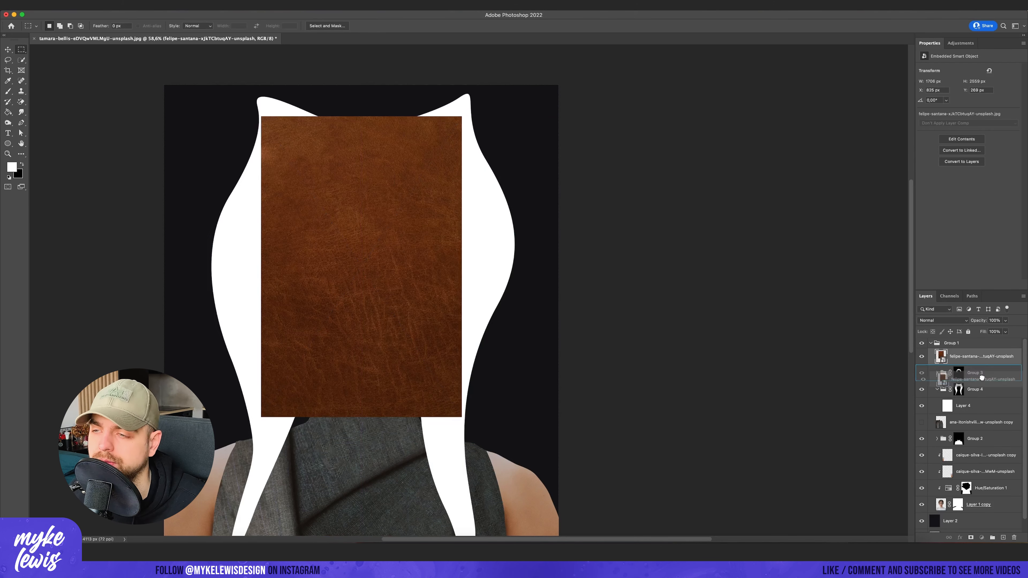
drag(979, 356, 943, 362)
click(943, 362)
click(937, 357)
click(947, 372)
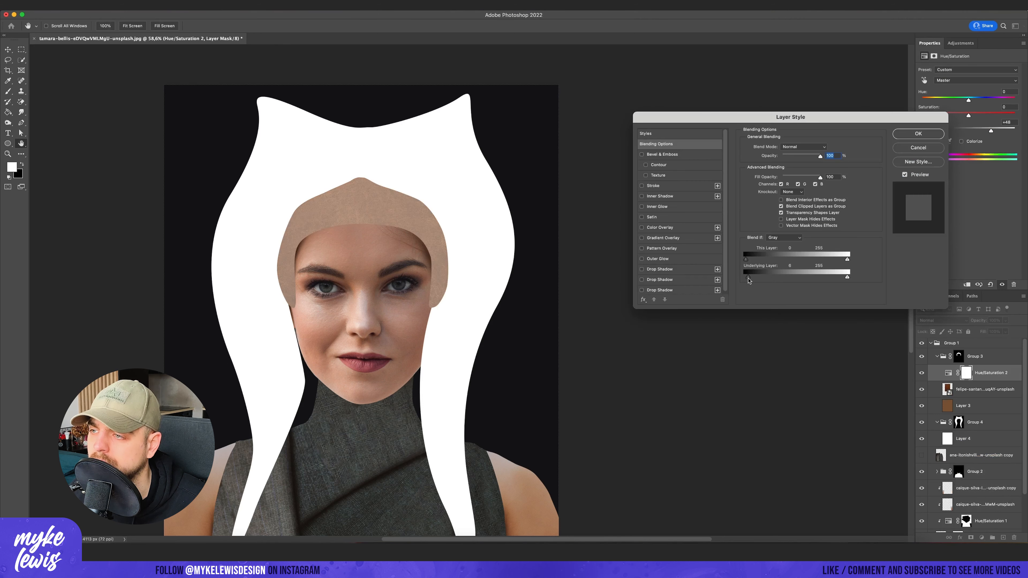
- Limit the lightening Hue/Saturation adjustment with Blend If and paint highlights onto both sides of the leather headband
drag(745, 278, 783, 280)
click(420, 280)
key(b)
key(x)
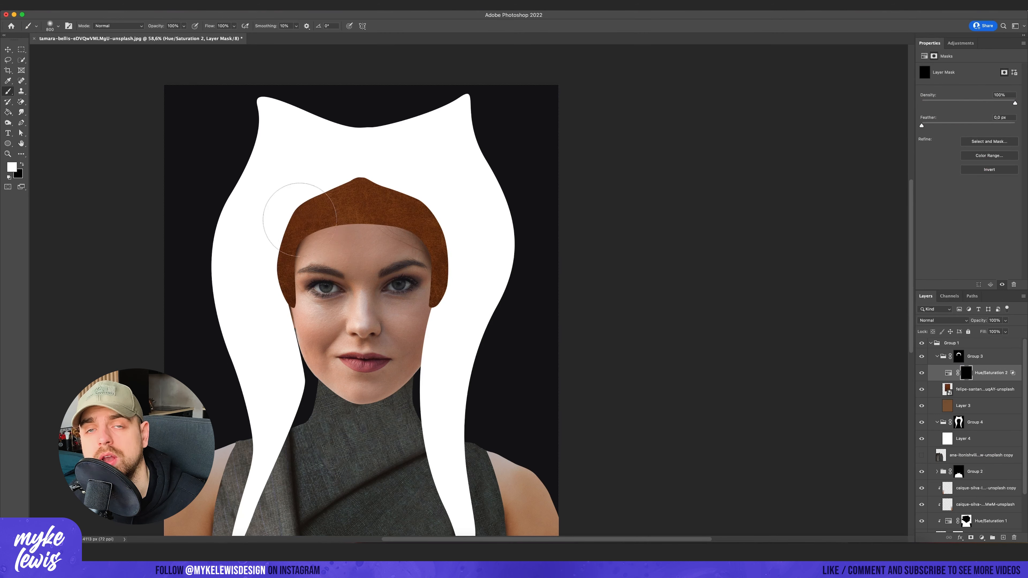
click(301, 217)
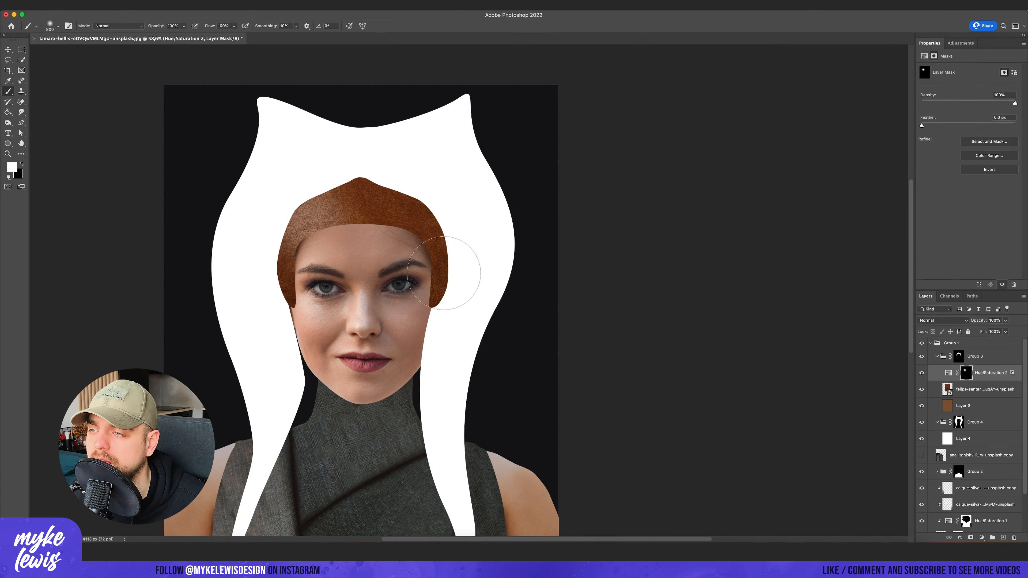
click(451, 247)
- Add a Hue/Saturation adjustment with Lightness -47, invert its mask, and paint a shadow right of the headband's peak
click(960, 44)
click(933, 73)
drag(968, 130, 946, 130)
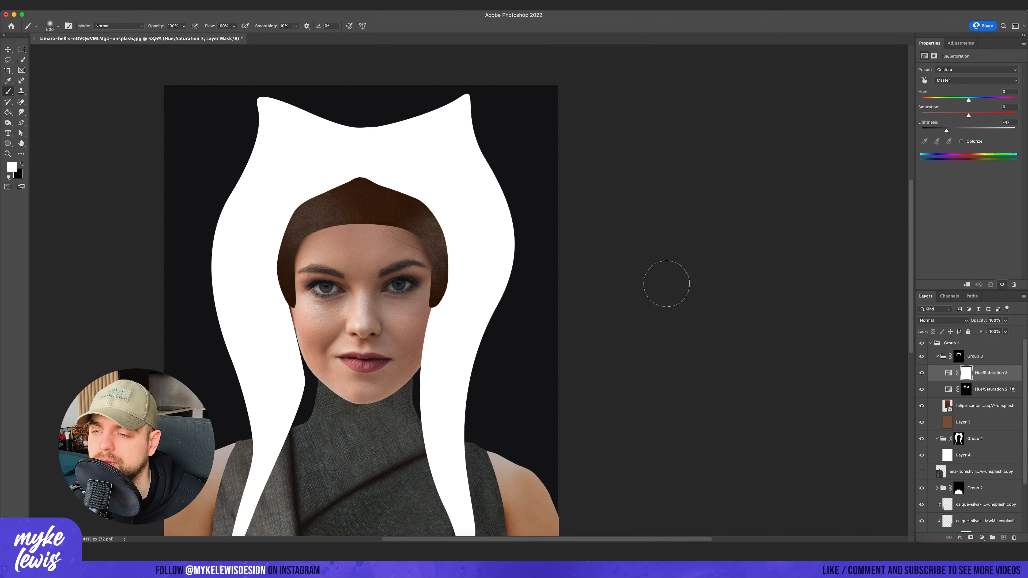
key(super+i)
mouse_move(431, 202)
mouse_down()
mouse_move(458, 329)
mouse_move(403, 175)
mouse_up()
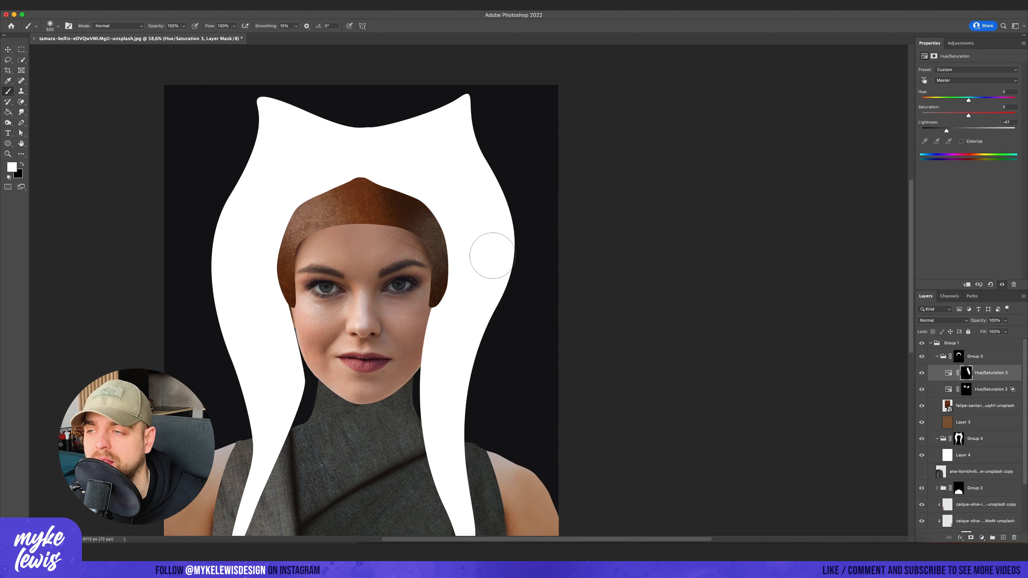
- Load the headband group's mask as a selection and contract it by 10 pixels
scroll(442, 270, down, 2)
scroll(398, 195, up, 5)
super+click(979, 360)
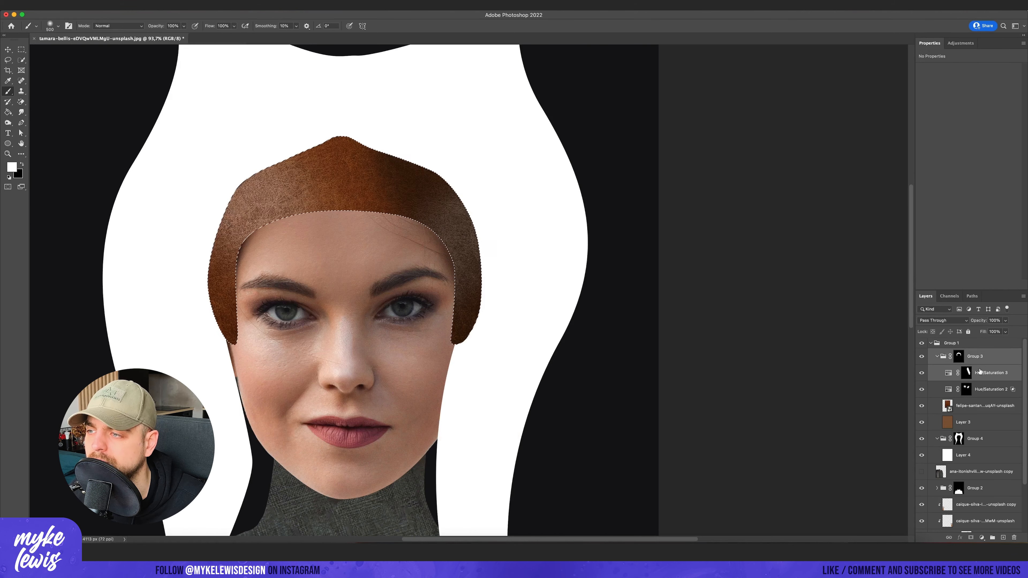
super+click(975, 359)
super+click(958, 357)
click(157, 5)
mouse_move(182, 122)
click(280, 157)
click(556, 283)
click(156, 6)
click(279, 149)
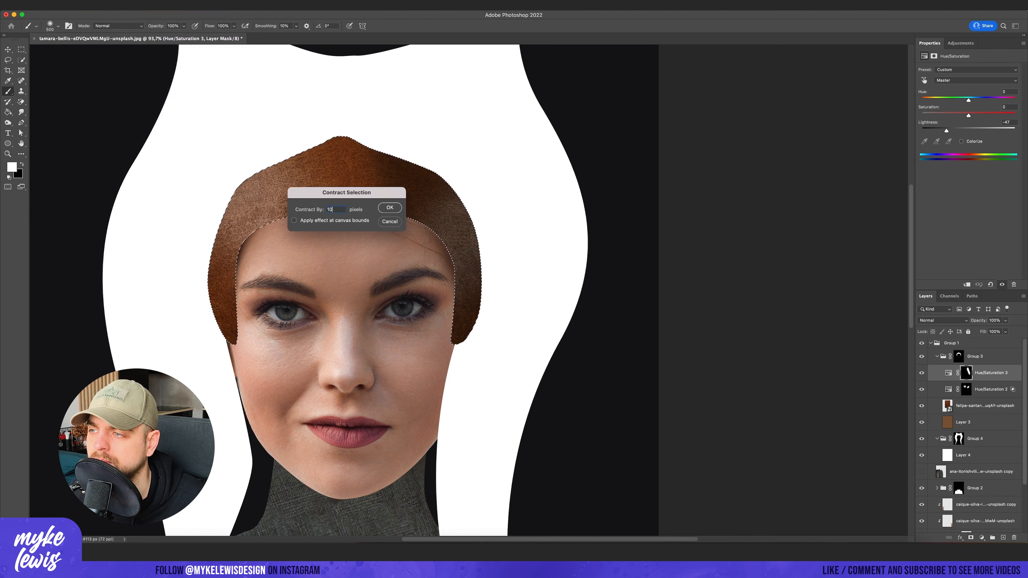
click(390, 207)
click(156, 5)
click(297, 146)
key(Return)
- Create a new layer at the top of the headband group and fill the contracted selection with white
click(156, 5)
click(949, 235)
click(1003, 538)
key(alt+BackSpace)
key(m)
- Invert the selection, hide the white layer, and darken the headband's rim with a new Hue/Saturation adjustment
click(156, 5)
click(201, 37)
click(921, 372)
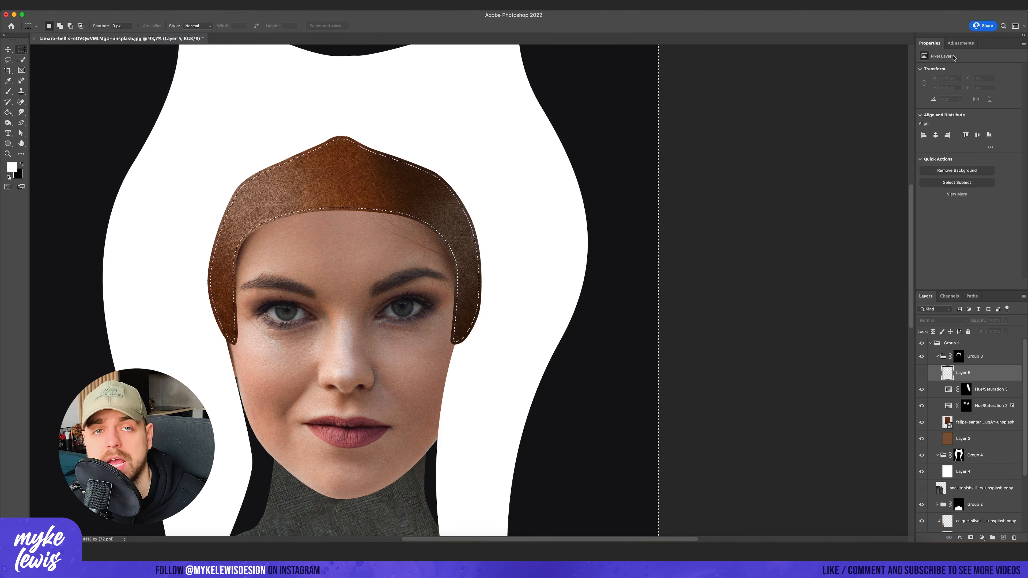
click(981, 537)
drag(969, 131, 951, 133)
- Show Layer 5, set its Fill to 0%, and give it a Bevel & Emboss inner bevel with a size of 5 px
click(969, 389)
click(921, 389)
click(1005, 332)
drag(1004, 342, 968, 343)
click(960, 538)
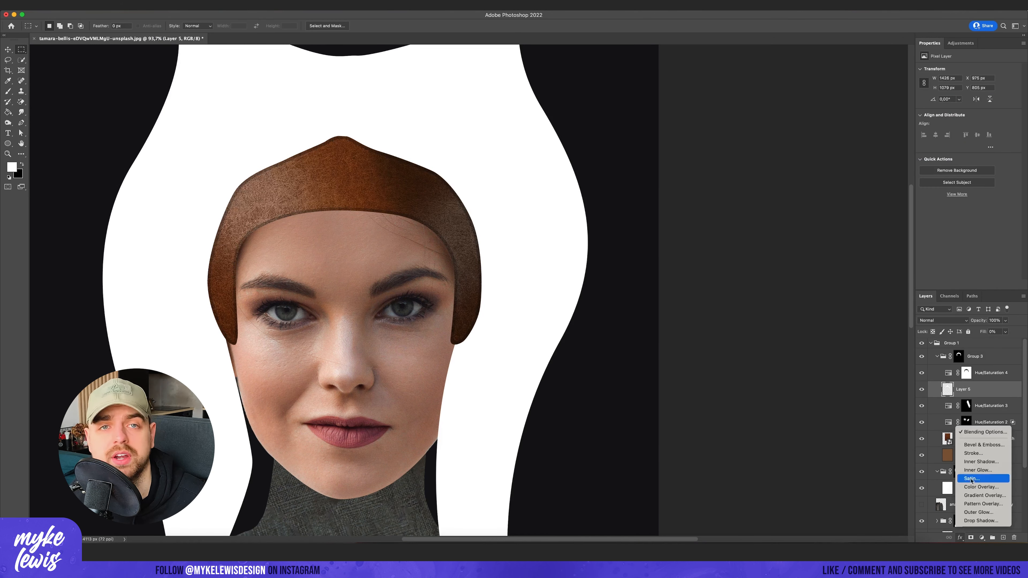
click(981, 445)
drag(778, 213, 776, 217)
drag(799, 184, 780, 188)
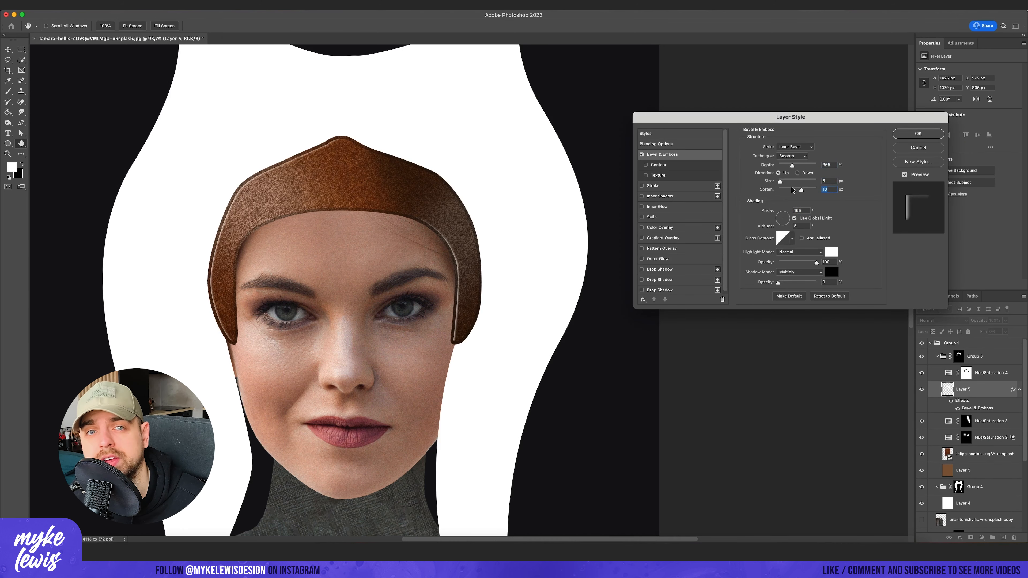
click(780, 216)
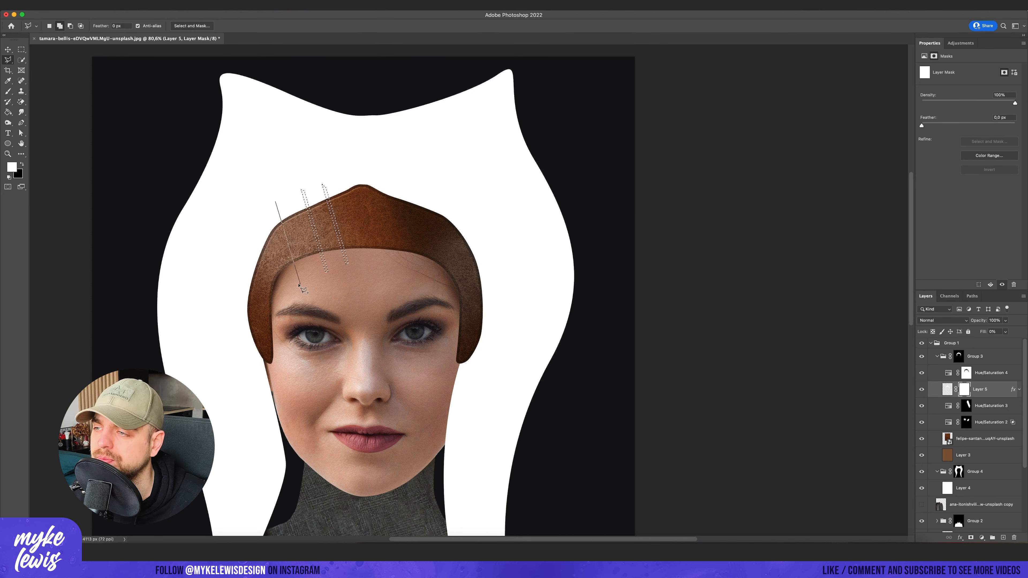
- Add three narrow slanted strips to the selection across the right half of the headband with the Polygonal Lasso
click(399, 178)
click(380, 267)
click(381, 267)
double_click(402, 178)
click(420, 179)
click(399, 269)
click(400, 269)
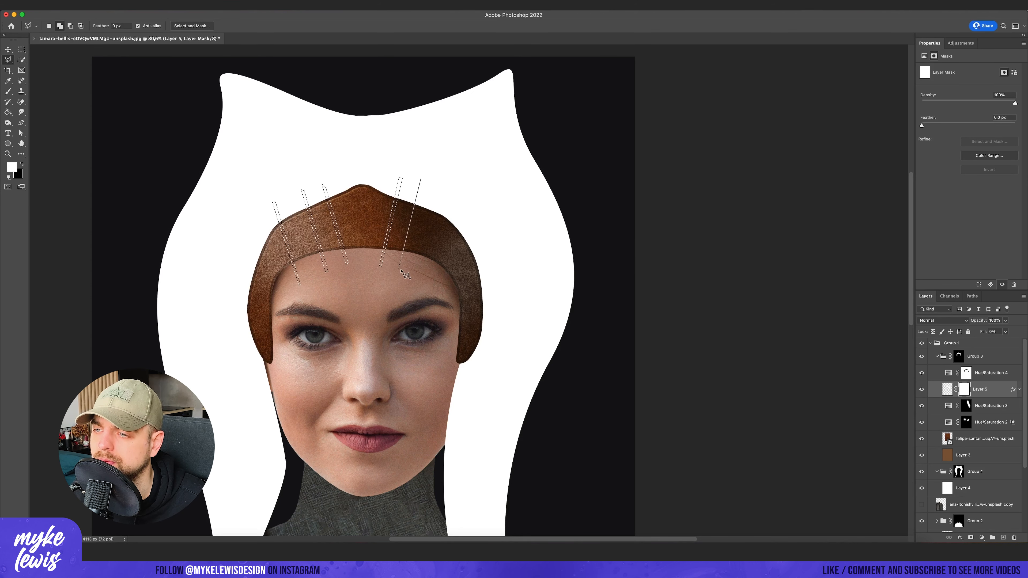
double_click(424, 179)
click(458, 194)
click(426, 271)
click(427, 272)
double_click(462, 193)
- Paint the strips black on Layer 5's mask and white on Hue/Saturation 4's mask to form dark seams, and deselect
key(b)
key(x)
drag(457, 226, 283, 243)
scroll(380, 198, up, 8)
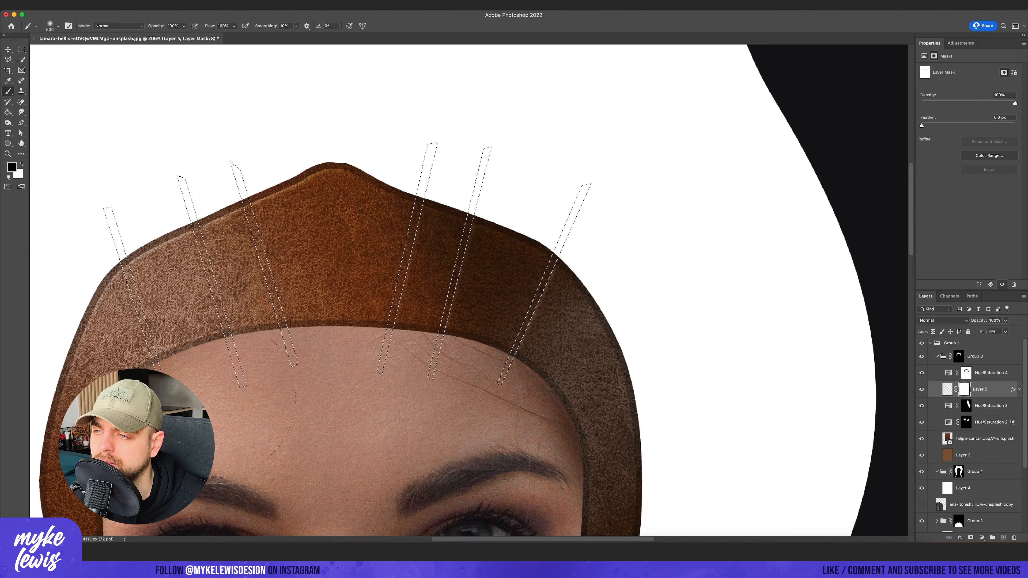
click(999, 372)
key(x)
drag(244, 298, 383, 224)
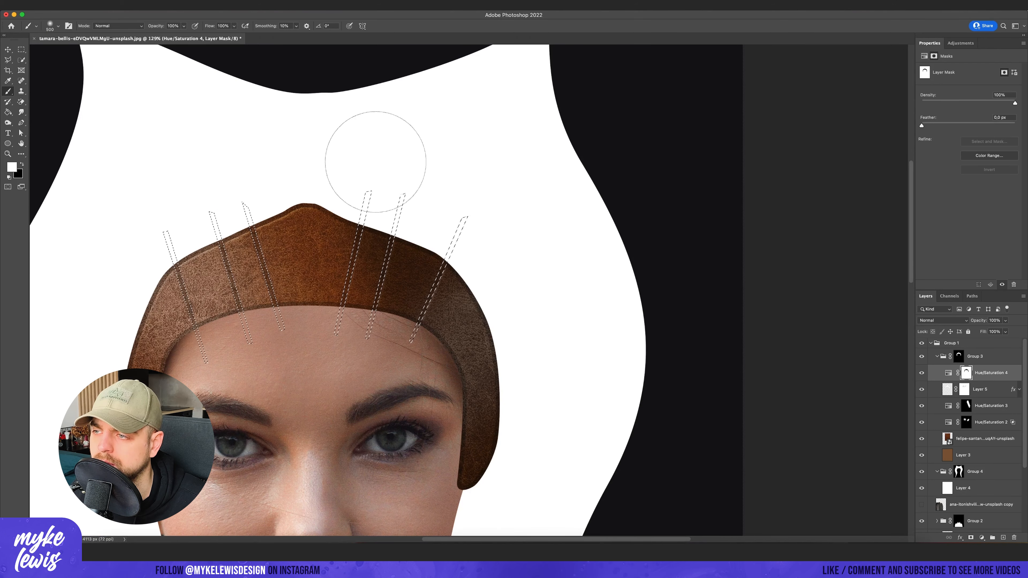
key(super+d)
key(m)
scroll(340, 366, down, 5)
drag(376, 412, 380, 310)
scroll(298, 279, up, 3)
scroll(374, 219, down, 5)
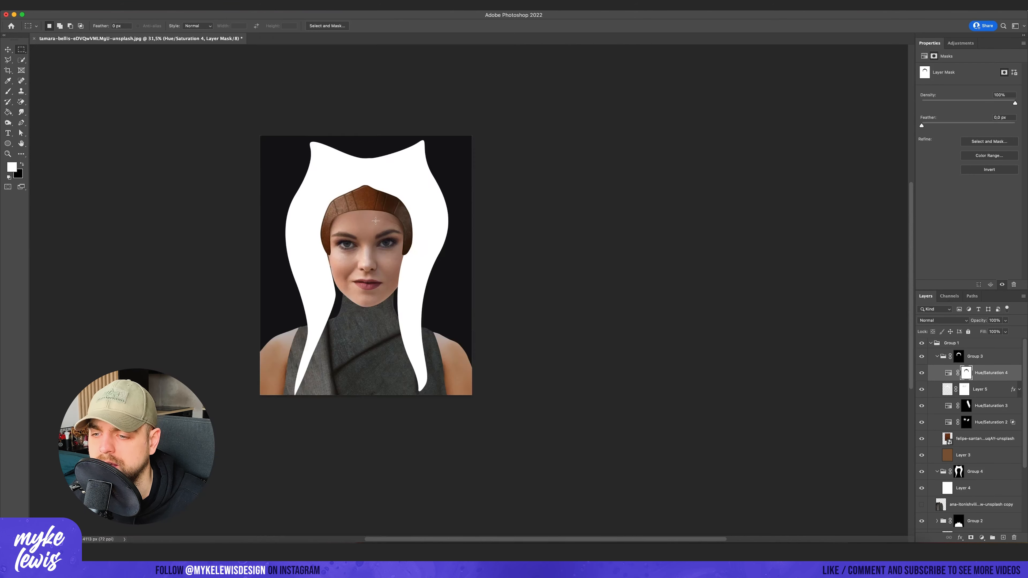
- Create a layer above the white headpiece fill in Group 4 and paint a soft black shadow along the headband's right side
scroll(295, 144, up, 4)
click(937, 356)
click(975, 372)
click(1003, 538)
key(b)
key(x)
mouse_move(435, 227)
mouse_down()
mouse_move(461, 433)
mouse_move(485, 502)
mouse_up()
scroll(481, 478, down, 1)
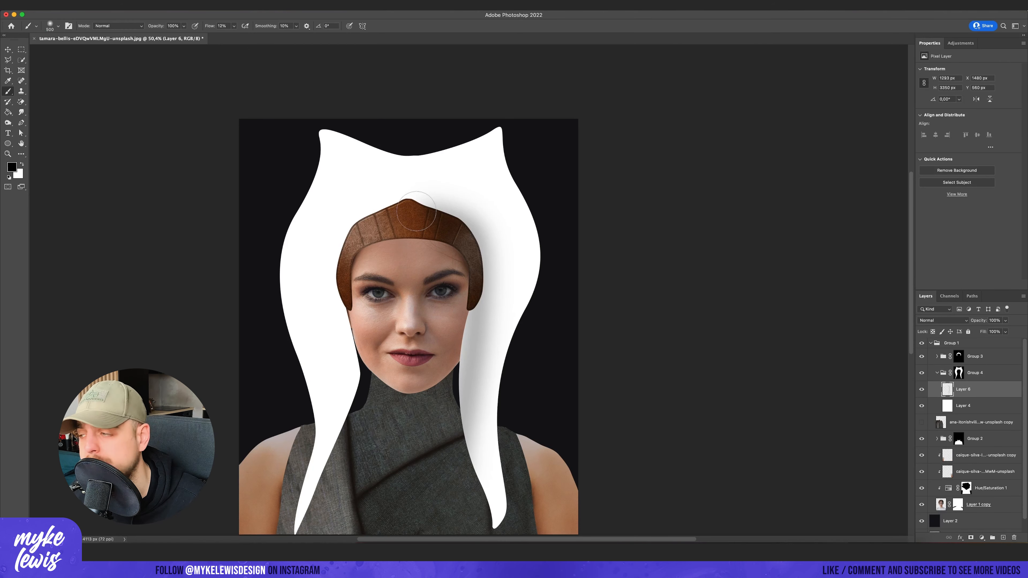
- Enlarge the brush and deepen the headpiece shadow down the right side of the headband and face
key(bracketright)
key(bracketright)
key(bracketright)
drag(427, 204, 484, 436)
drag(461, 303, 467, 453)
- Paint a matching soft black shadow on the headpiece along the left side of the headband and face
scroll(464, 446, up, 1)
key(bracketright)
key(bracketright)
mouse_move(351, 239)
mouse_down()
mouse_move(337, 301)
mouse_move(361, 449)
mouse_move(346, 317)
mouse_up()
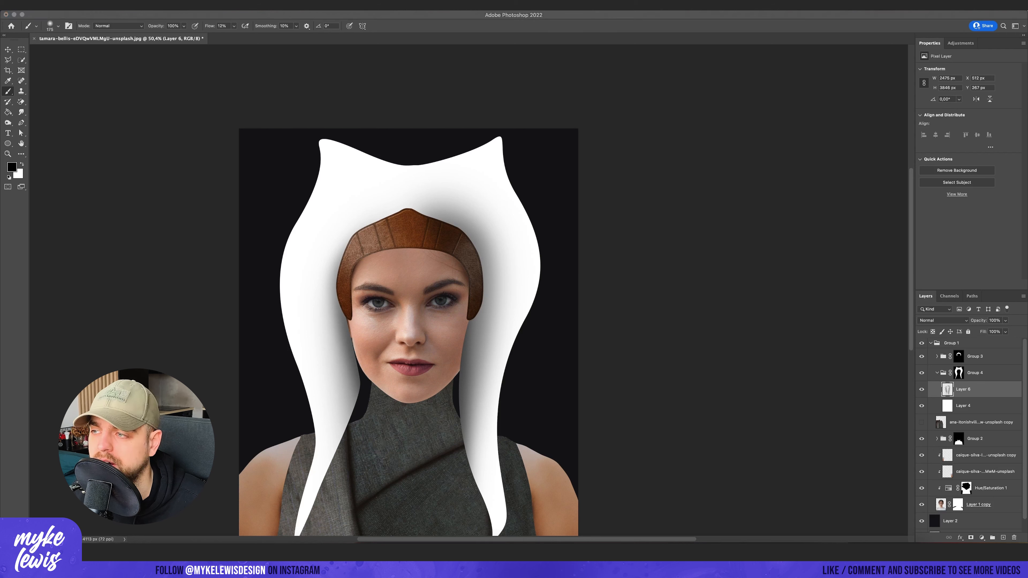
click(444, 152)
key(bracketright)
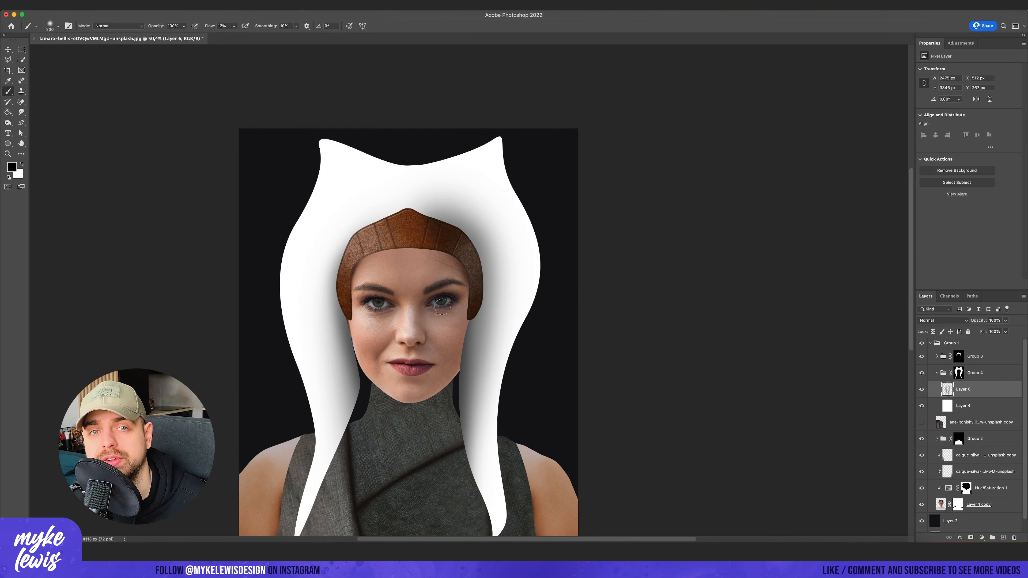
- Add a Hue/Saturation adjustment clipped to the portrait and move it above the two clipped texture layers
scroll(992, 454, down, 1)
click(990, 474)
click(960, 42)
click(923, 75)
drag(987, 475, 986, 435)
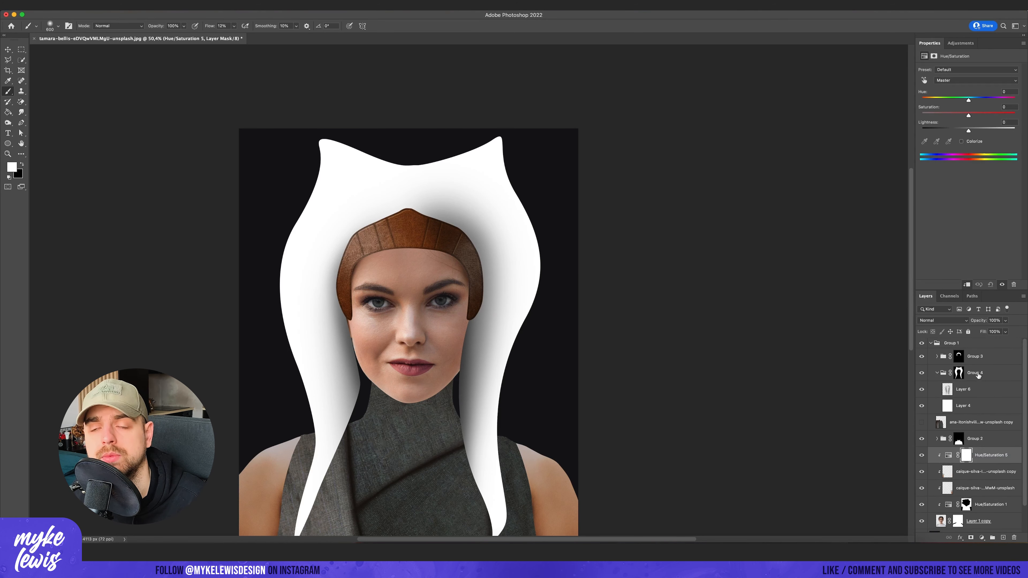
click(975, 374)
shift+click(985, 356)
mouse_move(985, 355)
mouse_down()
mouse_move(987, 337)
mouse_move(988, 359)
mouse_up()
- Lower Hue/Saturation 5's Lightness, fill its mask with black, and paint a shadow down the right side of the face
scroll(988, 364, down, 2)
click(989, 425)
drag(968, 130, 936, 130)
key(g)
key(x)
click(377, 291)
key(b)
key(x)
key(bracketright)
key(bracketright)
key(bracketright)
key(bracketright)
key(bracketright)
drag(481, 292, 465, 368)
- Add a clipped Exposure adjustment above Hue/Saturation 5 and lower its Exposure and Offset
click(960, 43)
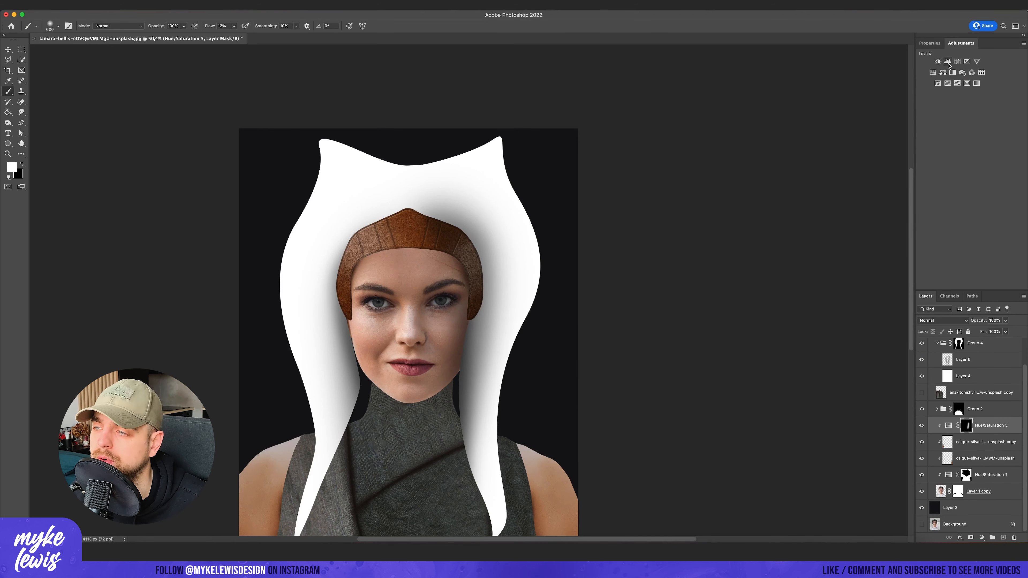
click(947, 67)
drag(968, 90, 958, 90)
drag(969, 105, 966, 120)
click(922, 442)
click(921, 442)
right_click(988, 426)
click(930, 318)
- Fill the Exposure mask with black, paint shadows beside the face and beneath the headband, and select Hue/Saturation 5
click(966, 425)
key(g)
click(405, 259)
key(b)
key(x)
drag(491, 276, 464, 437)
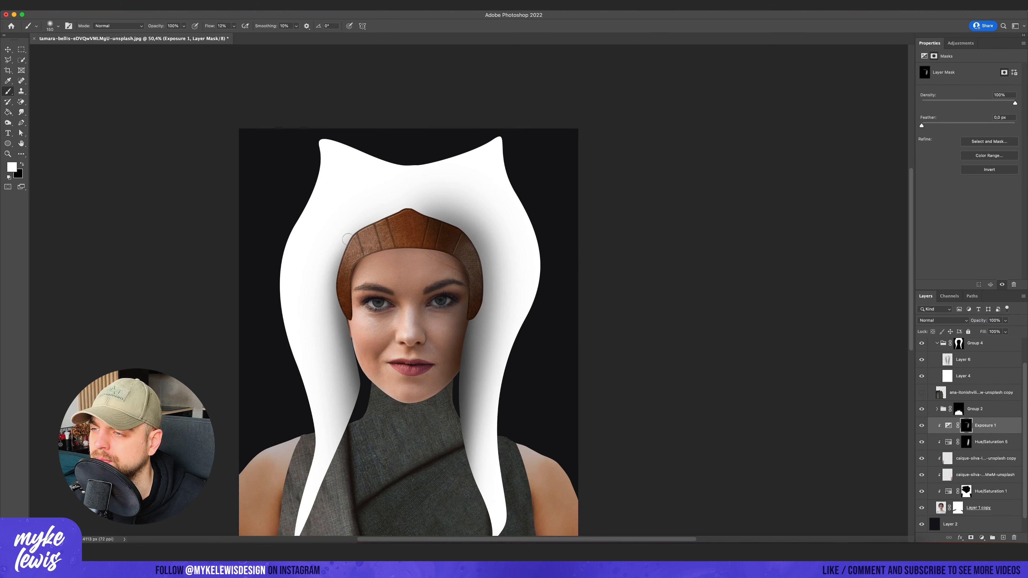
key(alt+bracketleft)
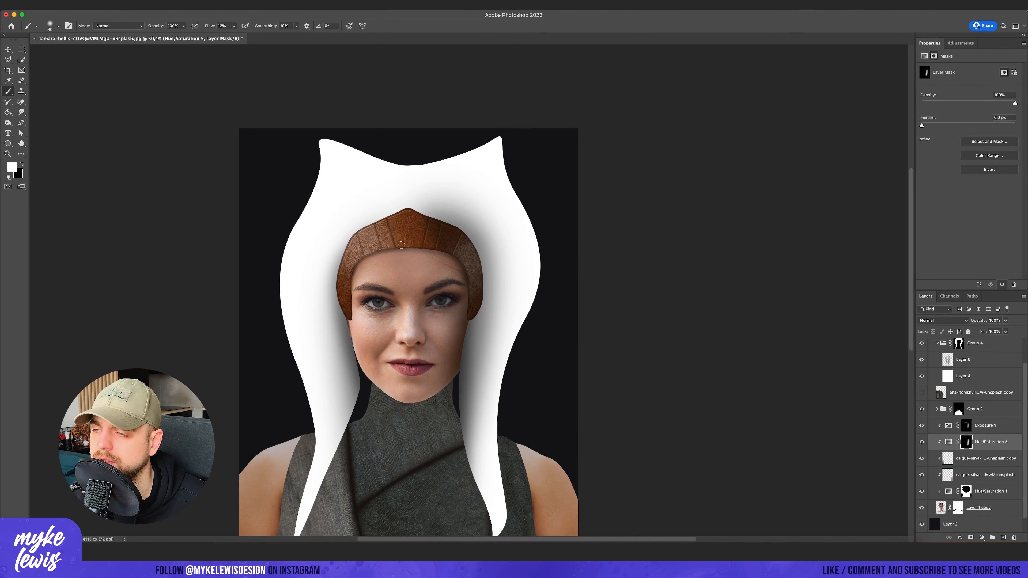
scroll(500, 282, down, 2)
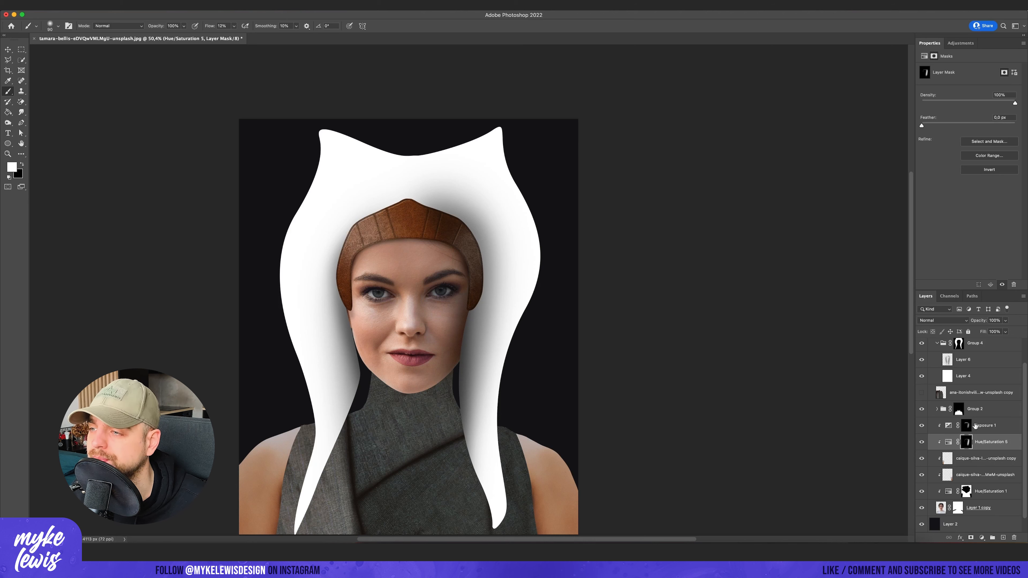
- Select Layer 6 and paint a black shadow on the headpiece's inner edge beside the left cheek
scroll(970, 460, up, 2)
click(969, 379)
drag(350, 305, 358, 374)
scroll(389, 391, down, 2)
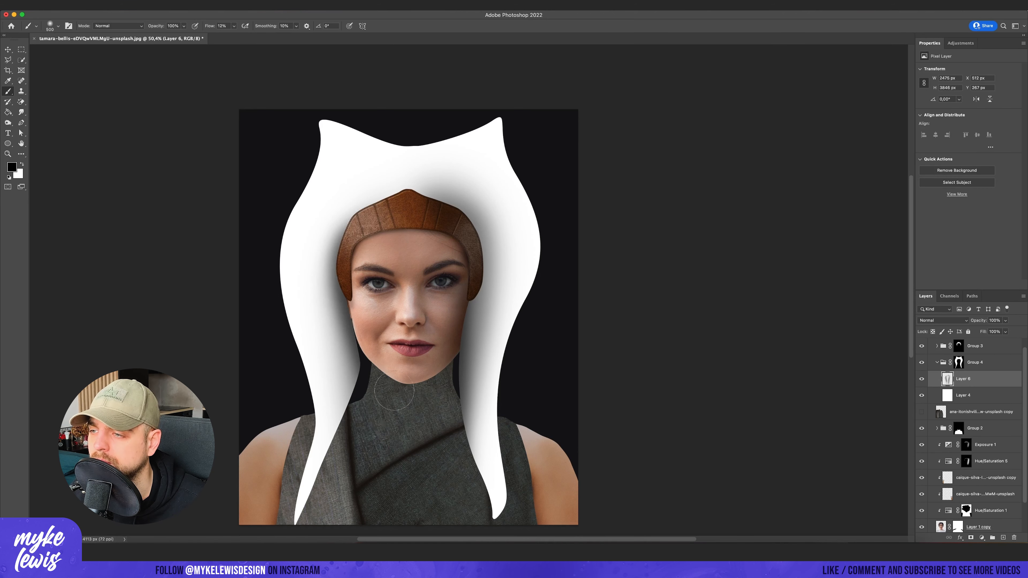
- Add a clipped Hue/Saturation adjustment above Group 3 with Lightness -17 and invert its mask to black
scroll(969, 399, up, 2)
click(959, 356)
click(982, 537)
right_click(994, 357)
click(931, 319)
mouse_move(968, 131)
mouse_down()
mouse_move(930, 132)
mouse_move(960, 129)
mouse_up()
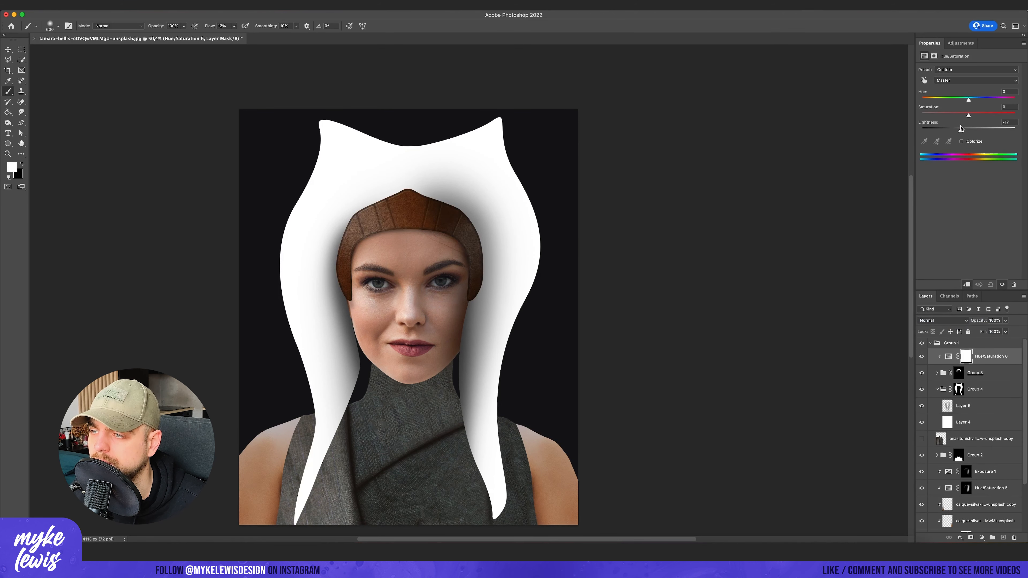
key(ctrl+i)
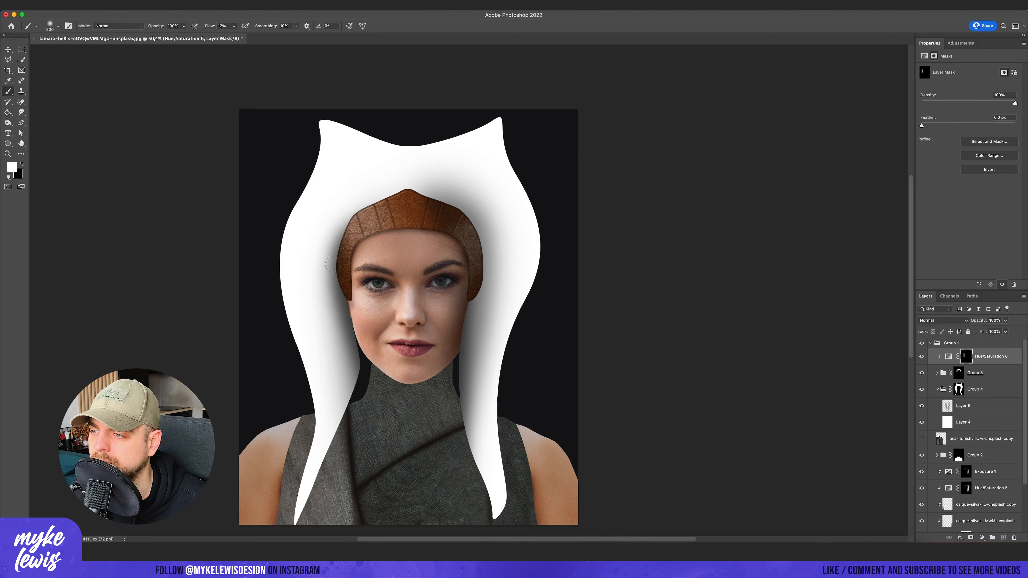
- Paint shading down the left side of the face on the Exposure 1 and Hue/Saturation 5 masks
click(983, 405)
scroll(991, 445, down, 3)
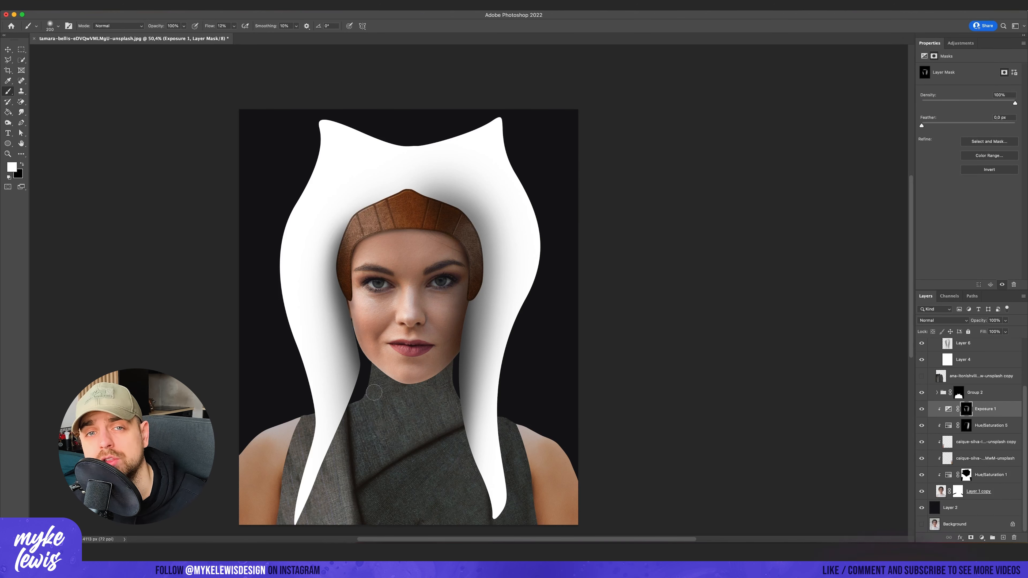
click(966, 425)
drag(351, 308, 369, 359)
scroll(393, 412, down, 5)
scroll(394, 412, up, 7)
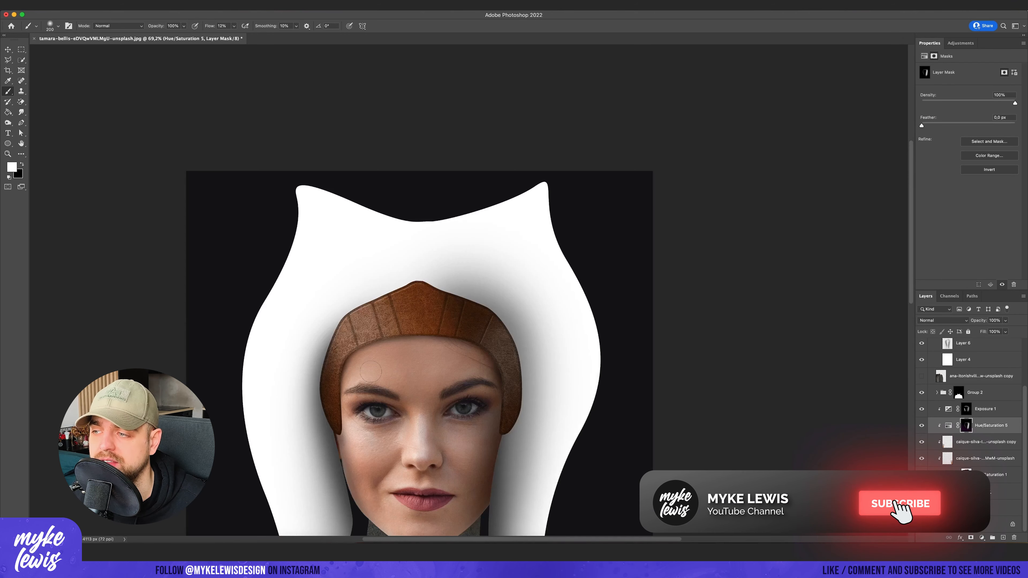
- Place the wrinkled-skin texture in Group 4, enlarge it to cover the whole headpiece, and move it below Layer 6
click(951, 349)
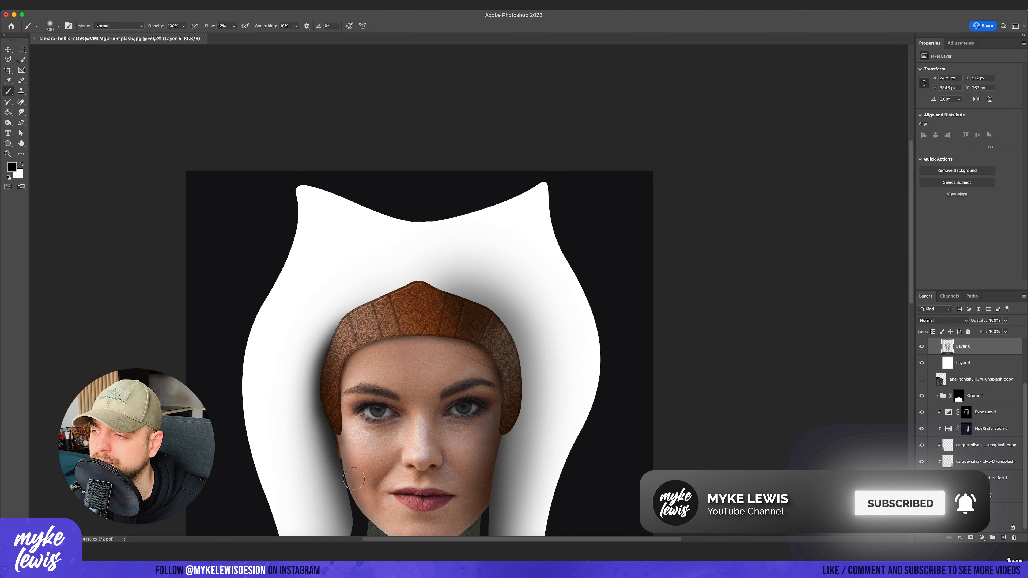
scroll(409, 405, down, 6)
scroll(441, 441, up, 3)
scroll(443, 442, down, 3)
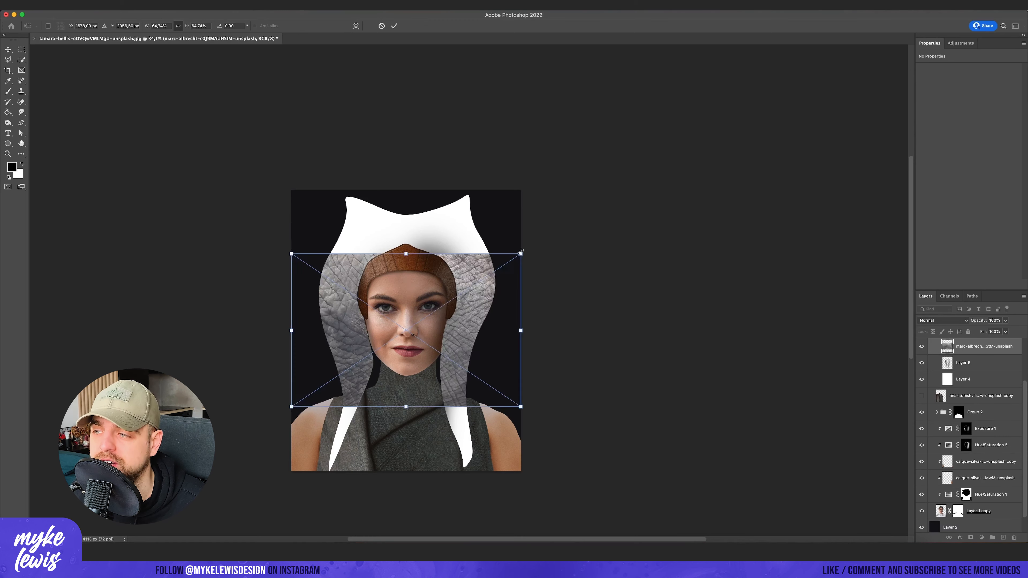
drag(405, 329, 362, 424)
drag(477, 347, 638, 241)
drag(442, 364, 421, 307)
drag(617, 444, 686, 489)
key(Return)
drag(976, 346, 977, 371)
click(942, 320)
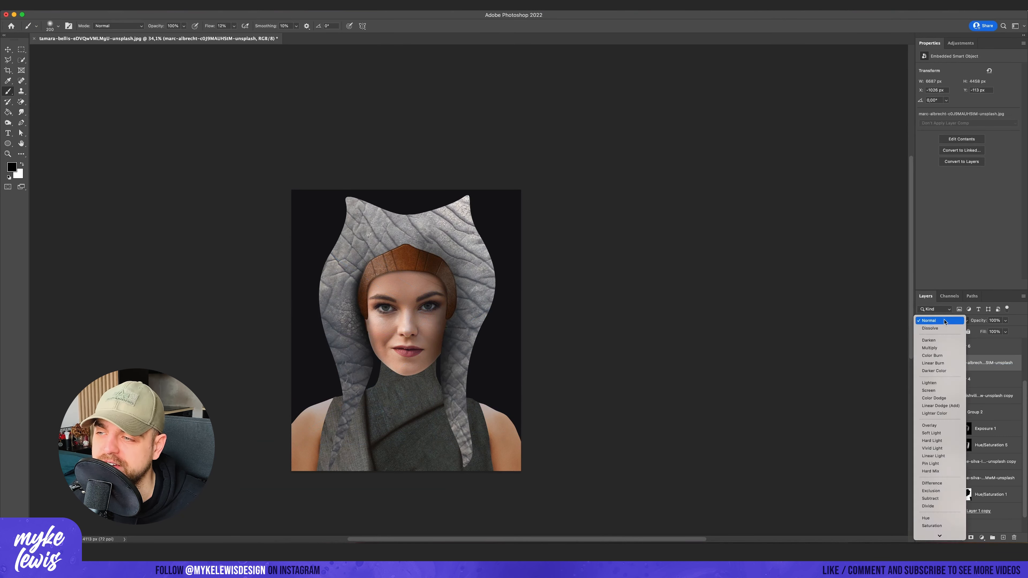
click(989, 295)
- Add a Hue/Saturation adjustment clipped to the skin texture with Saturation -36 and Lightness +52
click(981, 538)
click(991, 455)
click(966, 284)
drag(968, 131, 995, 131)
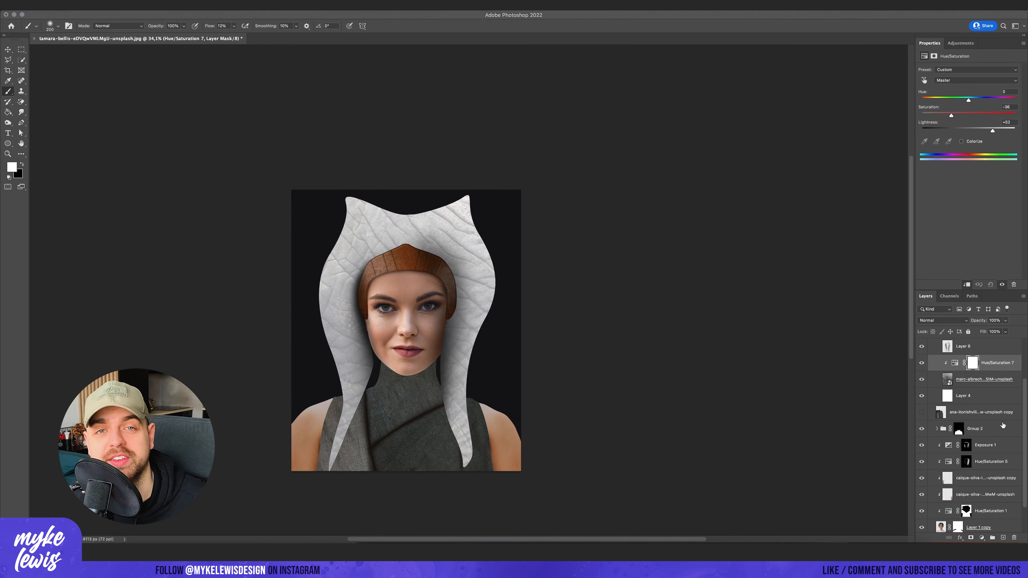
- Rasterize the skin texture, put it in its own group, and clip Hue/Saturation 7 to that group
right_click(991, 379)
click(918, 302)
key(super+g)
click(943, 360)
drag(992, 373, 993, 356)
alt+click(992, 370)
- Scale a copy of the texture to about 3146 px wide over the headpiece's upper half and mirror a second copy below it
click(987, 389)
key(super+j)
click(921, 406)
key(super+t)
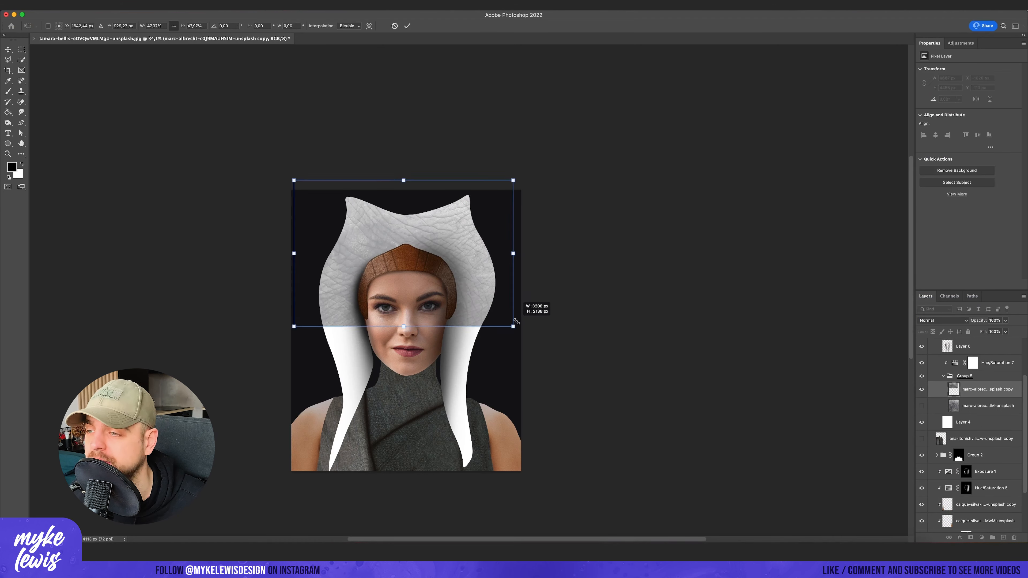
drag(482, 278, 482, 429)
click(73, 5)
click(226, 333)
drag(426, 335, 425, 328)
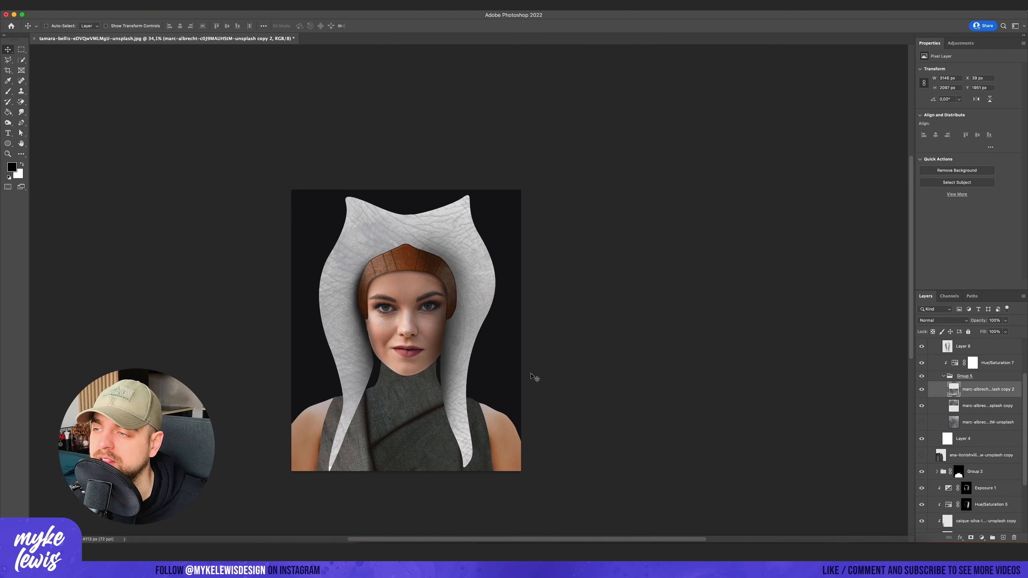
- Merge the two scaled texture copies, duplicate the merged layer, and hide the one underneath
shift+click(987, 404)
right_click(987, 405)
click(971, 415)
key(super+j)
click(921, 406)
- Puppet-warp the texture copy with pins around the headpiece so the wrinkles follow its horns and side tails
click(74, 5)
click(116, 161)
click(346, 276)
click(348, 407)
drag(346, 318, 333, 306)
drag(361, 229, 367, 227)
click(404, 227)
drag(451, 223, 455, 220)
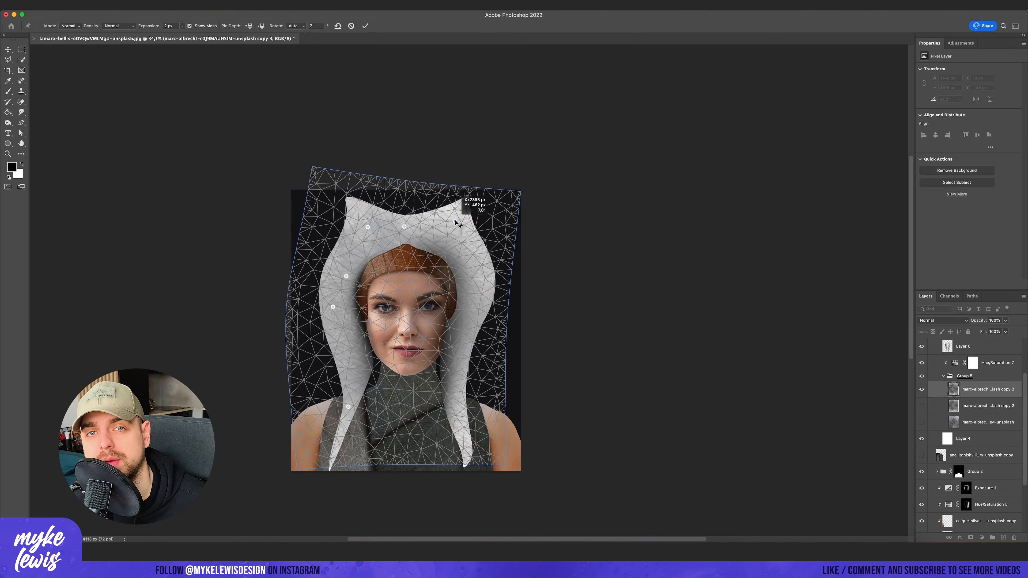
click(474, 279)
click(459, 345)
drag(459, 345, 461, 326)
drag(454, 397, 458, 393)
key(Return)
- Warp the texture copy with added grid splits, bending it along the left tail of the headpiece
click(74, 5)
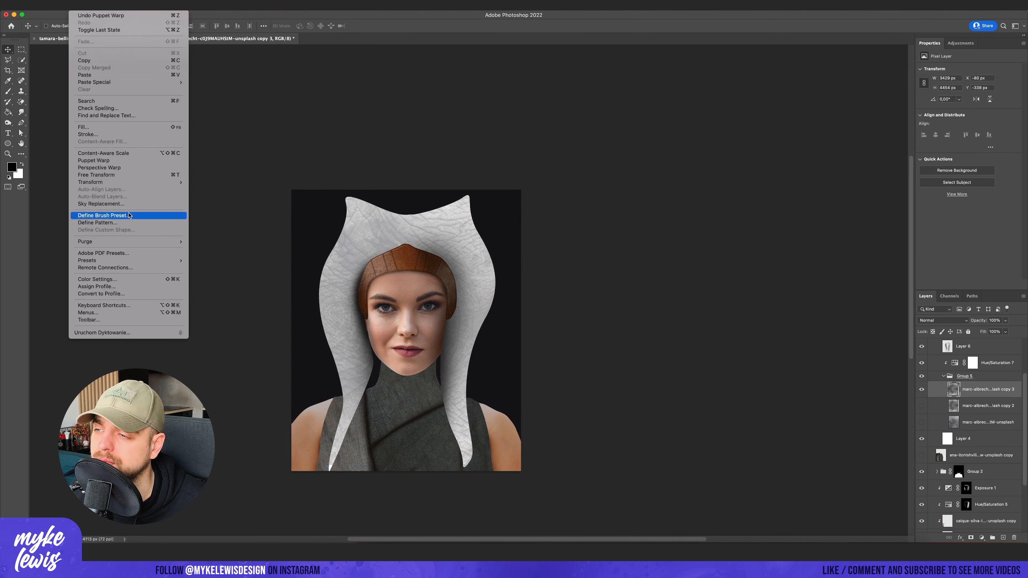
click(116, 174)
click(453, 25)
click(84, 26)
click(350, 399)
drag(346, 447, 338, 447)
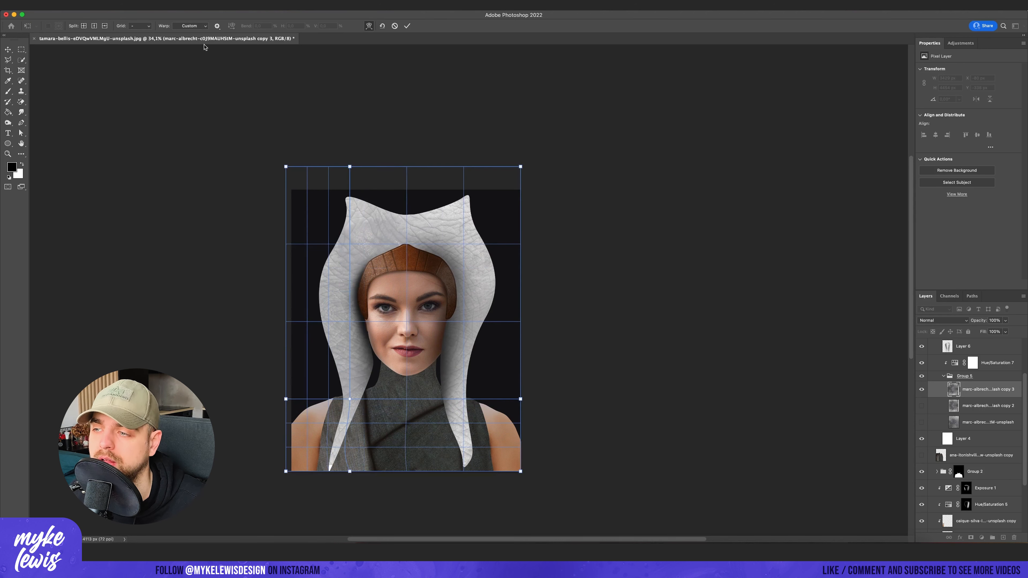
click(84, 26)
click(328, 423)
drag(326, 344, 337, 343)
key(Return)
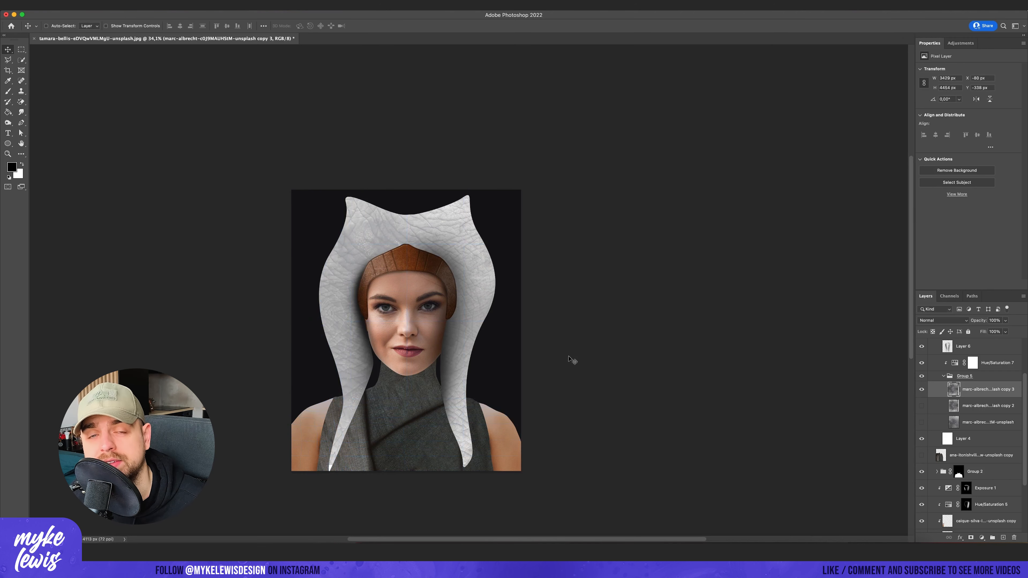
- Add a colorized Hue/Saturation adjustment above Hue/Saturation 7 with a warm hue and slightly reduced Lightness
click(979, 356)
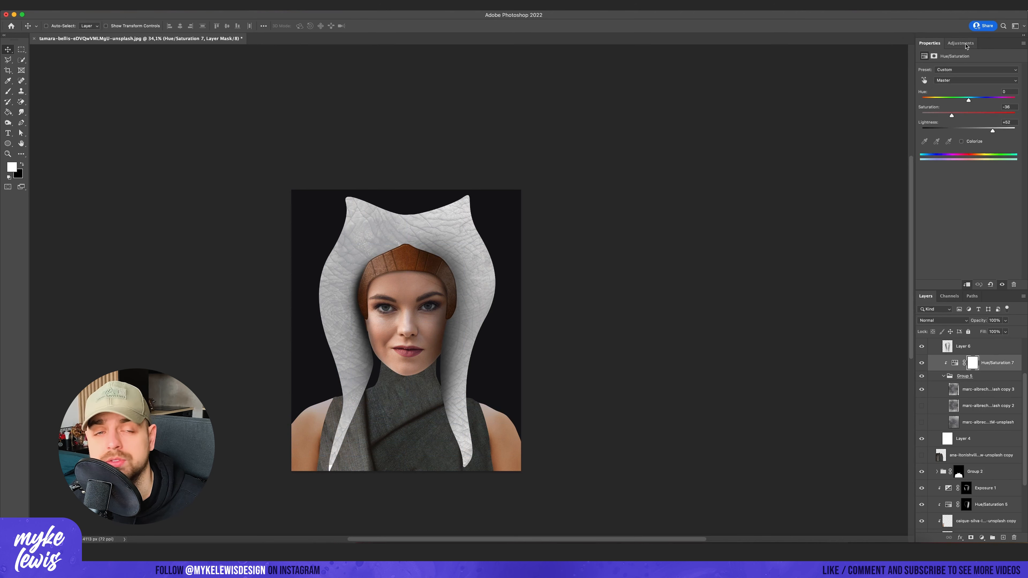
click(960, 43)
click(933, 72)
click(961, 141)
drag(923, 100, 931, 100)
drag(968, 130, 963, 131)
drag(945, 116, 953, 117)
- Clip Hue/Saturation 8, invert its mask to black, and brush the warm tint around the headpiece's inner edges
key(ctrl+alt+g)
key(ctrl+i)
key(b)
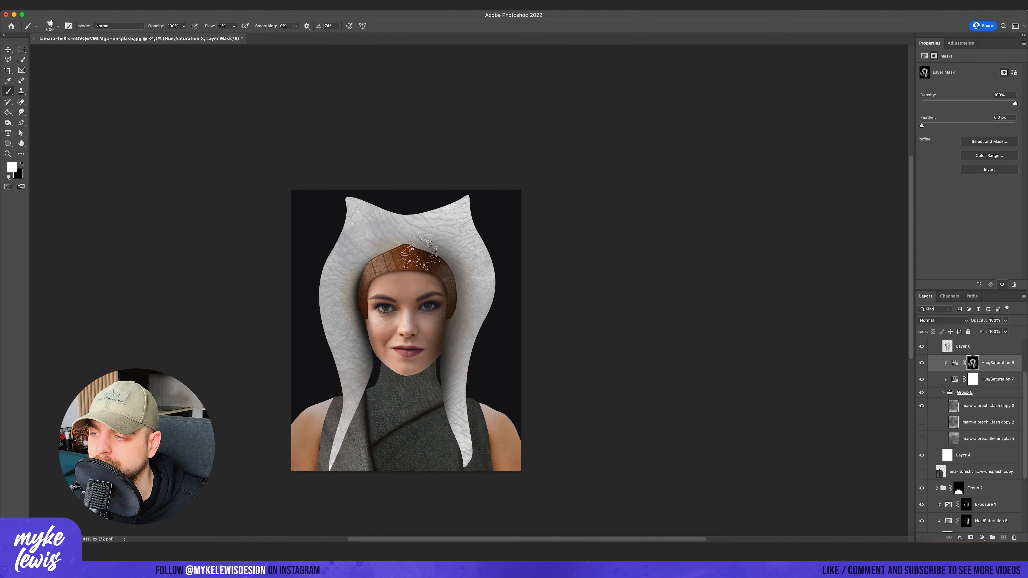
- Add another clipped Hue/Saturation adjustment above Hue/Saturation 8 and lower its Lightness
click(960, 43)
click(926, 73)
key(ctrl+alt+g)
drag(968, 131, 942, 131)
- Fill the Hue/Saturation 9 mask with black and paint textured dark shading onto the headpiece
click(972, 362)
click(8, 112)
click(101, 76)
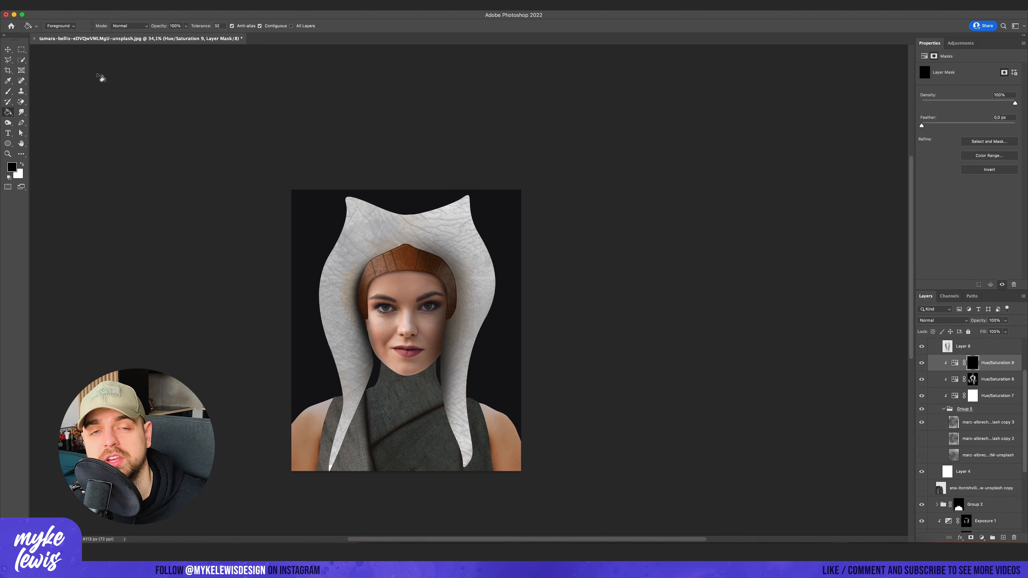
click(7, 92)
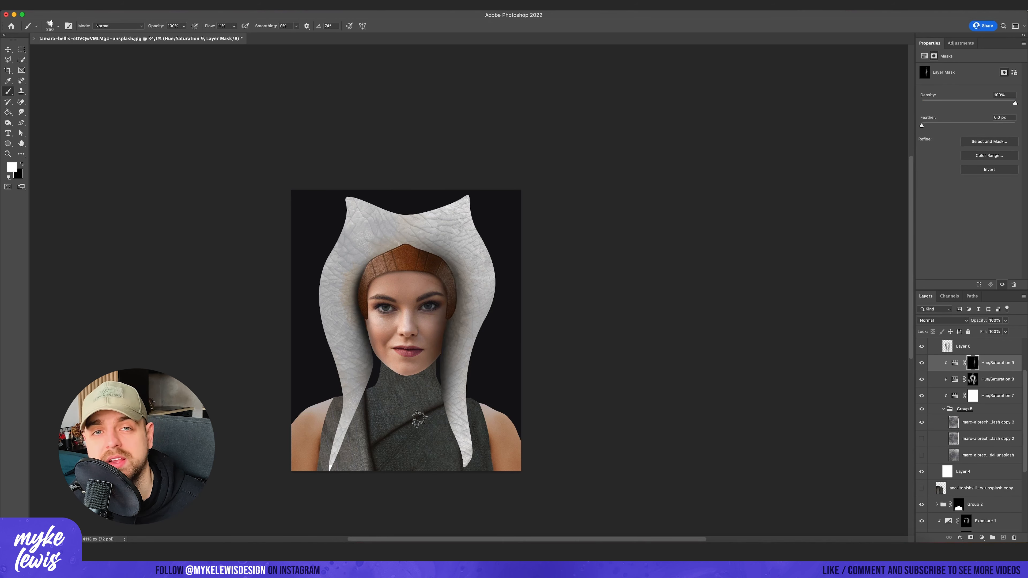
- Select Layer 6 and paint black shadows along the headpiece's outer edges with a soft round brush
scroll(986, 421, up, 3)
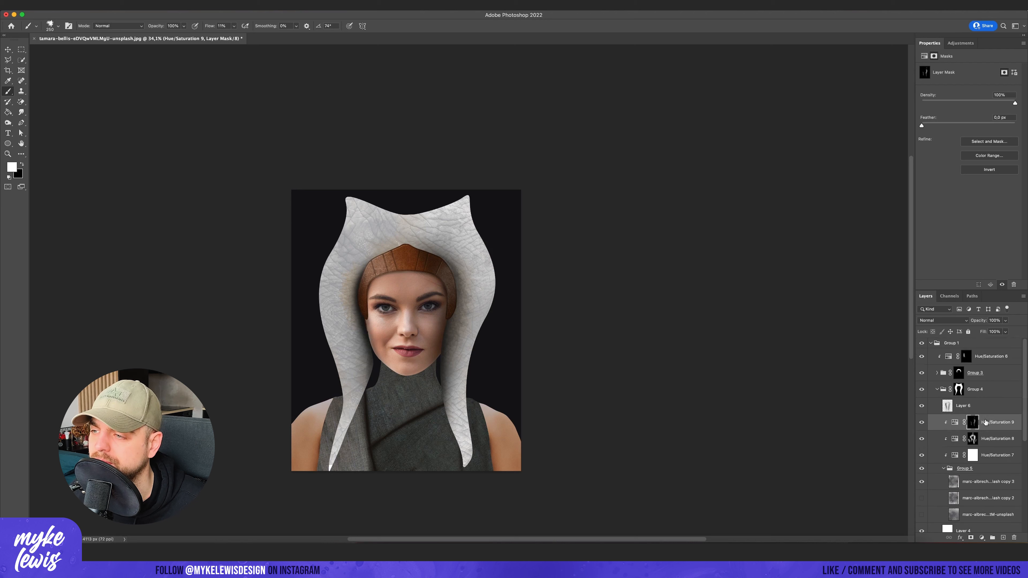
click(971, 406)
click(58, 26)
double_click(20, 99)
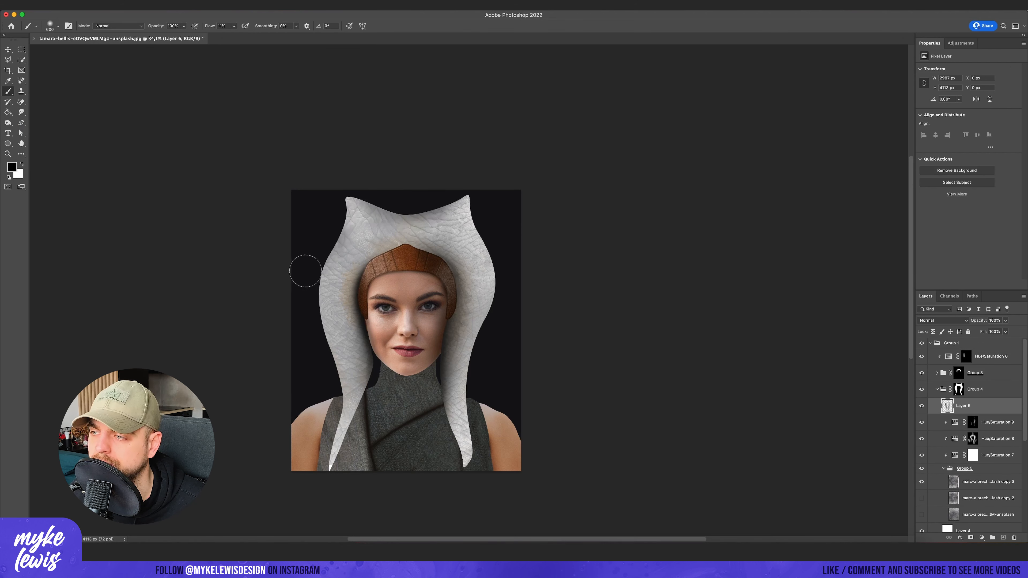
drag(308, 271, 319, 448)
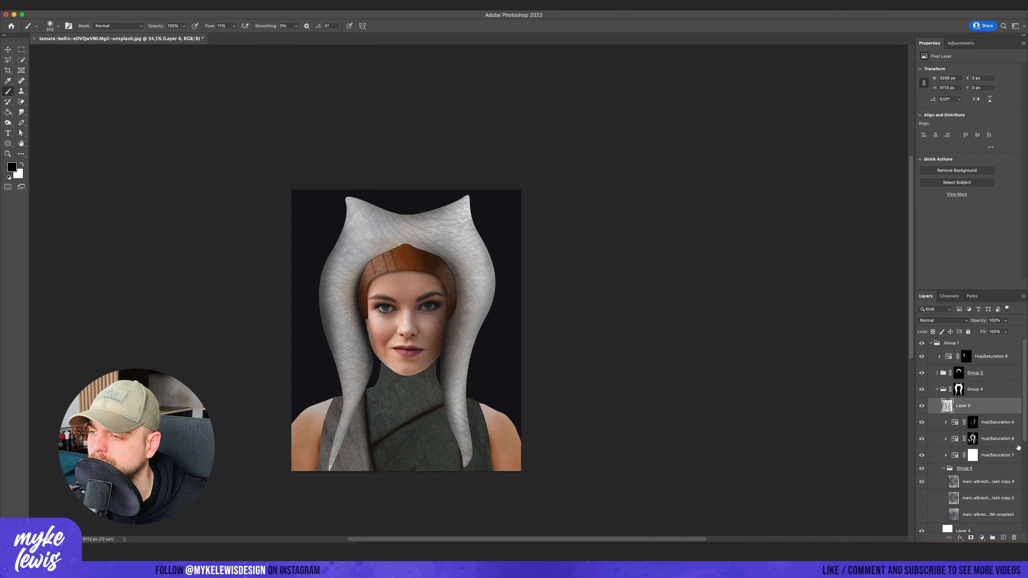
- Add a clipped Levels adjustment above Hue/Saturation 8 with input black 24 and midtones 1.25
click(1007, 440)
key(x)
click(960, 43)
click(933, 65)
drag(974, 128, 966, 129)
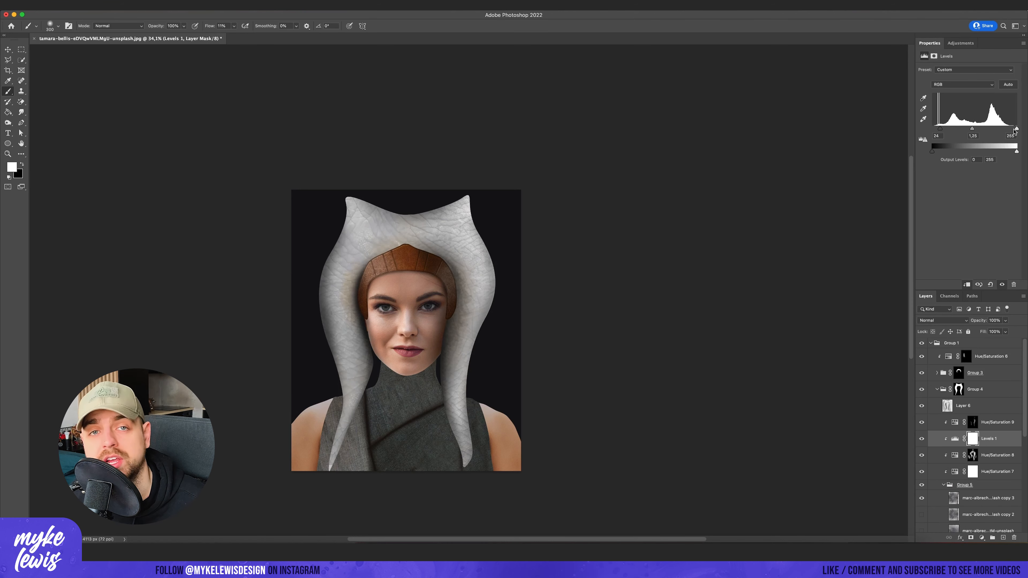
- Add a clipped, colorized Hue/Saturation adjustment above Hue/Saturation 9 with Hue 199, Saturation 30 and Lightness -42
click(997, 422)
click(960, 43)
click(924, 74)
click(961, 141)
drag(922, 100, 979, 101)
mouse_move(968, 131)
mouse_down()
mouse_move(957, 131)
mouse_move(964, 116)
mouse_move(950, 132)
mouse_up()
drag(973, 100, 972, 100)
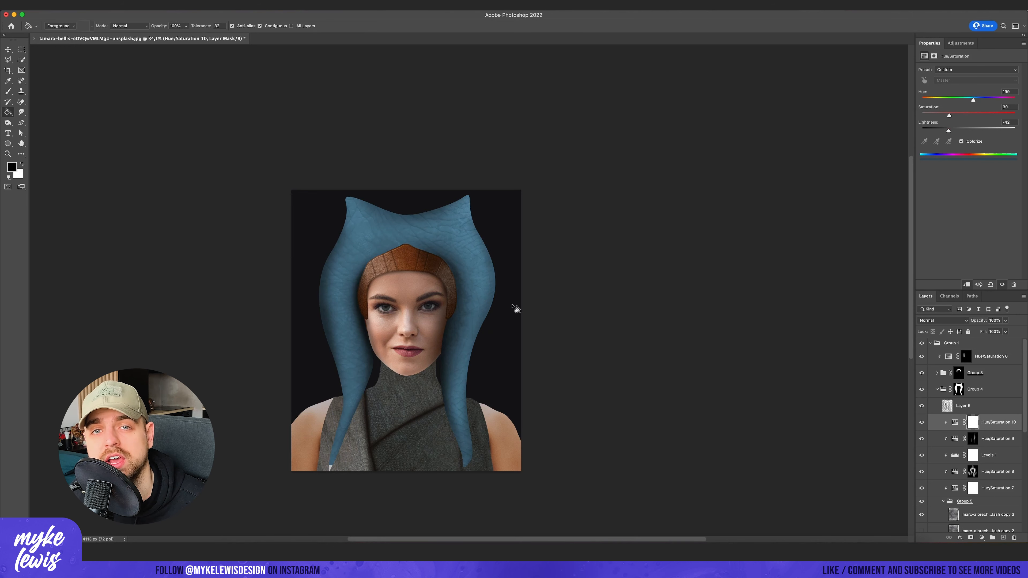
- Invert the blue adjustment's mask and paint blue horn tips and stripes down the headpiece's right side with a soft brush
key(super+i)
right_click(501, 200)
drag(534, 240, 559, 241)
drag(466, 202, 474, 205)
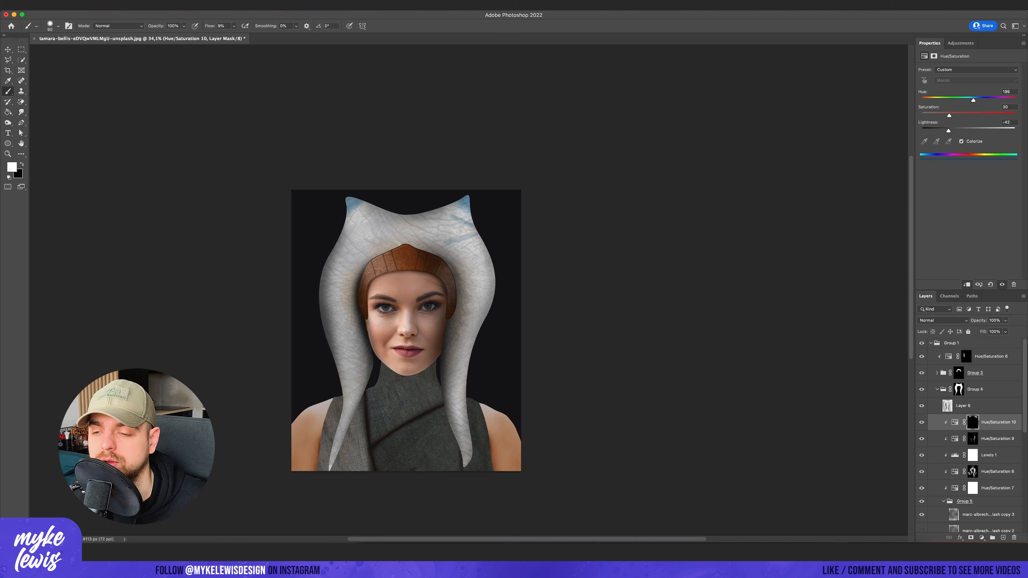
key(bracketleft)
scroll(457, 280, down, 1)
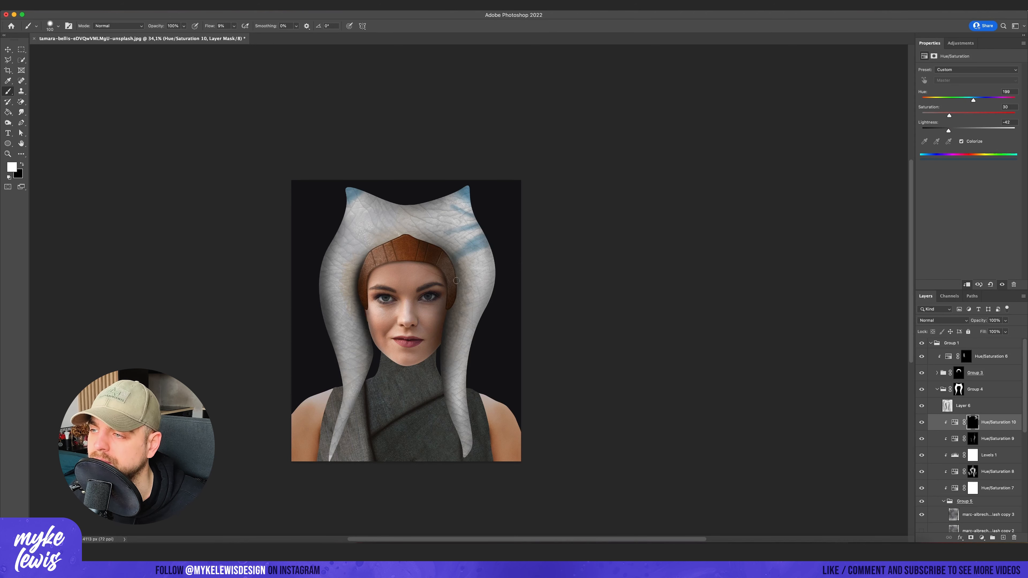
scroll(507, 265, down, 2)
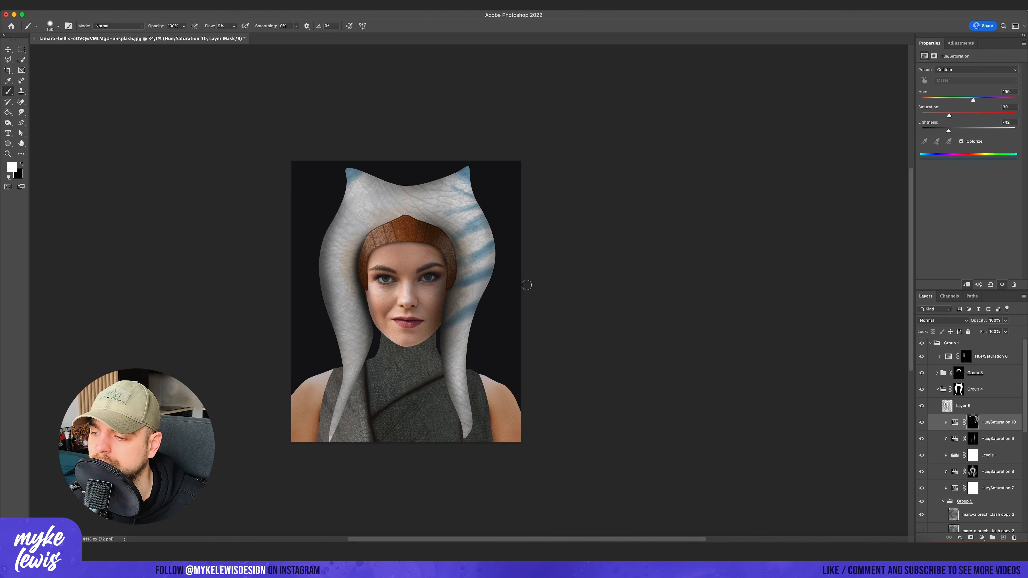
- Set Hue/Saturation 10 to Saturation 15 and Lightness -59 with the Color Burn blend mode
drag(948, 131, 941, 132)
click(942, 320)
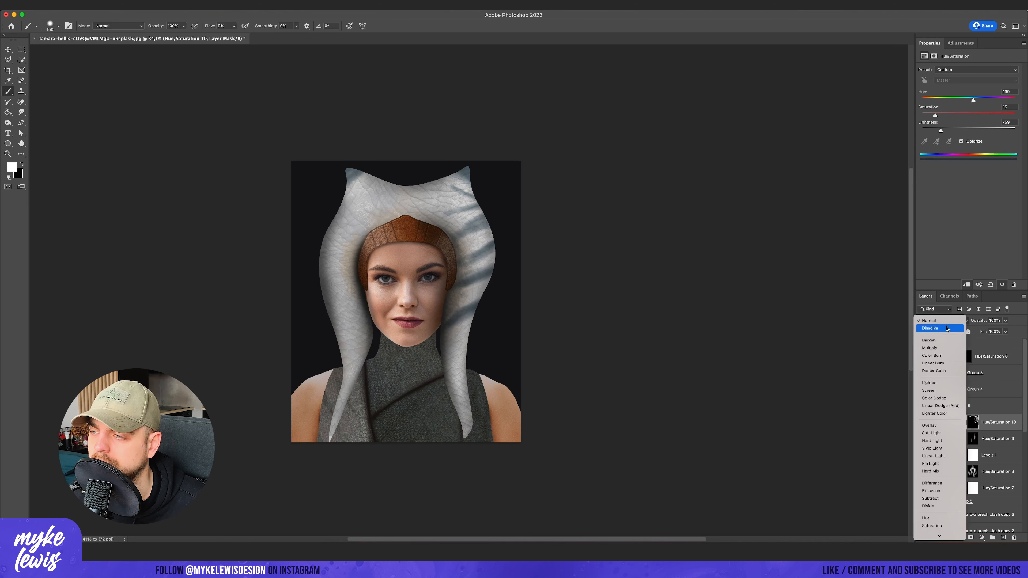
click(933, 361)
- Paint more stripes down to the tail tips on the Hue/Saturation 10 mask and set its blend mode to Multiply
key(x)
key(super+backslash)
key(x)
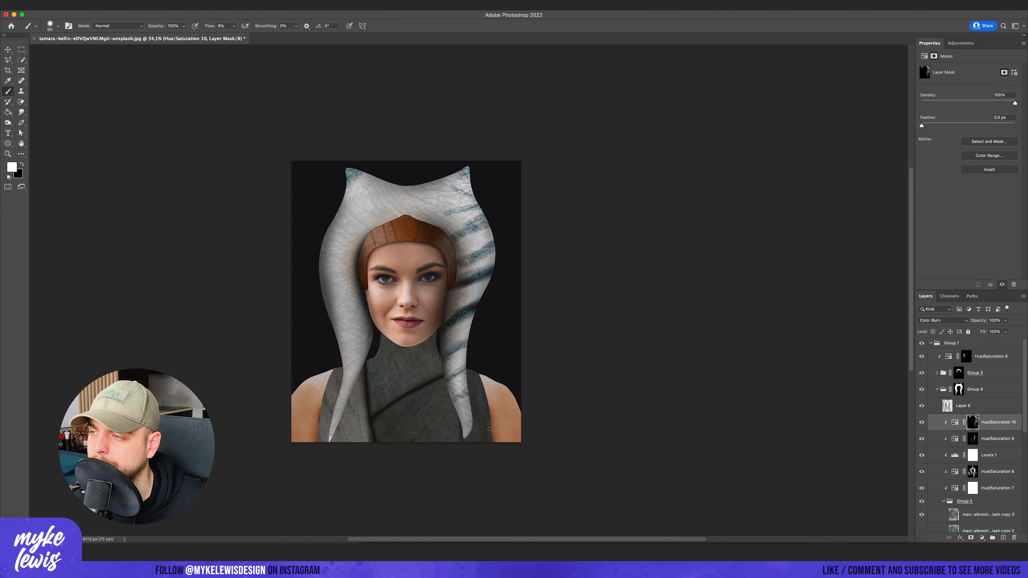
drag(477, 429, 463, 432)
click(943, 320)
click(933, 312)
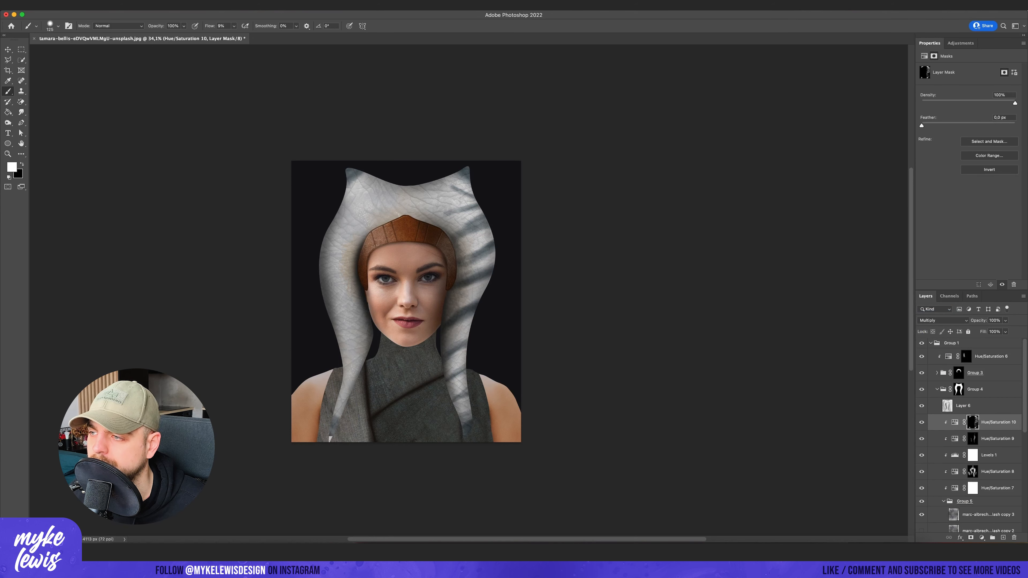
- Sharpen the stripes by applying Levels to the mask with a raised black point, midtones 0.68 and white input 192
key(super+l)
drag(735, 292, 760, 292)
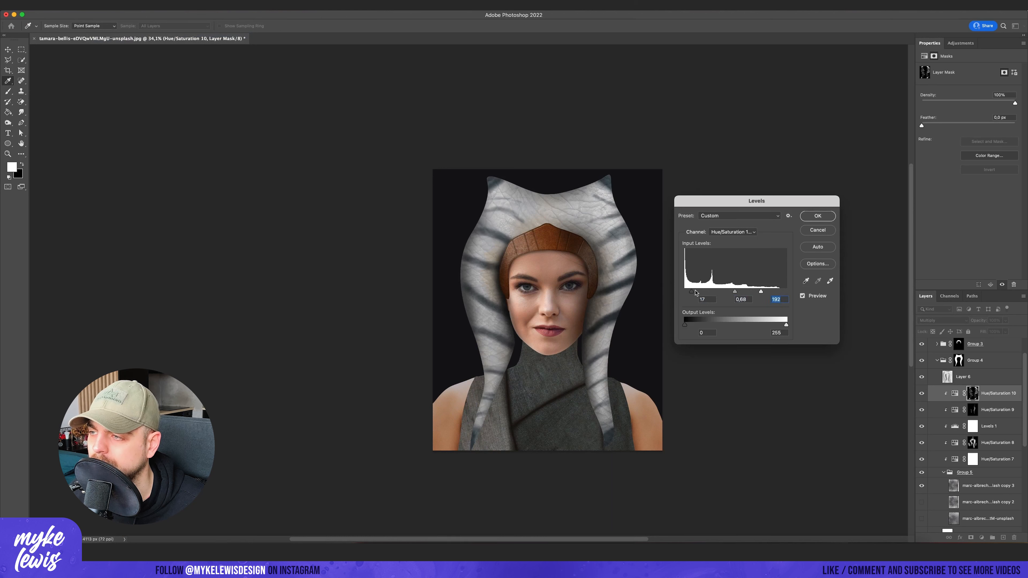
drag(685, 292, 699, 293)
key(Return)
key(b)
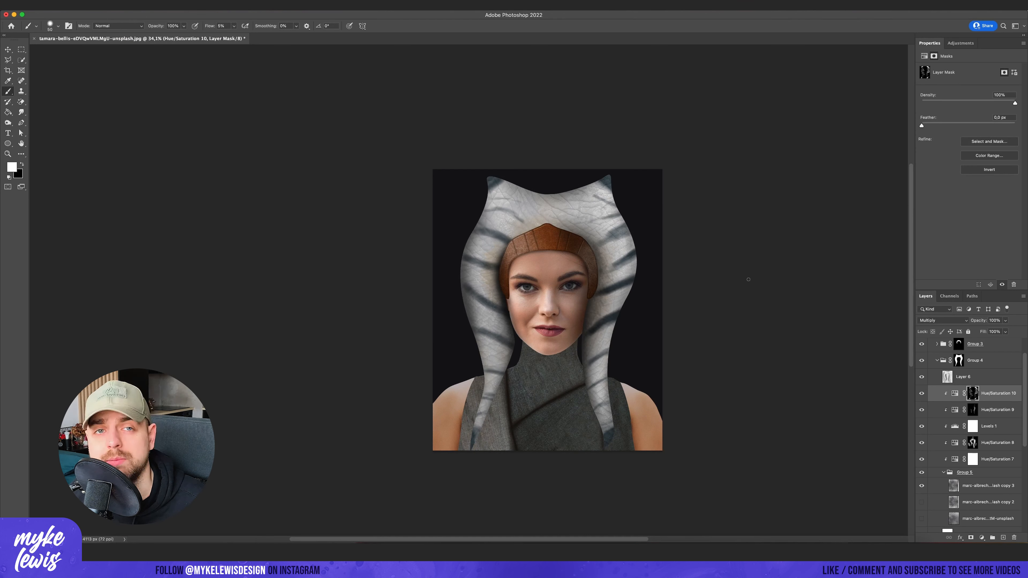
- Change the blend mode of Hue/Saturation 10 to Linear Light
click(954, 393)
key(x)
click(943, 321)
click(934, 421)
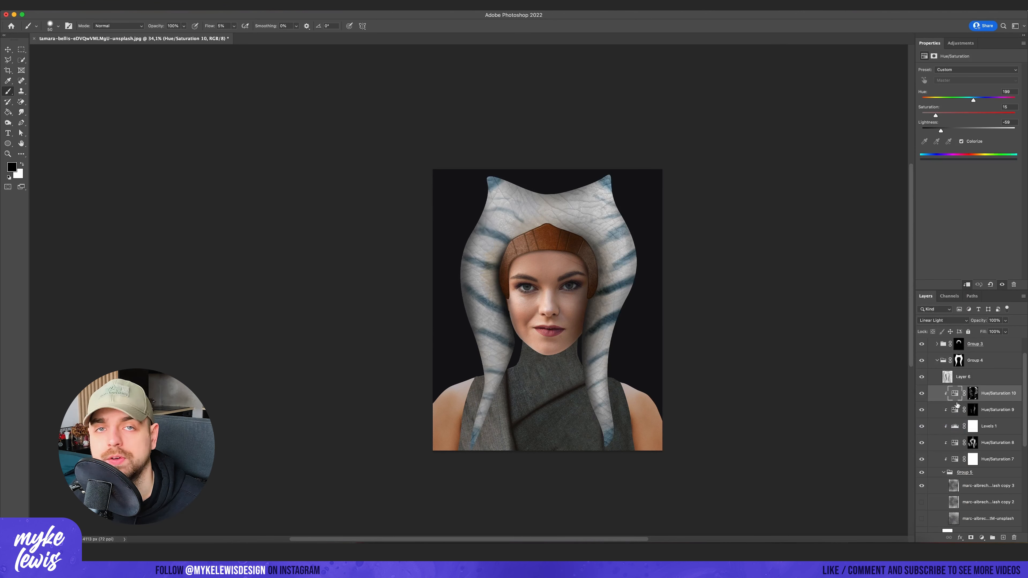
click(943, 320)
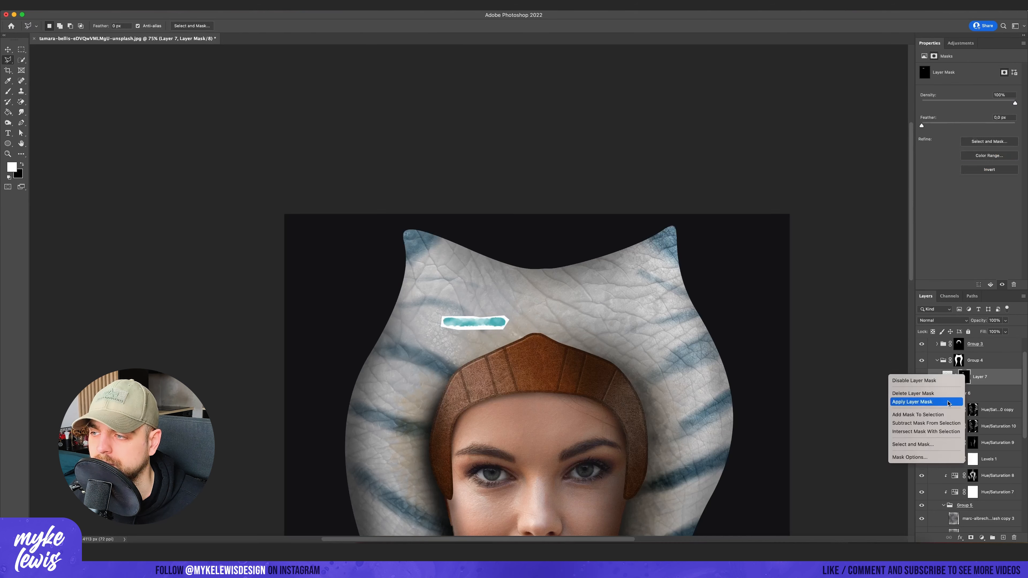
- Apply Layer 7's mask, stretch and tilt the teal watercolor stroke above the headband's left side, and set it to Multiply
drag(511, 331, 638, 353)
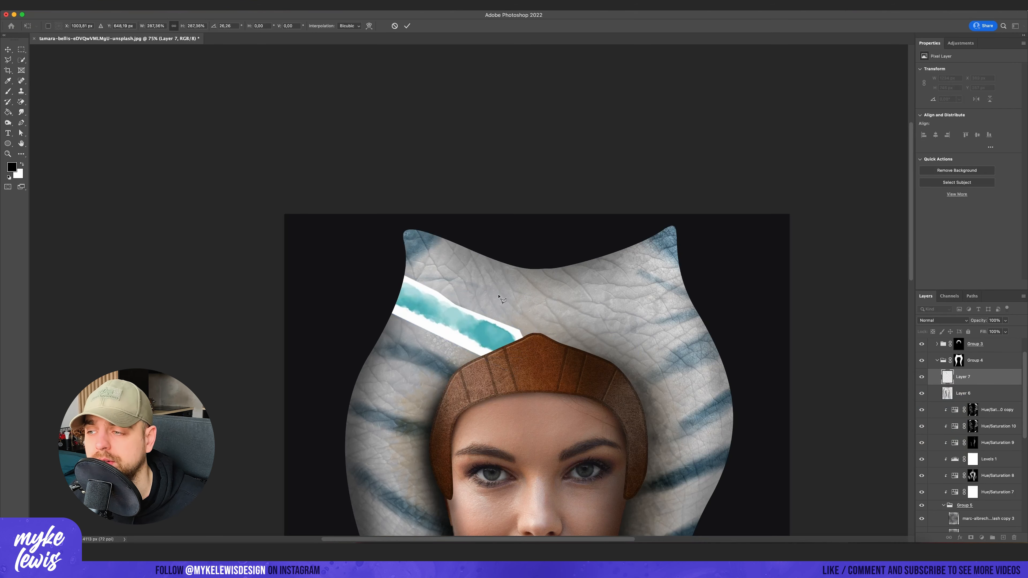
key(Return)
click(943, 320)
click(935, 352)
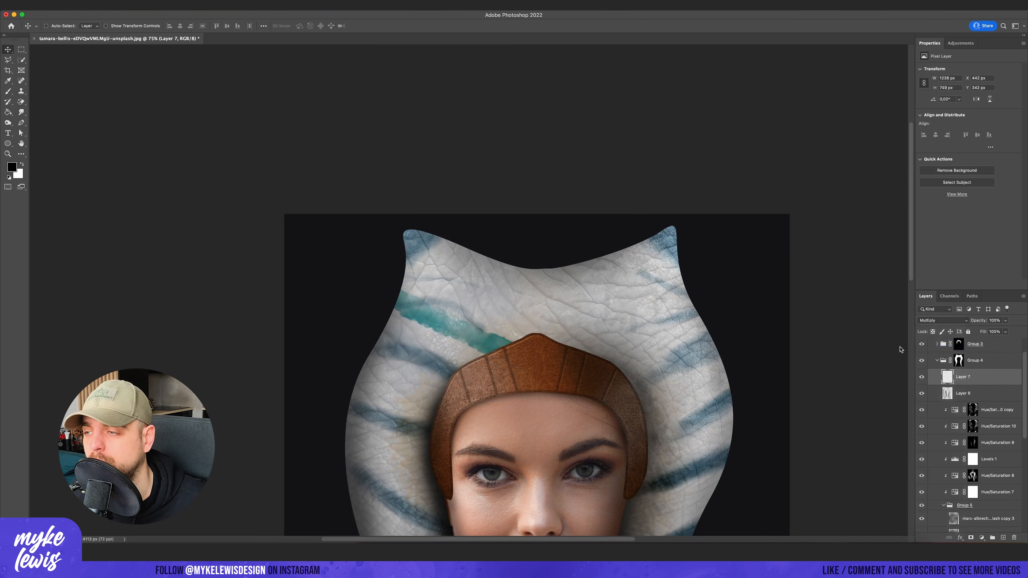
- Match the teal stroke on Layer 7 to the blue stripes using Hue/Saturation with hue +16 and saturation -29
key(ctrl+u)
mouse_move(753, 272)
mouse_down()
mouse_move(734, 272)
mouse_move(760, 274)
mouse_up()
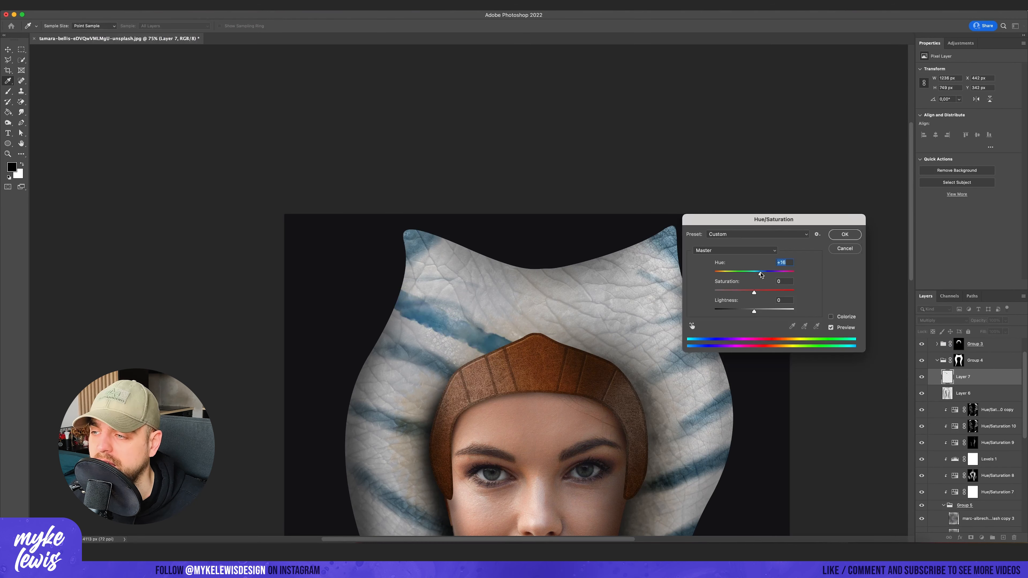
click(842, 235)
- Move the Layer 7 stroke over a stripe lower on the headpiece's left side and warp it along the surface
scroll(469, 292, down, 5)
key(ctrl+t)
drag(469, 304, 444, 330)
scroll(450, 354, up, 3)
click(369, 26)
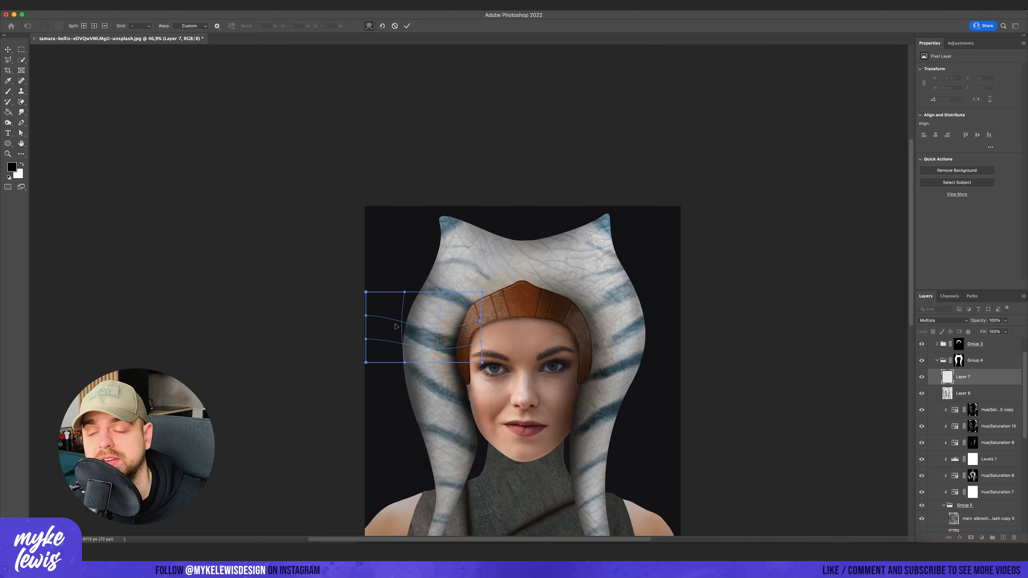
key(Return)
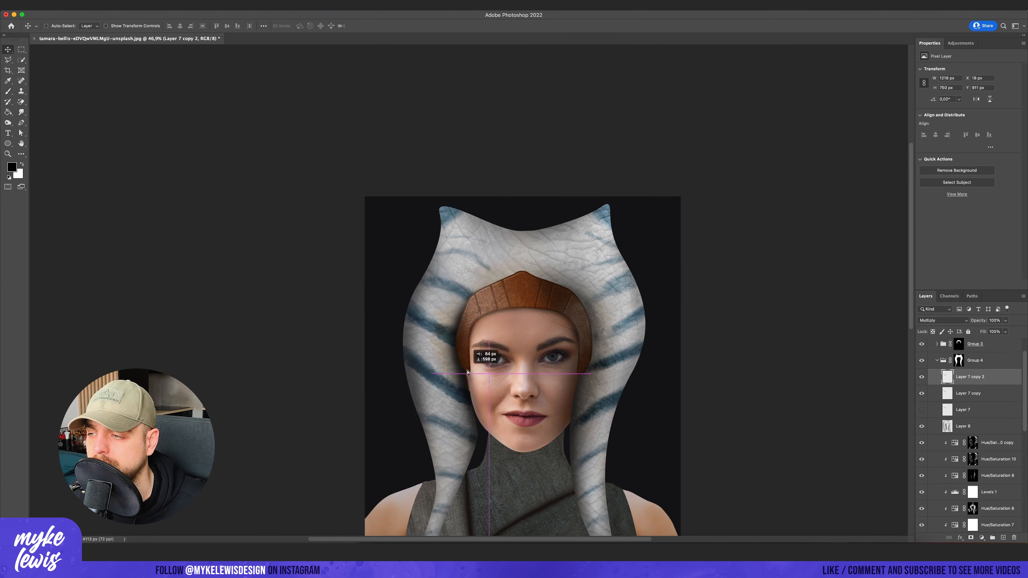
- Place a copy of the stroke over the next stripe down beside the face and free-transform it to fit
scroll(467, 374, down, 8)
drag(468, 373, 508, 421)
scroll(469, 365, up, 7)
key(super+t)
key(Return)
- Add another stroke copy on the left tail, resizing and rotating it to follow the painted stripe
scroll(474, 357, down, 1)
scroll(506, 429, down, 5)
drag(495, 287, 459, 425)
key(super+t)
drag(424, 394, 425, 329)
drag(435, 381, 437, 407)
drag(428, 343, 466, 350)
key(Return)
drag(433, 390, 614, 400)
drag(611, 398, 612, 319)
key(super+t)
key(Escape)
key(BackSpace)
- Copy an upper-left stroke to the headpiece's upper right side, mirror it and transform it over the stripe there
click(970, 443)
scroll(525, 320, up, 7)
drag(449, 319, 617, 234)
scroll(614, 319, down, 2)
click(72, 5)
click(219, 315)
key(super+t)
right_click(607, 280)
click(626, 328)
key(Return)
- Place another mirrored stroke copy on a lower stripe of the right side and transform it to fit
scroll(629, 267, down, 2)
drag(631, 285, 662, 339)
key(super+t)
key(Return)
scroll(643, 300, down, 1)
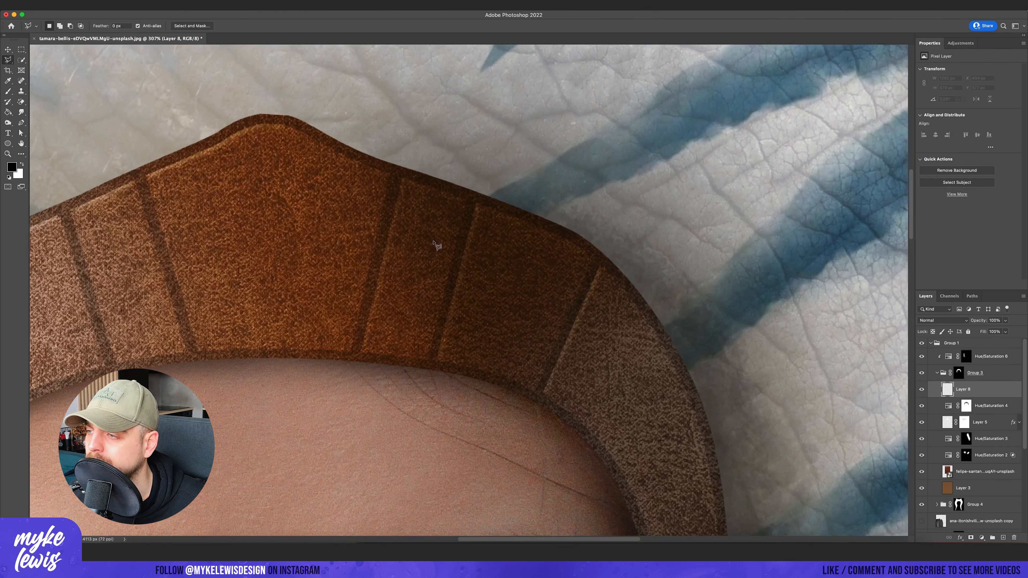
- Outline a diamond at the centre of the headband with the Polygonal Lasso on a new layer and fill it light grey
click(288, 228)
click(345, 141)
double_click(352, 320)
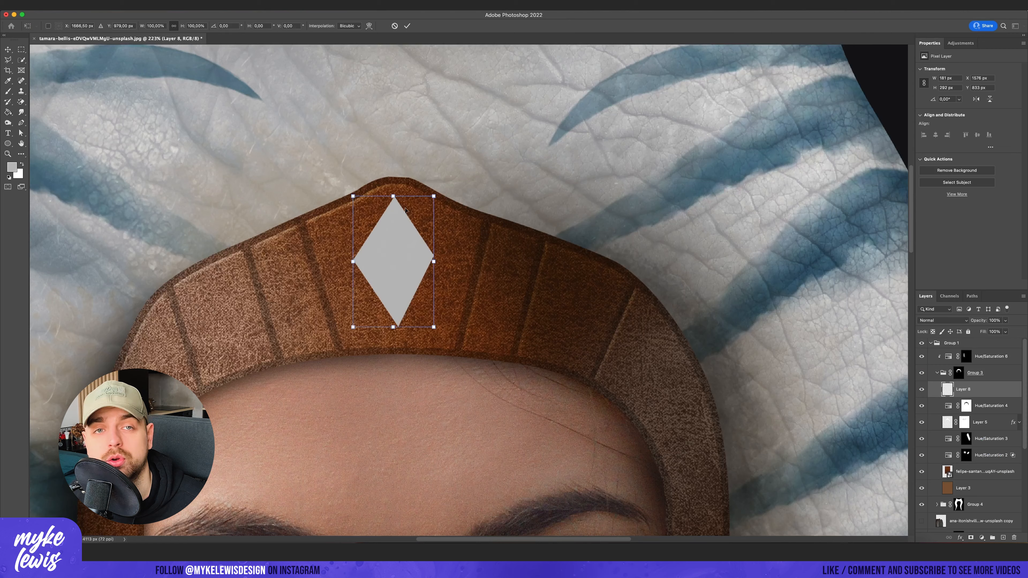
drag(448, 253, 410, 263)
key(Return)
scroll(494, 284, down, 5)
scroll(453, 299, up, 10)
scroll(493, 158, up, 2)
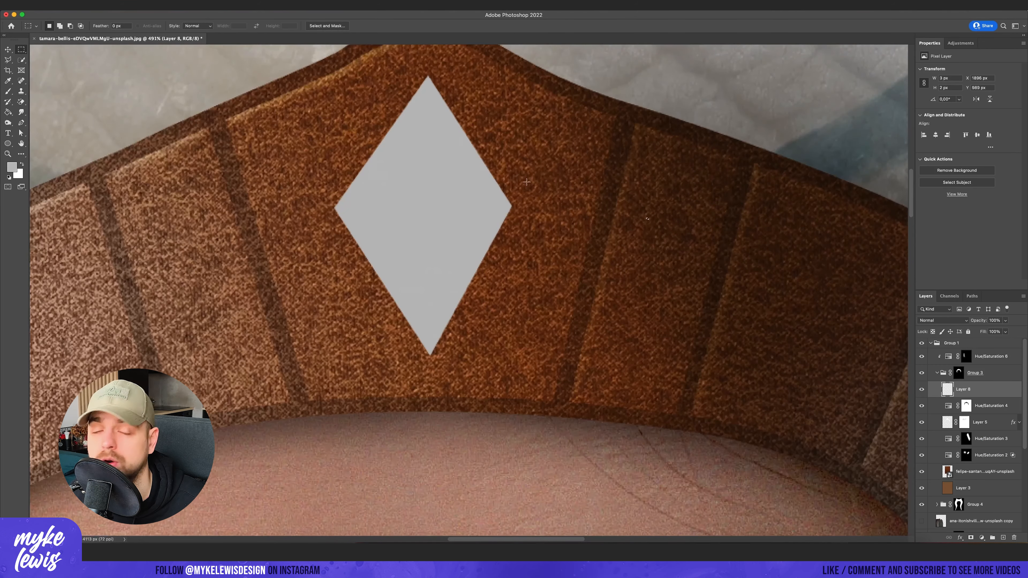
- Select the diamond's right half and darken it with a clipped Hue/Saturation adjustment at lightness -31
click(431, 379)
click(563, 265)
click(568, 103)
click(428, 75)
click(981, 537)
click(987, 440)
click(966, 285)
drag(969, 132, 959, 133)
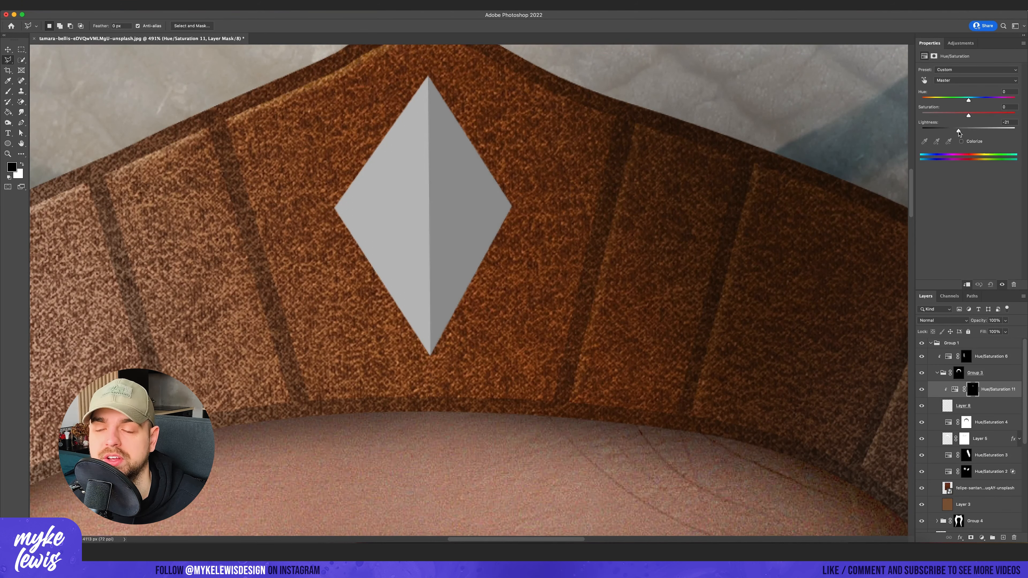
- Add a clipped Hue/Saturation adjustment with raised lightness, black out its mask and brush a highlight onto the diamond's left facet
scroll(550, 252, down, 10)
scroll(546, 246, up, 10)
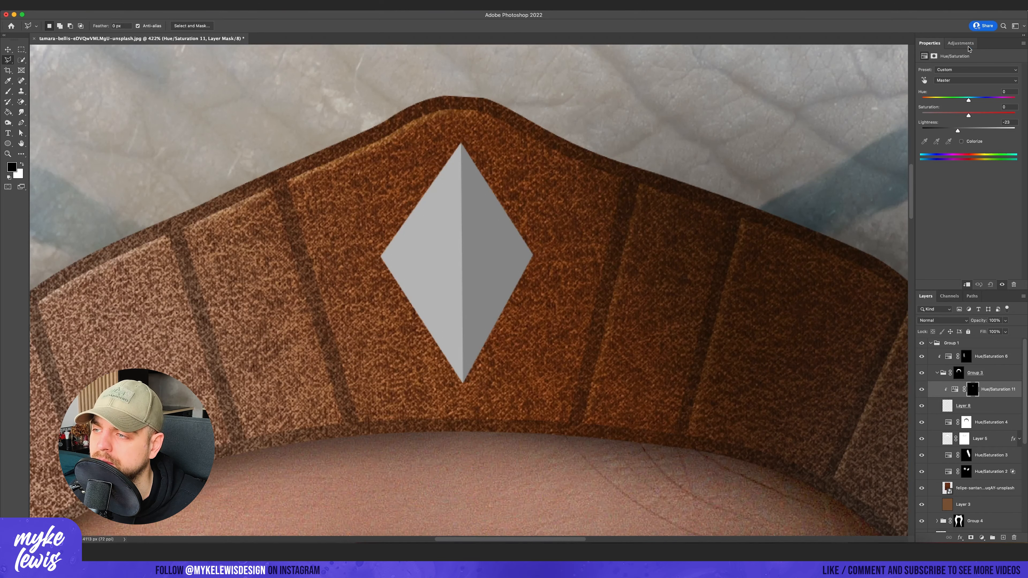
click(965, 43)
click(924, 78)
click(967, 285)
drag(968, 131, 980, 131)
key(g)
click(540, 216)
key(b)
key(x)
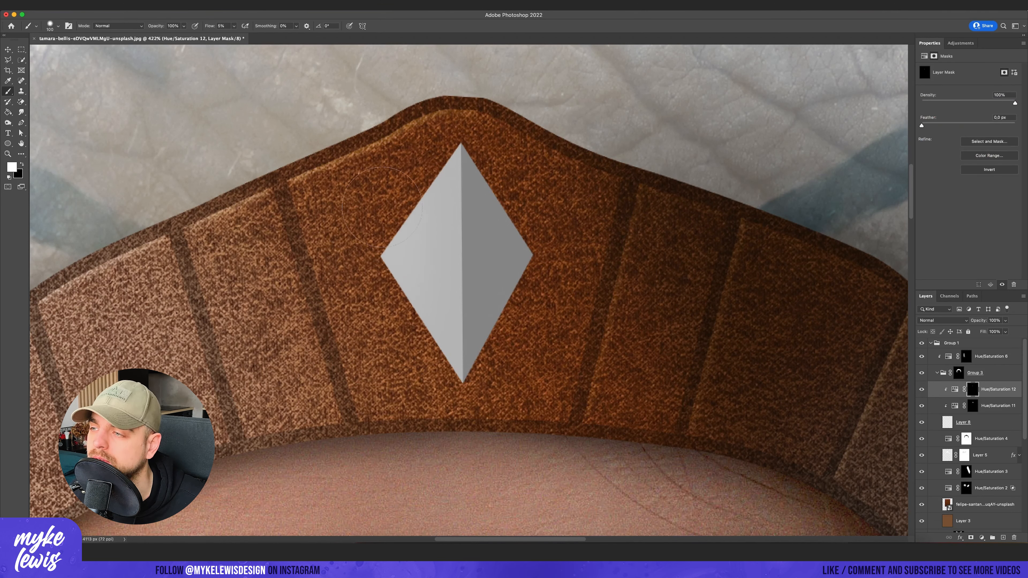
- Give the diamond on Layer 8 a drop shadow and fine-tune its settings
click(967, 423)
click(959, 538)
click(975, 527)
drag(783, 201, 779, 201)
click(918, 133)
- Divide the diamond into upper and lower facets using another clipped Hue/Saturation adjustment with lightness +28
scroll(588, 229, down, 10)
scroll(589, 229, up, 10)
click(994, 389)
key(l)
scroll(657, 229, up, 3)
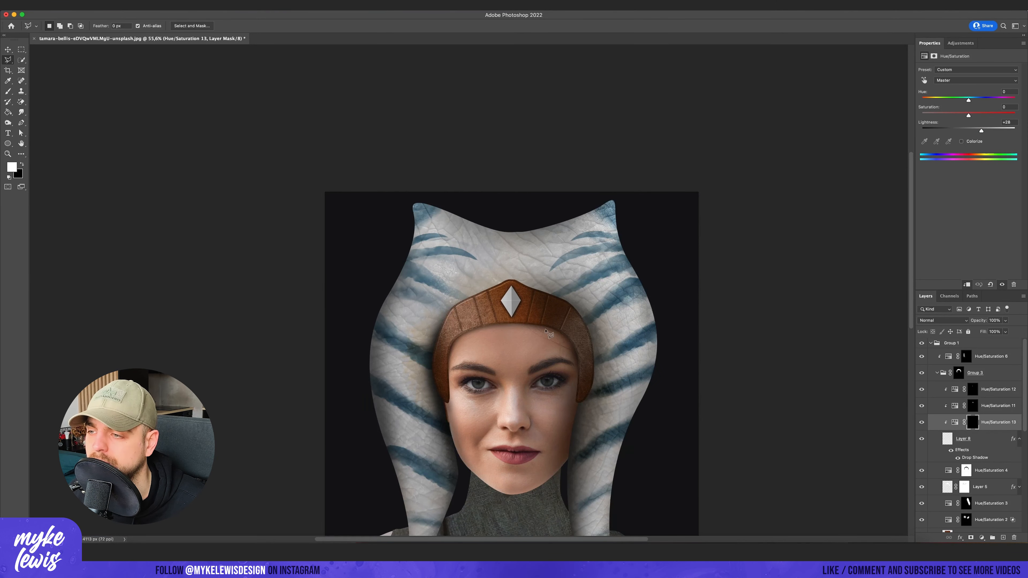
scroll(549, 334, up, 3)
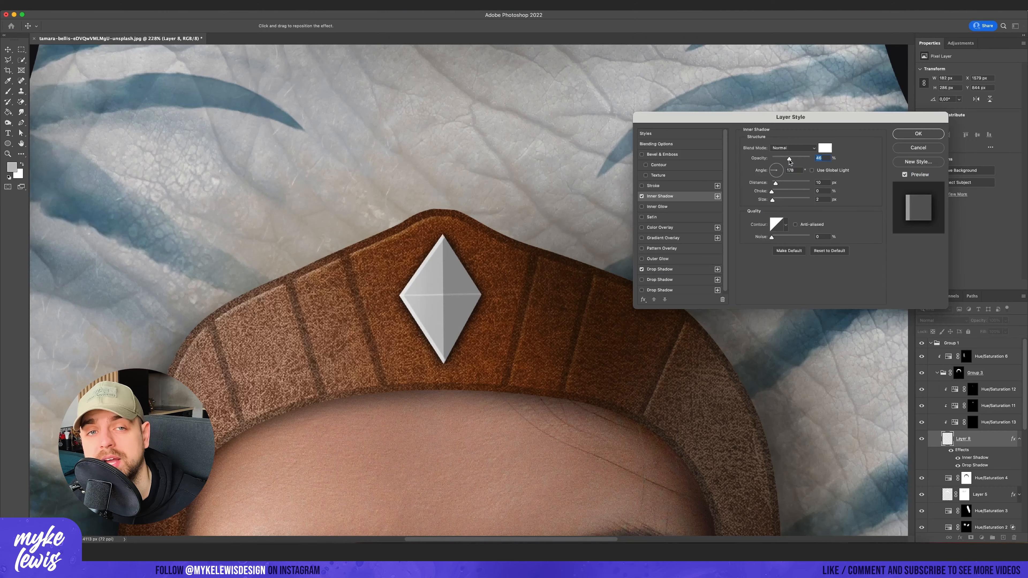
- Set the opacity of the diamond's white inner shadow to 65%
drag(789, 159, 796, 161)
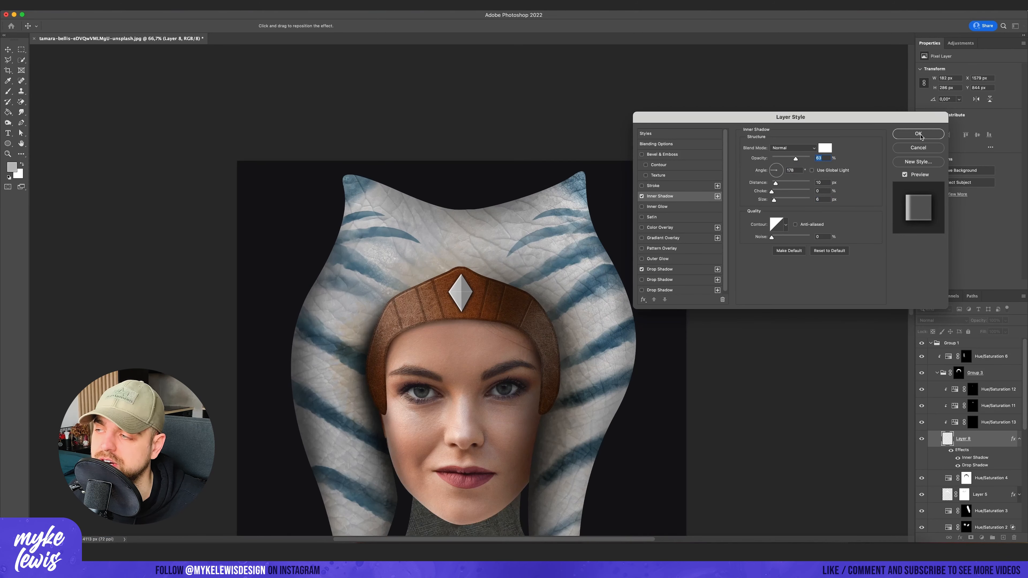
click(917, 134)
key(l)
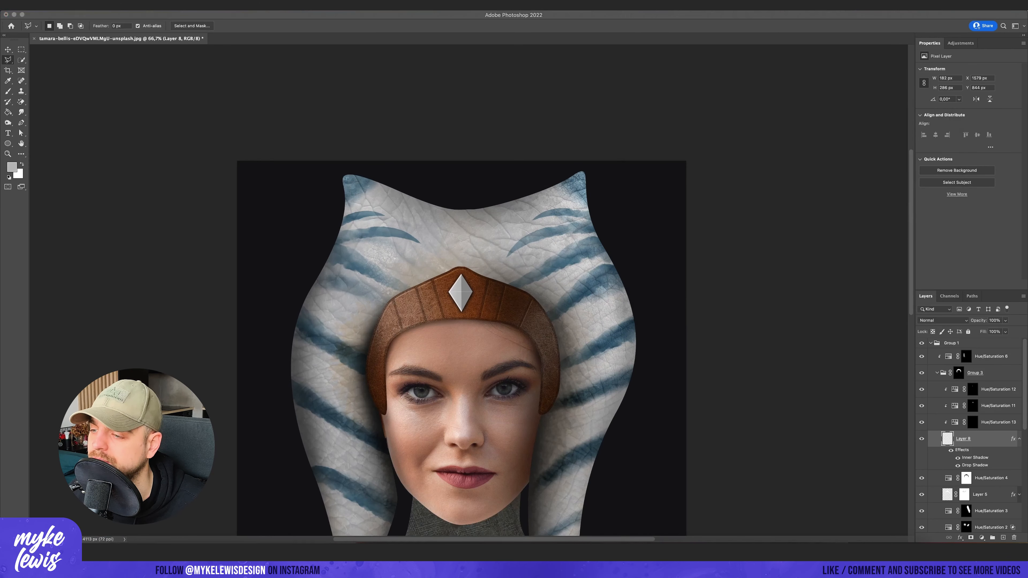
- Group the gem's layers, duplicate the group onto the headband's left panel and cut away the upper half, leaving a triangle
scroll(461, 292, up, 5)
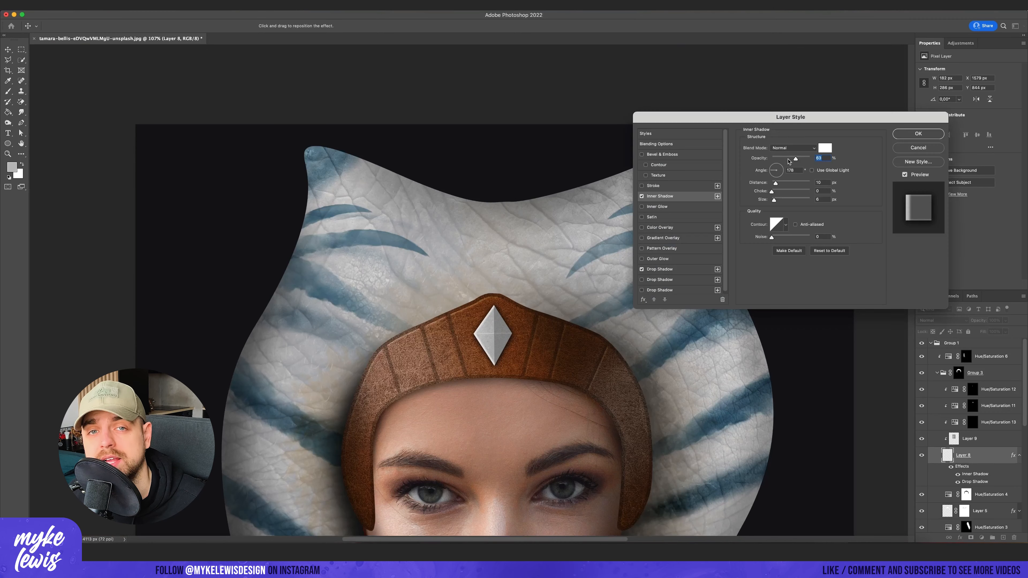
key(ctrl+g)
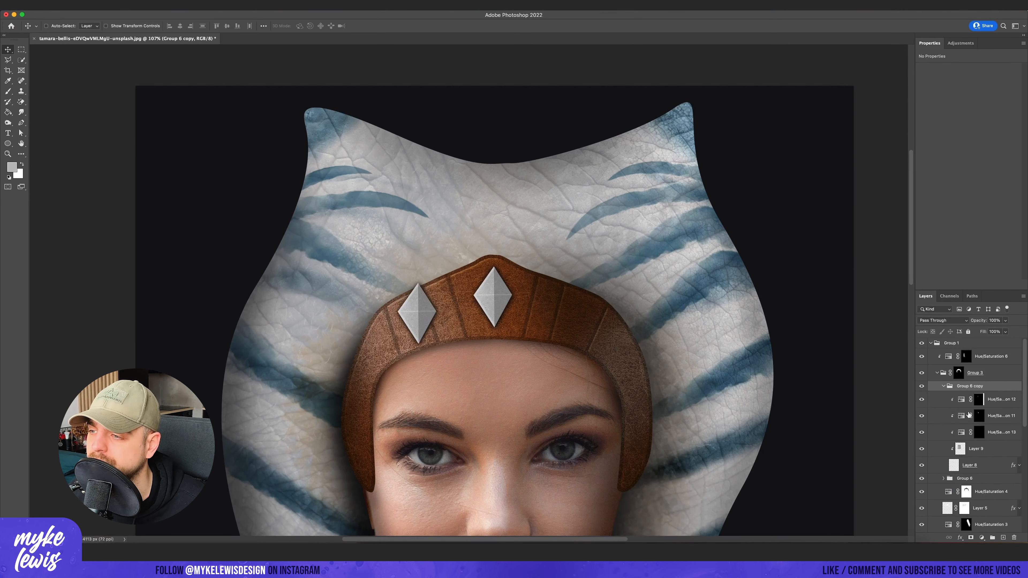
scroll(393, 310, up, 3)
click(327, 262)
key(m)
key(Delete)
key(ctrl+d)
click(958, 388)
click(943, 386)
- Shrink and rotate the triangular gem to fit the headband's left panel, and open its drop shadow settings
scroll(452, 287, down, 5)
key(super+t)
key(Escape)
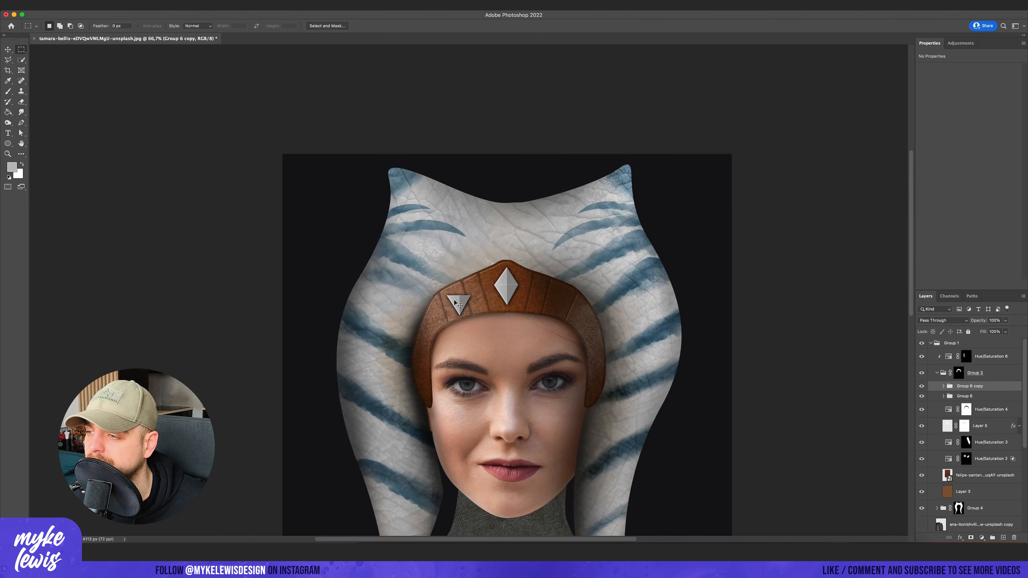
scroll(472, 291, up, 3)
key(super+t)
scroll(649, 168, down, 3)
drag(755, 110, 657, 186)
drag(532, 306, 572, 232)
drag(695, 114, 654, 165)
drag(578, 273, 608, 236)
drag(704, 117, 644, 88)
drag(586, 277, 573, 278)
key(Return)
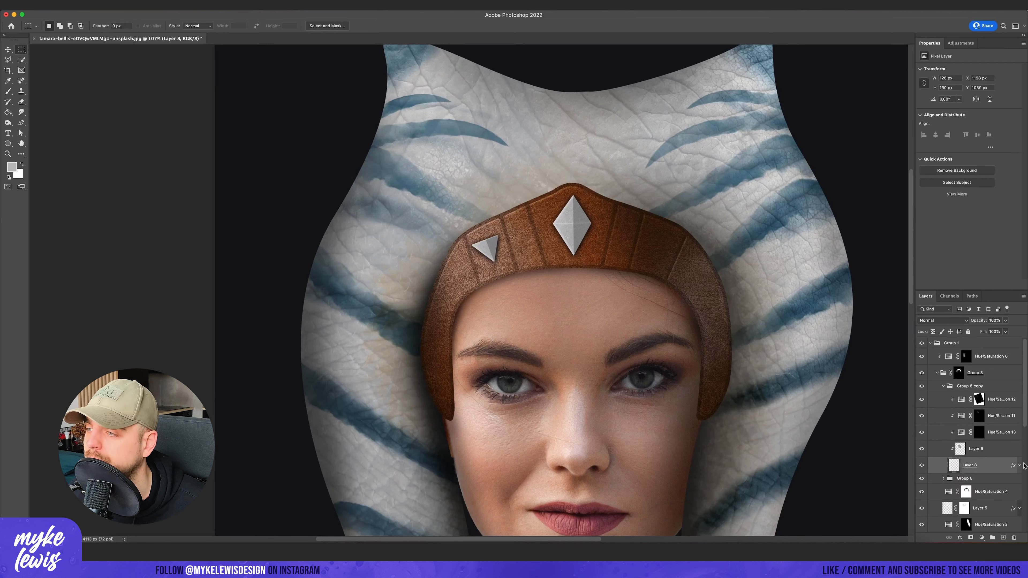
double_click(981, 491)
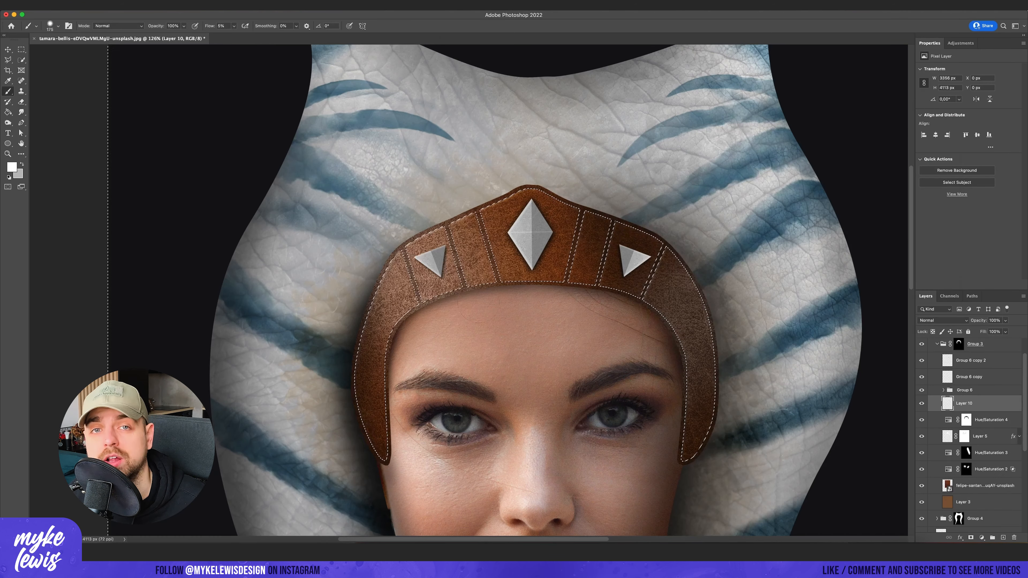
- Paint soft white highlights along the headband's edges on Layer 10 with a smaller brush, and clear the selection
key(bracketleft)
key(bracketleft)
key(bracketleft)
key(bracketleft)
key(bracketleft)
key(bracketleft)
key(bracketleft)
mouse_move(482, 208)
mouse_down()
mouse_move(526, 187)
mouse_move(660, 240)
mouse_up()
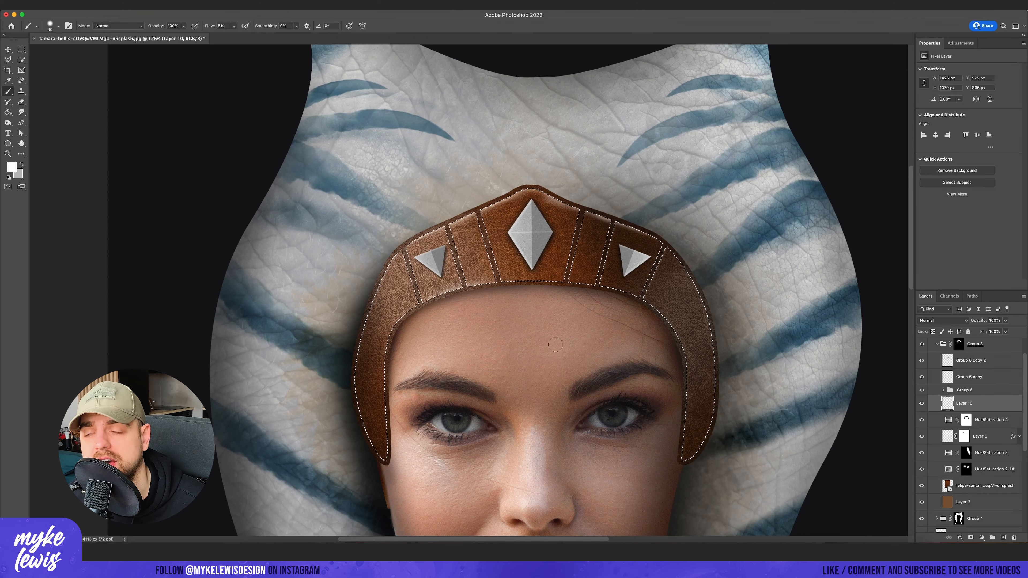
key(m)
key(super+d)
scroll(623, 339, down, 5)
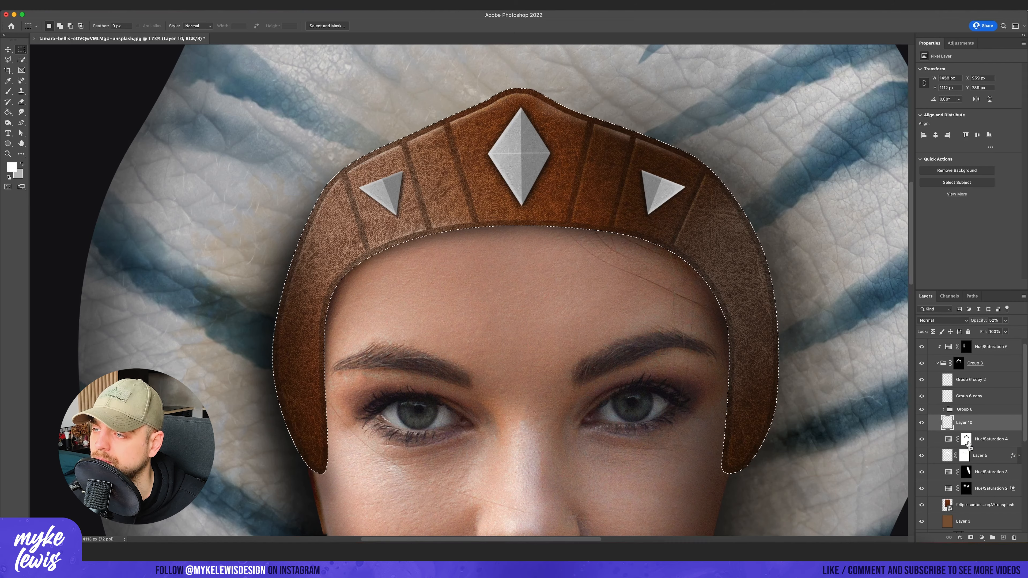
- Select the headband's seams and border and darken them with a Hue/Saturation adjustment above the gems at lightness -68
super+click(948, 422)
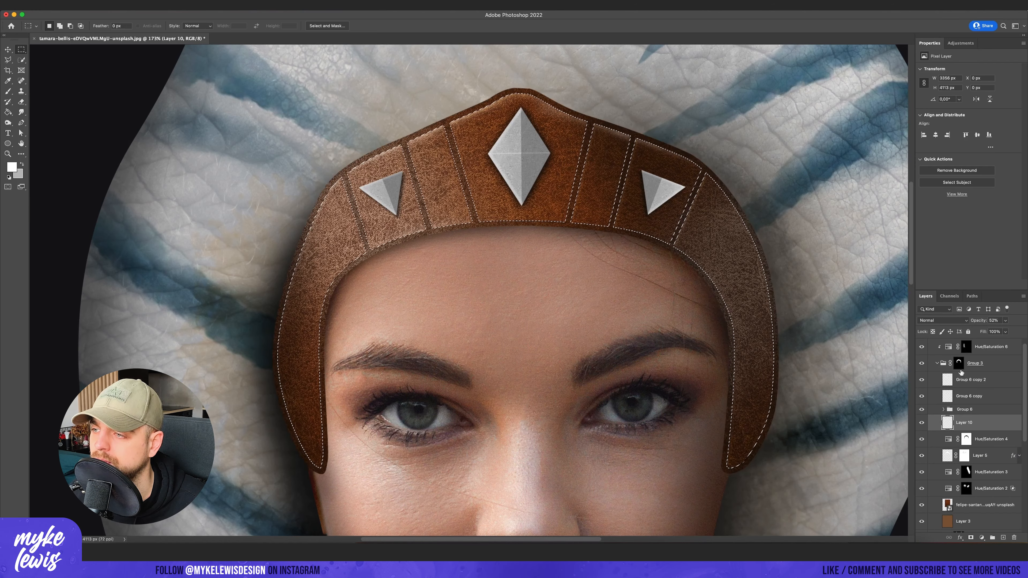
click(971, 379)
click(960, 43)
click(933, 72)
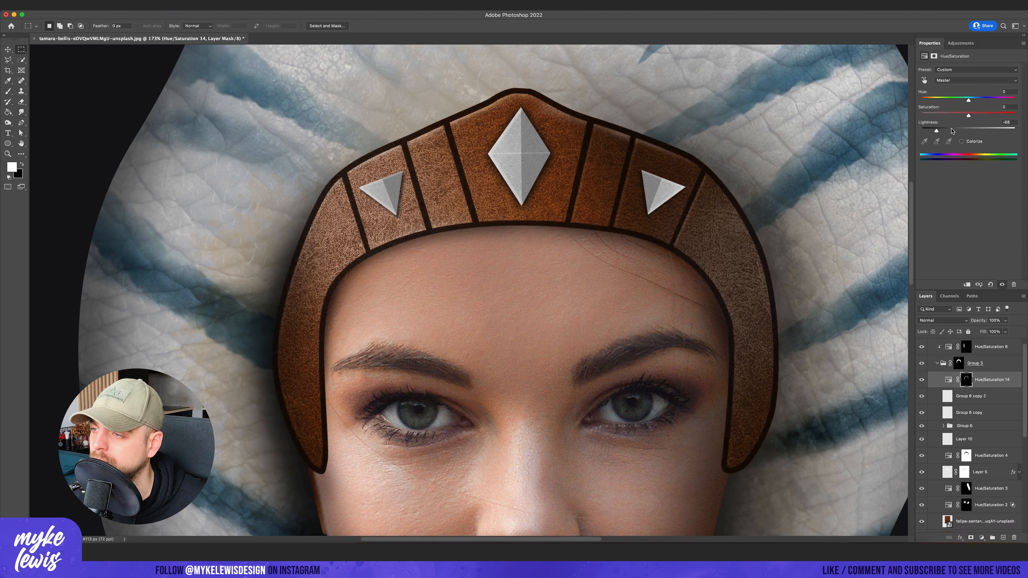
- Lower the lightness of Hue/Saturation 14 on the headband and fill its mask with black, ready for brushing in shadows
drag(969, 129, 957, 130)
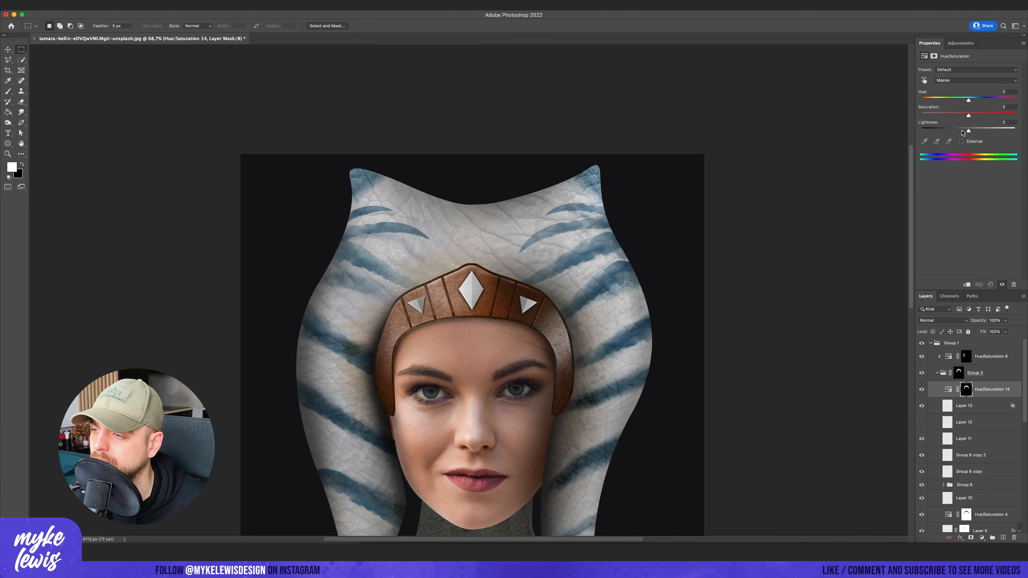
key(g)
click(970, 537)
key(x)
click(438, 310)
key(b)
- Brush black shading on Layer 6 along the headpiece beside the headband's right side with a larger brush
key(x)
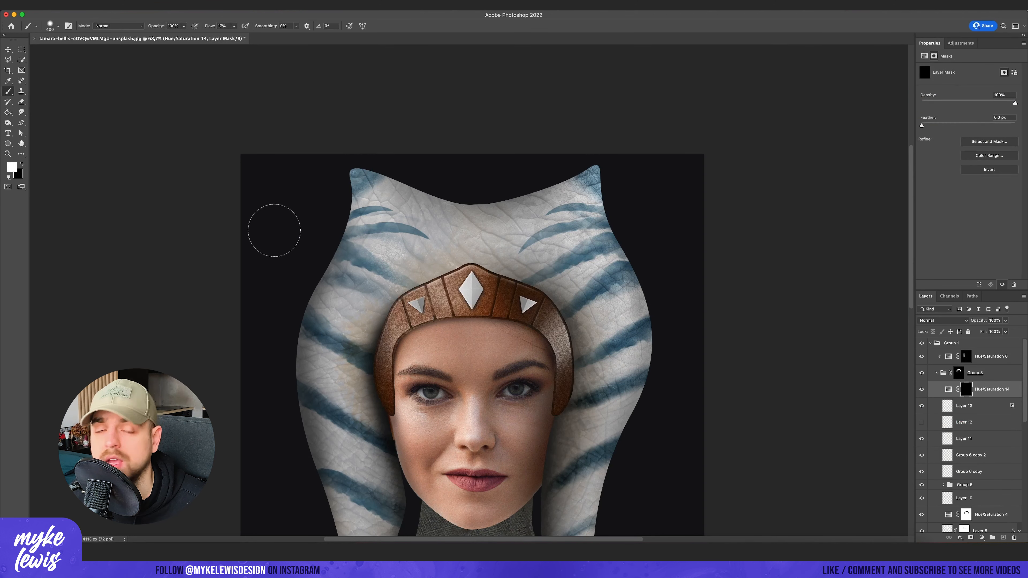
scroll(979, 425, down, 10)
click(980, 406)
key(x)
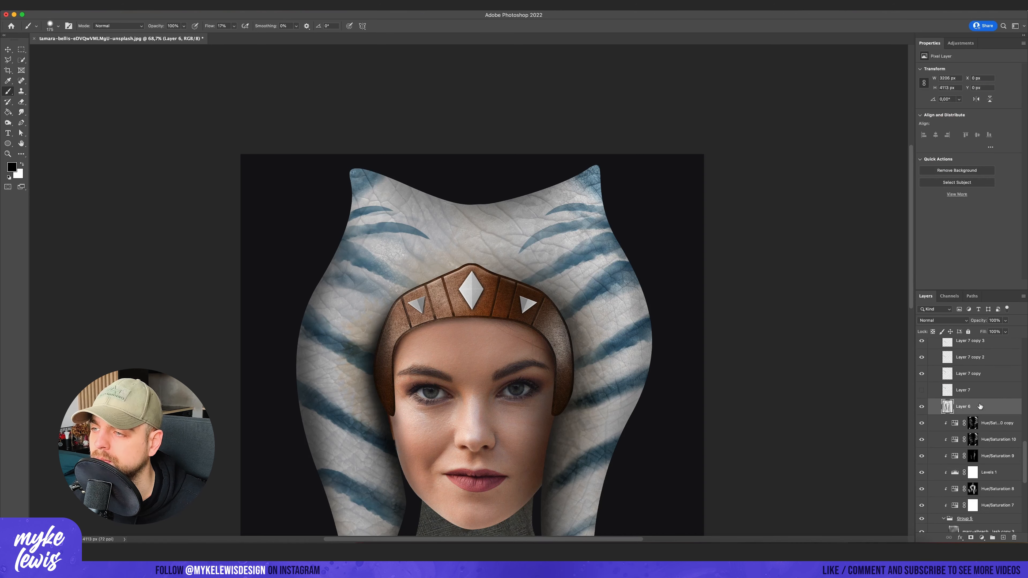
key(bracketright)
drag(560, 335, 549, 321)
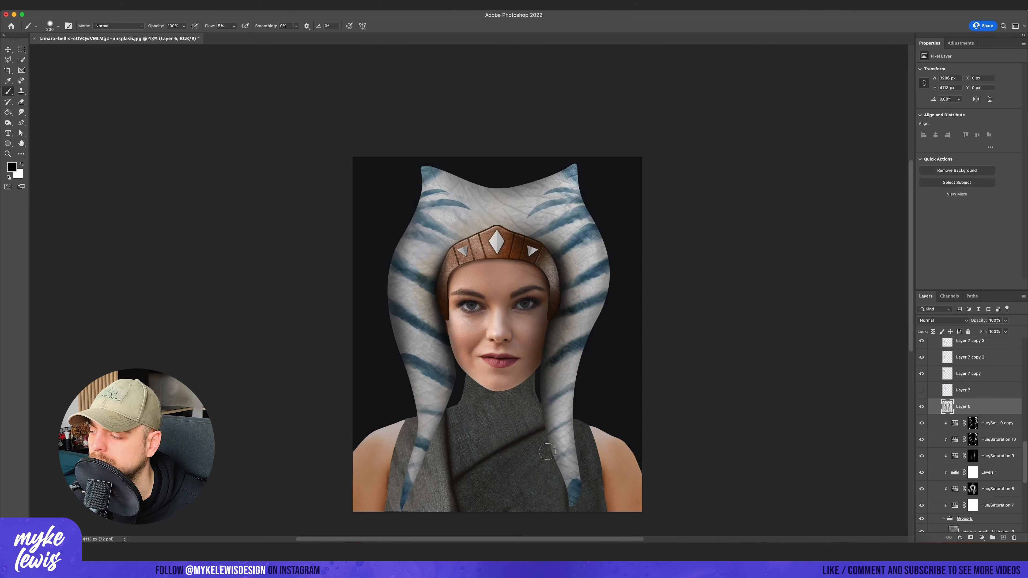
- Check the headband shading by toggling Hue/Saturation 14, and set the lightness of Hue/Saturation 4 to -9
click(922, 391)
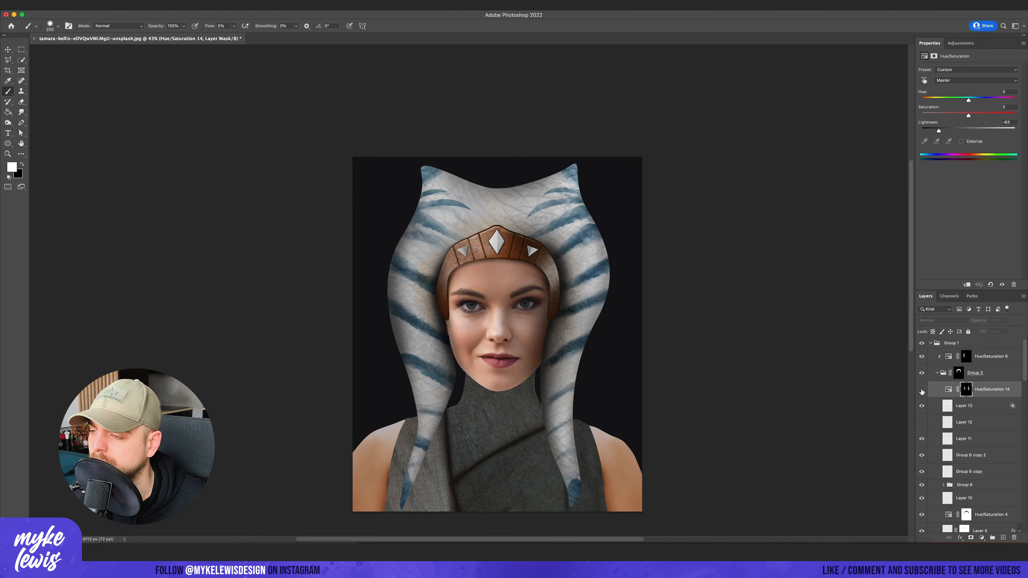
scroll(924, 452, down, 4)
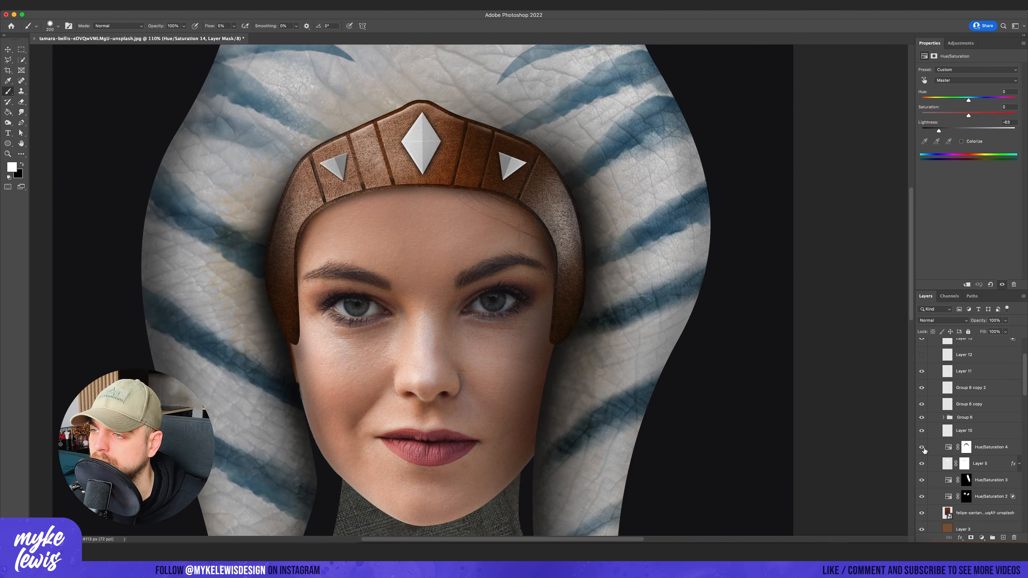
click(928, 447)
scroll(535, 344, down, 5)
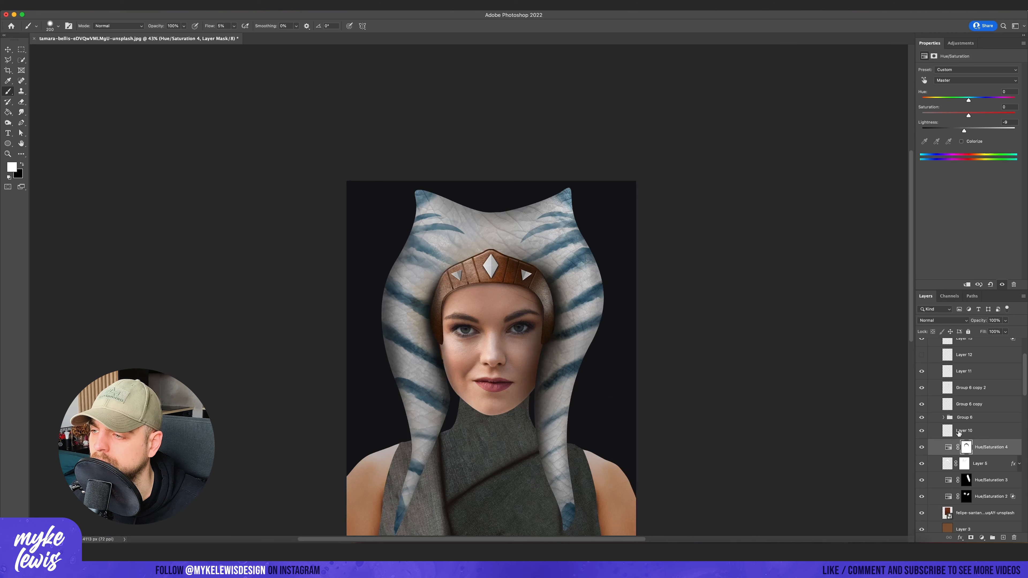
- Desaturate the headband with a new Hue/Saturation adjustment clipped to its group, at saturation -36
scroll(962, 432, up, 4)
click(990, 357)
click(960, 42)
click(932, 74)
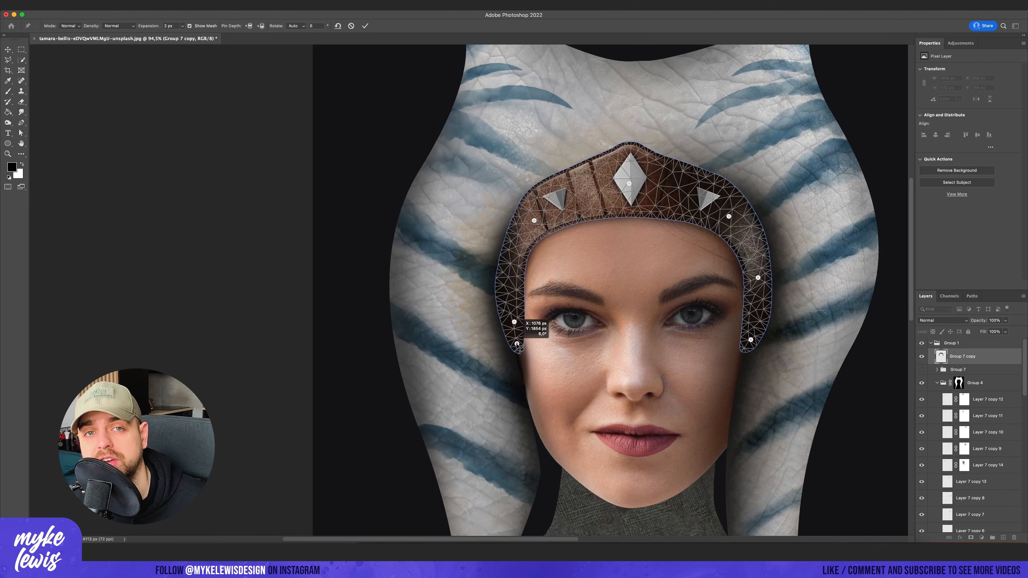
- Puppet-warp the merged headband copy so its left side fits closely against the face
scroll(526, 316, up, 4)
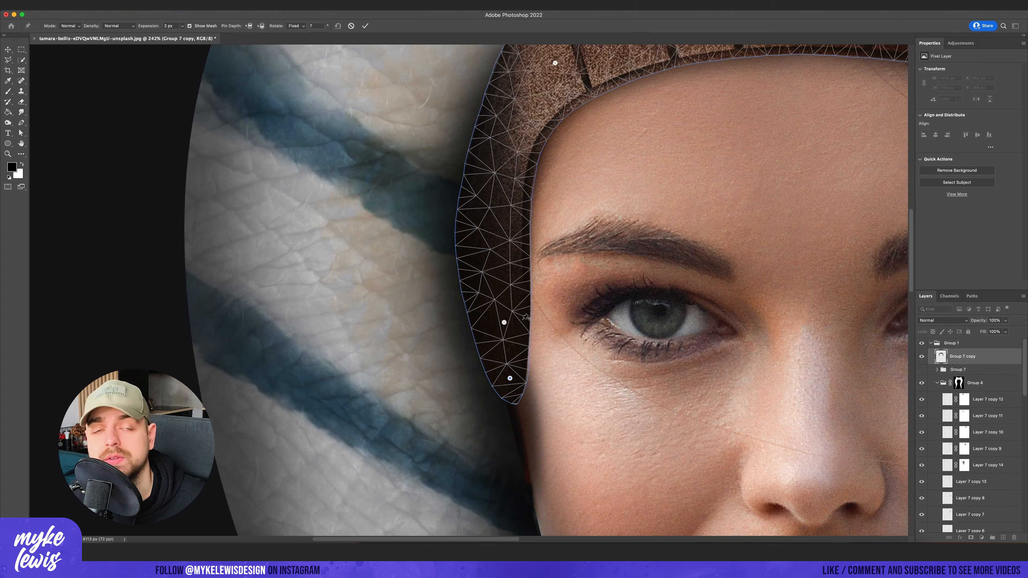
scroll(525, 317, down, 5)
key(Return)
scroll(486, 320, down, 2)
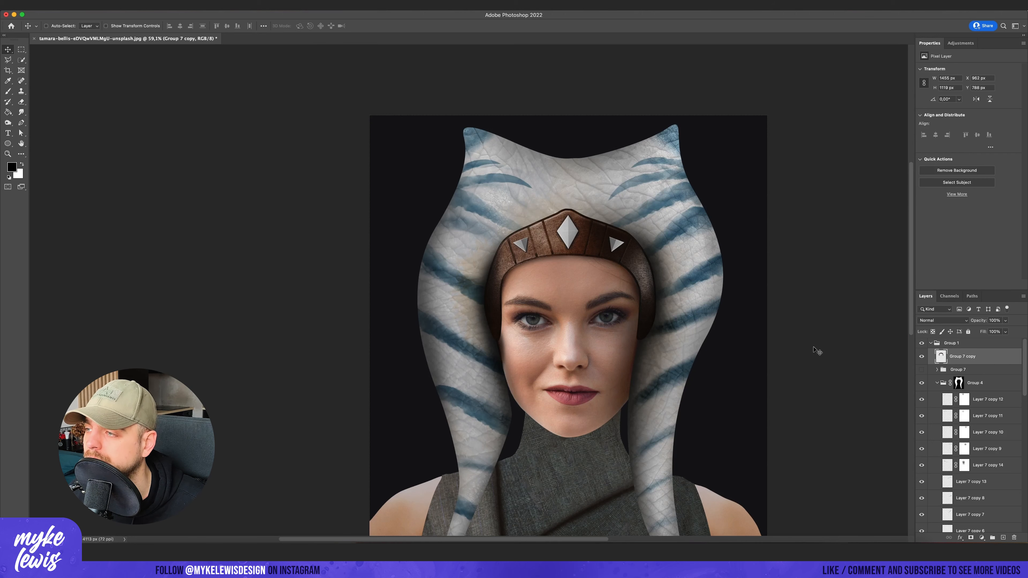
- Load the headpiece mask as a selection and add a darkening Hue/Saturation adjustment from it inside the clothing group, Group 2
scroll(814, 348, down, 2)
click(937, 382)
super+click(958, 383)
click(977, 399)
click(974, 415)
click(936, 416)
click(988, 432)
drag(969, 128, 947, 131)
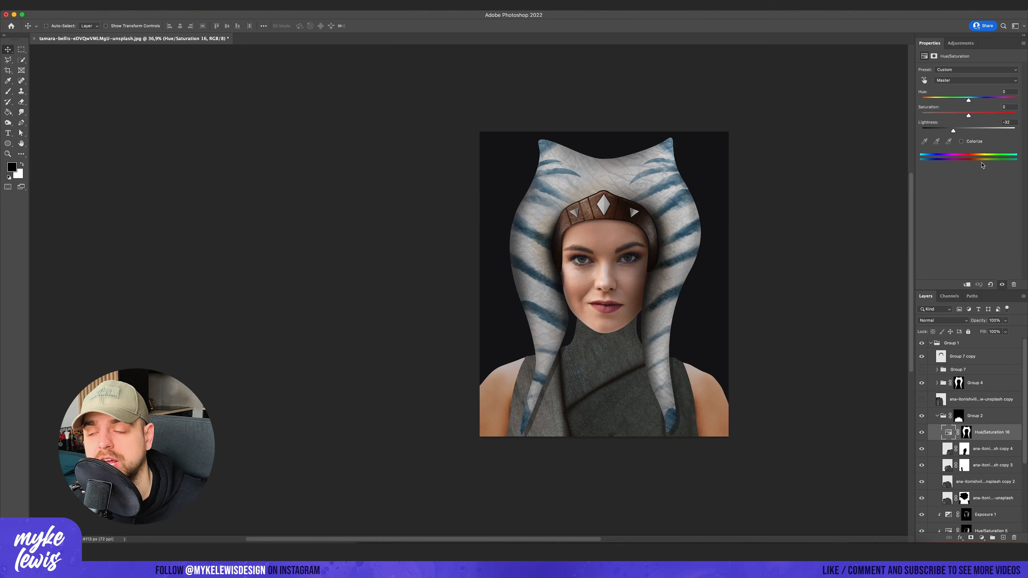
super+click(966, 432)
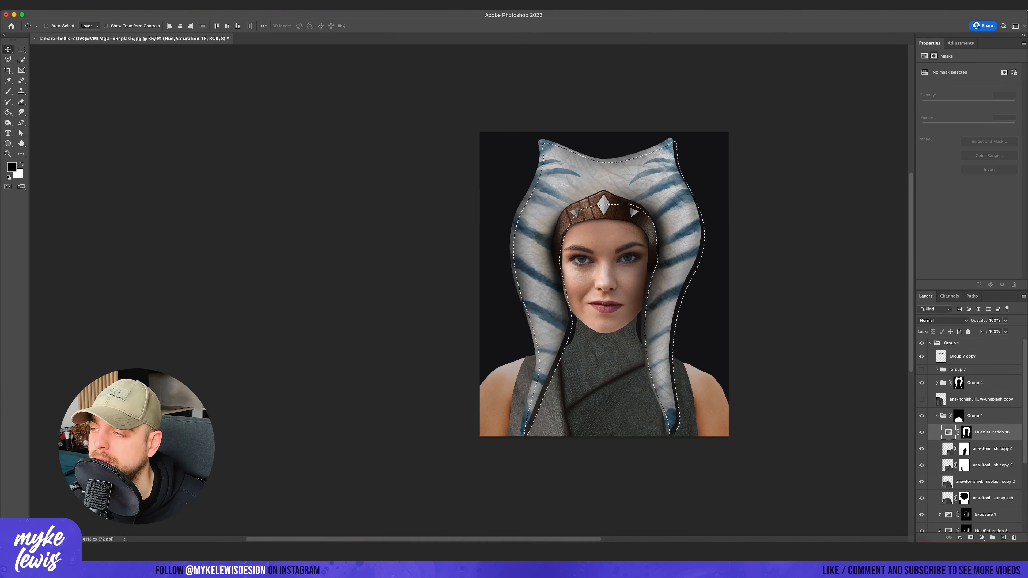
- Apply a 70.7 px Gaussian Blur to the mask of Hue/Saturation 16
click(181, 5)
click(966, 431)
click(181, 6)
mouse_move(210, 108)
click(320, 138)
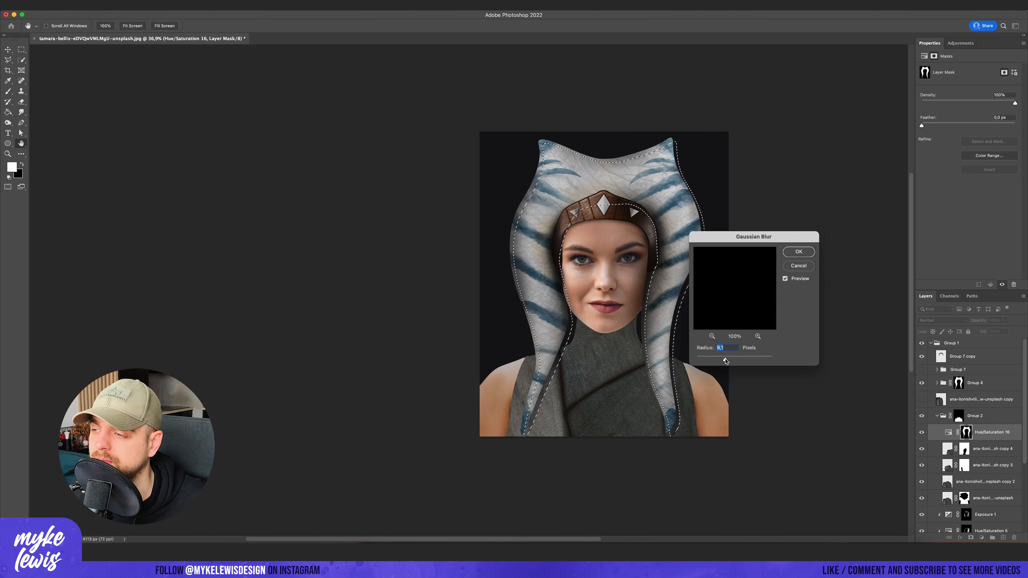
click(796, 252)
- Apply a 34.8 px Gaussian Blur to the mask of Hue/Saturation 16 and clear the selection
scroll(526, 284, up, 2)
click(181, 6)
click(319, 138)
drag(741, 359, 735, 361)
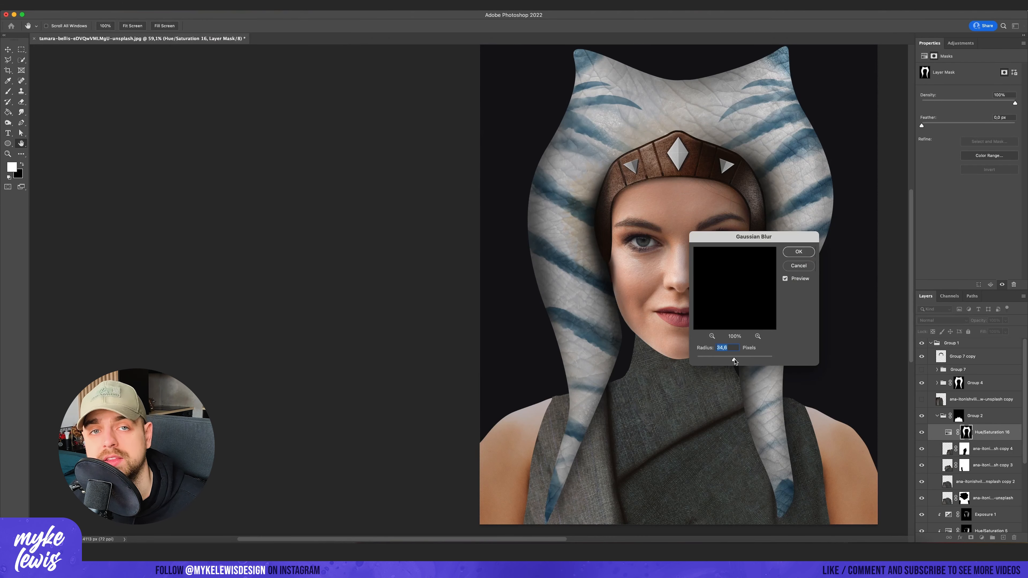
click(798, 251)
key(m)
scroll(648, 372, down, 2)
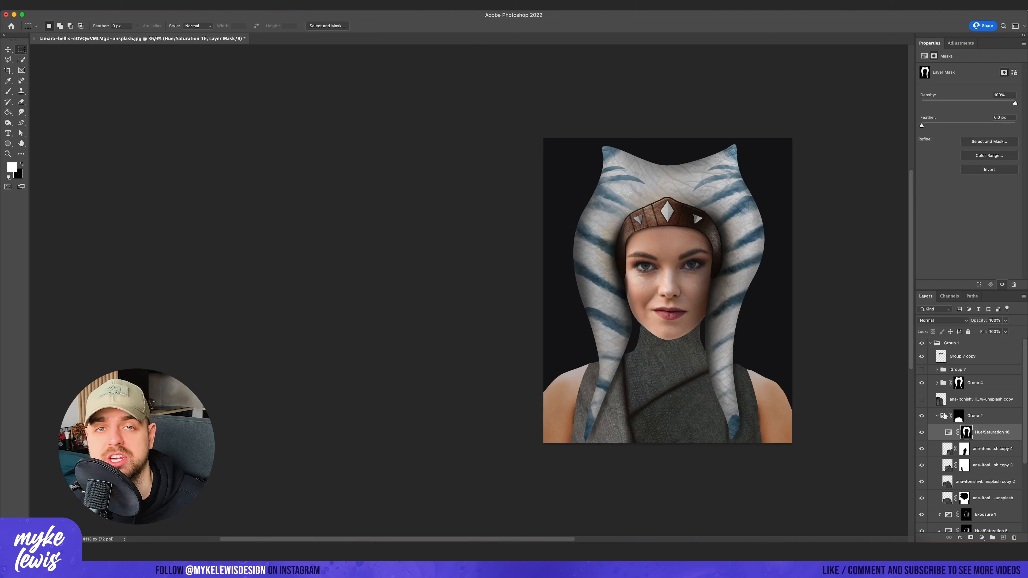
- Compare the portrait with the headpiece group, Group 4, hidden and shown
scroll(958, 437, down, 5)
scroll(958, 440, up, 5)
click(922, 382)
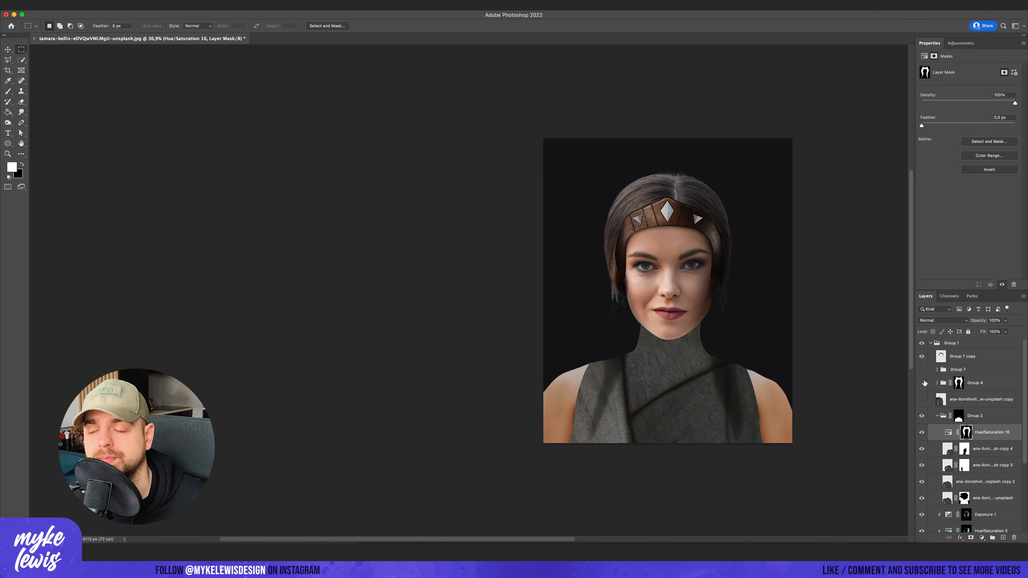
click(922, 382)
- Expand Group 4, select Layer 6 and ready a smaller brush for painting on it
click(973, 384)
click(936, 382)
click(963, 511)
key(b)
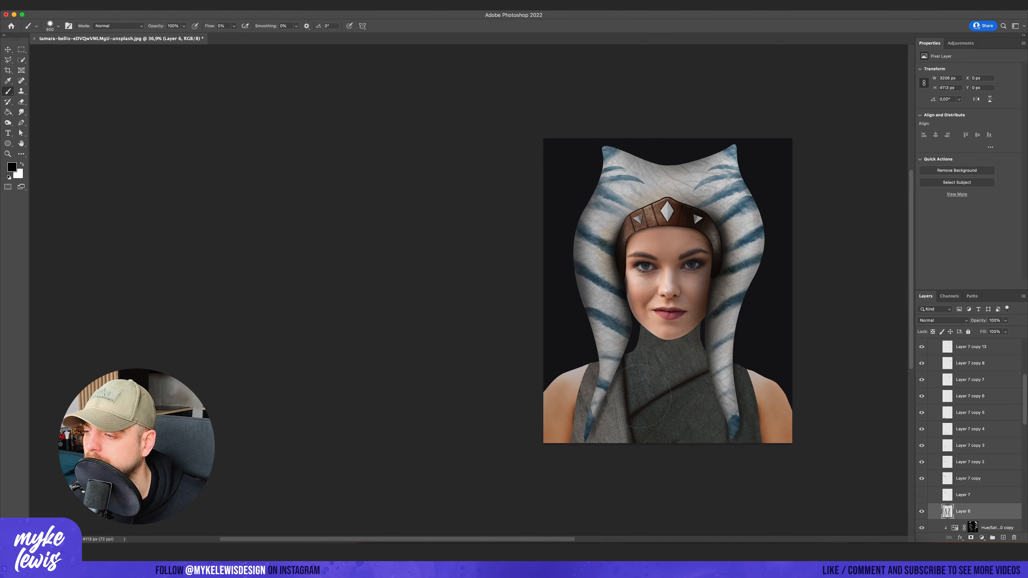
key(bracketleft)
key(bracketleft)
key(bracketleft)
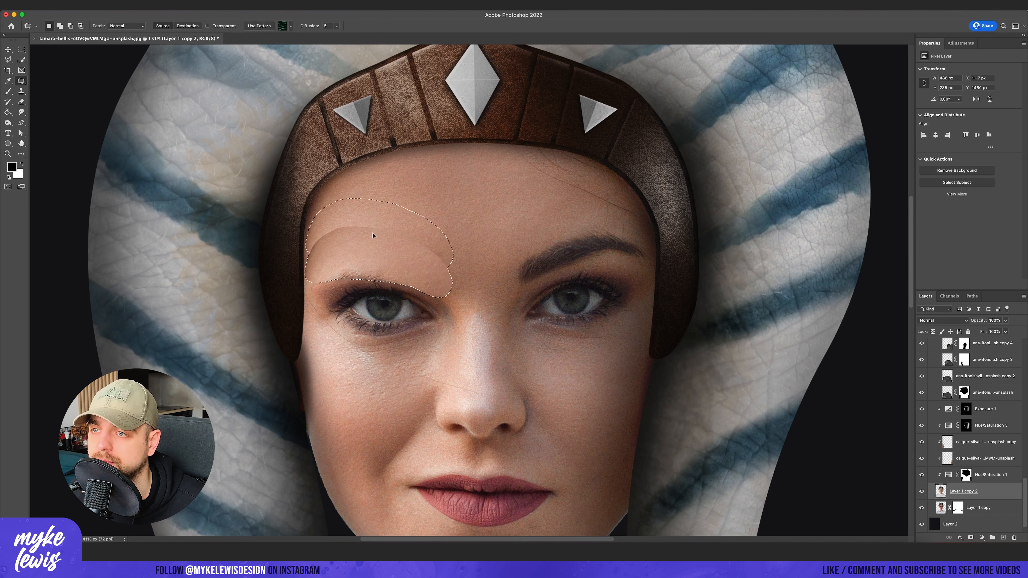
- Remove both eyebrows on Layer 1 copy 2 by patching them with clean forehead skin
key(m)
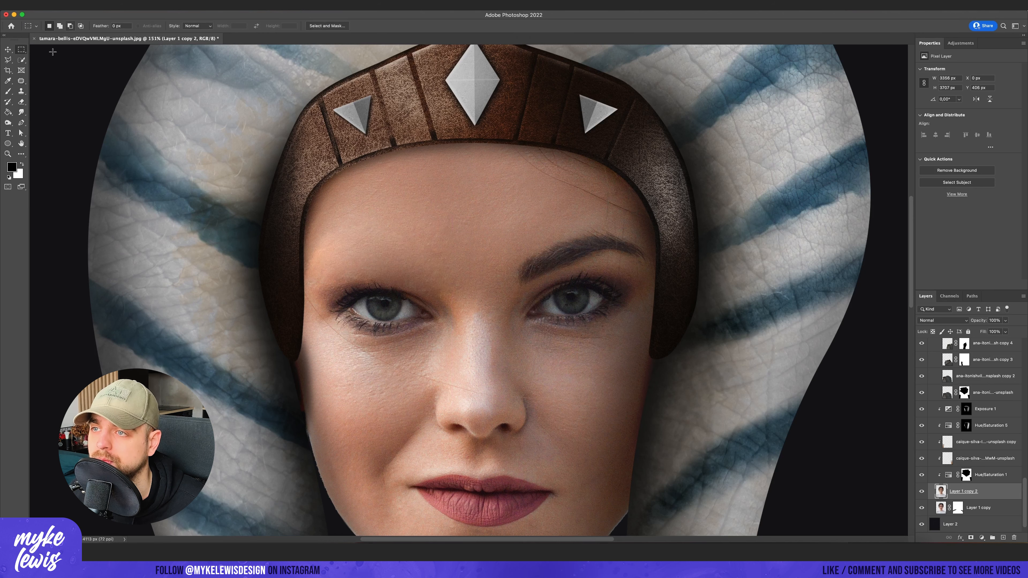
drag(575, 248, 574, 213)
key(super+d)
key(m)
scroll(599, 281, down, 10)
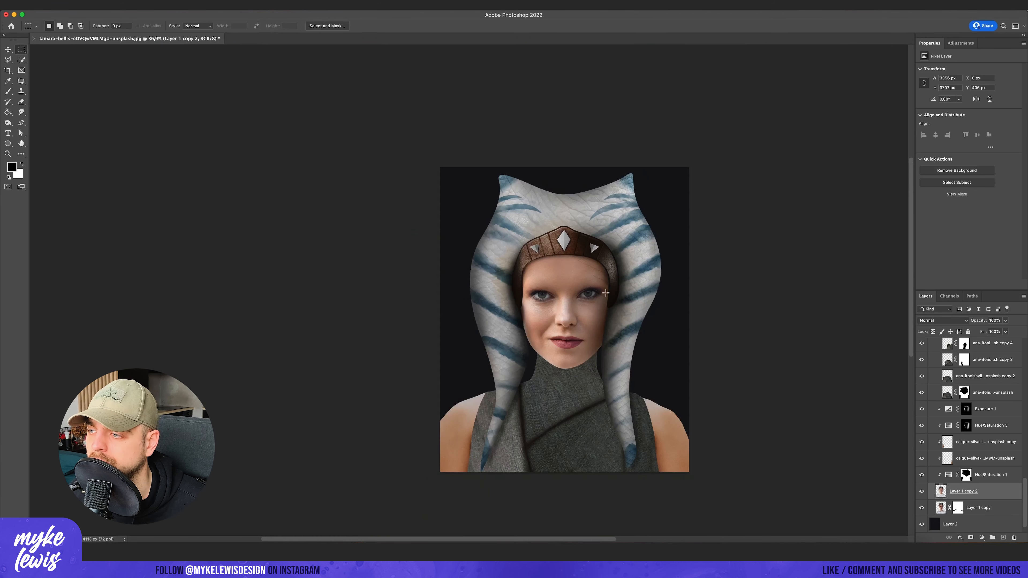
- Restrict the lightening Hue/Saturation 17 adjustment to angular face markings traced over the left half of the face
scroll(599, 280, up, 7)
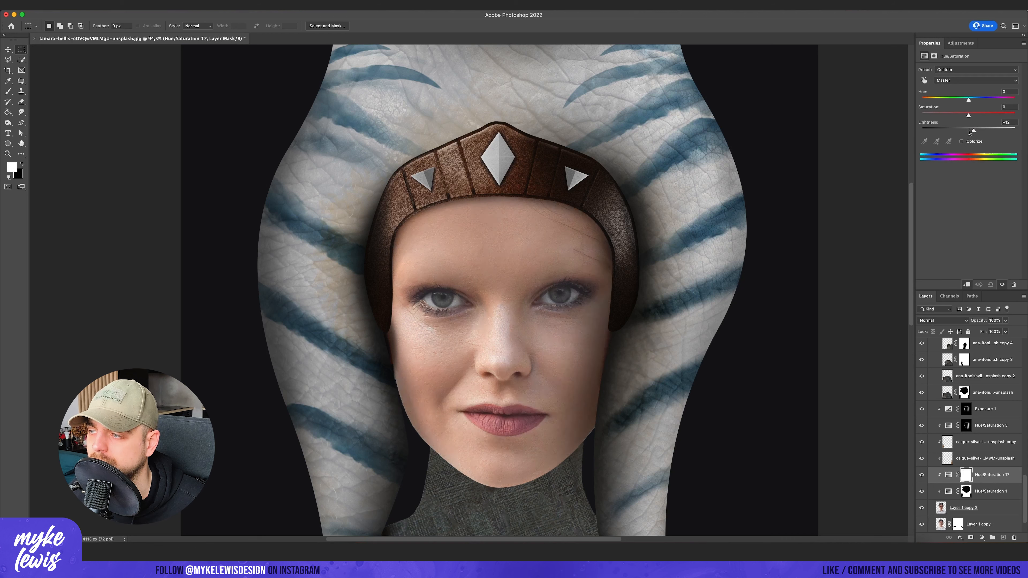
click(149, 125)
key(p)
scroll(538, 242, up, 4)
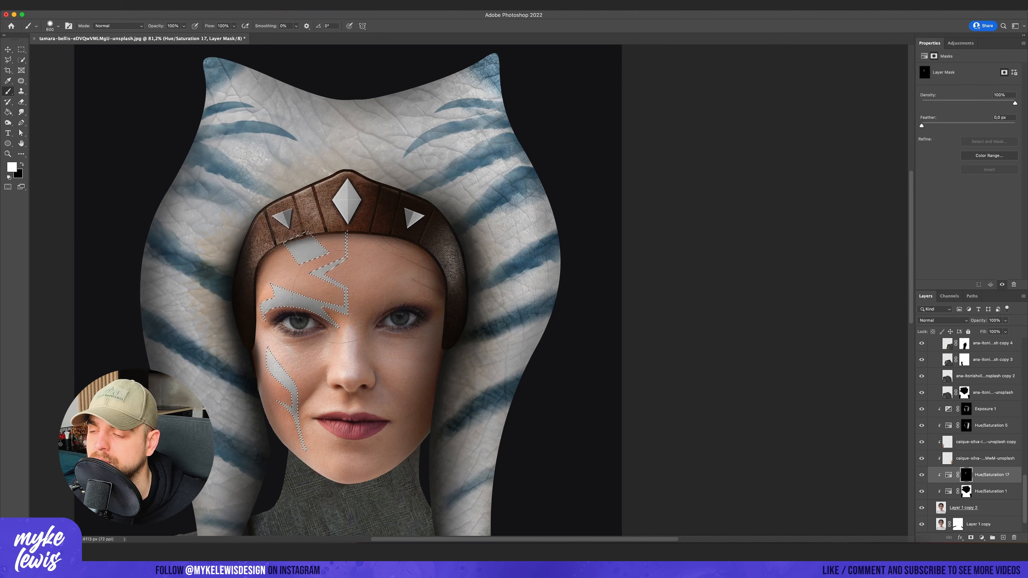
- Transform the marking selection to a width of -92.63% so it mirrors onto the right half of the face
click(157, 5)
click(175, 161)
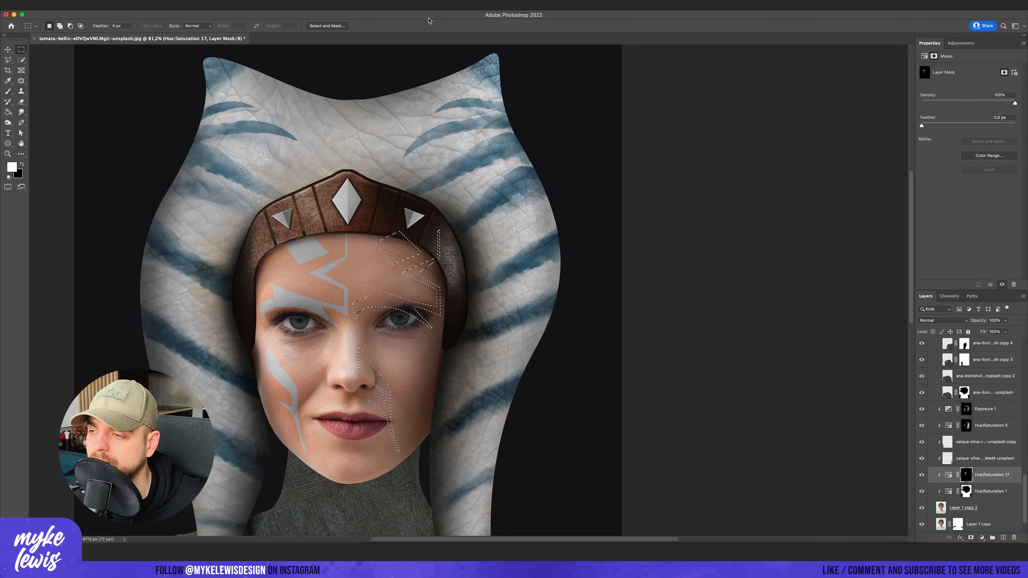
drag(352, 340, 520, 337)
drag(497, 304, 410, 302)
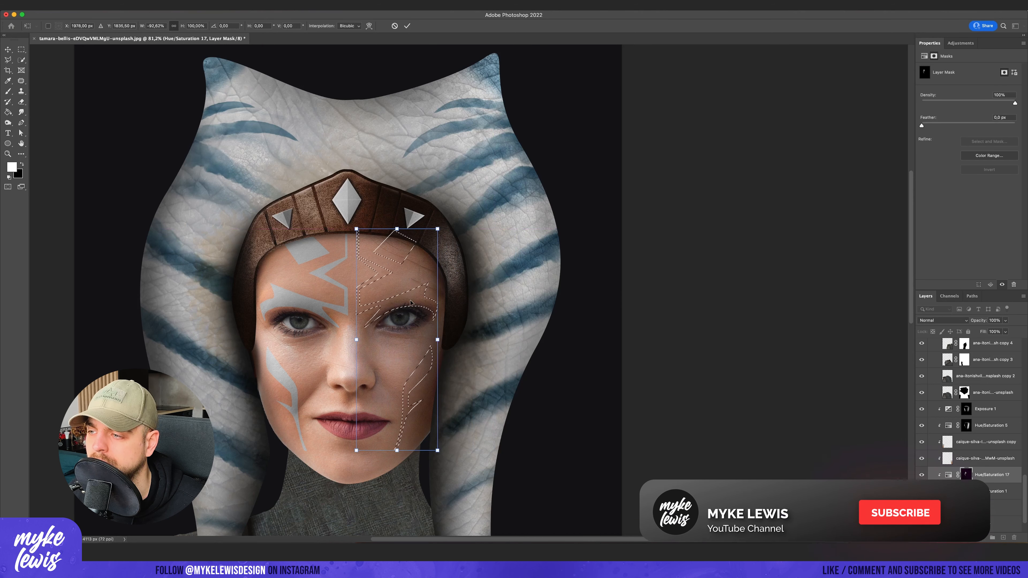
key(Return)
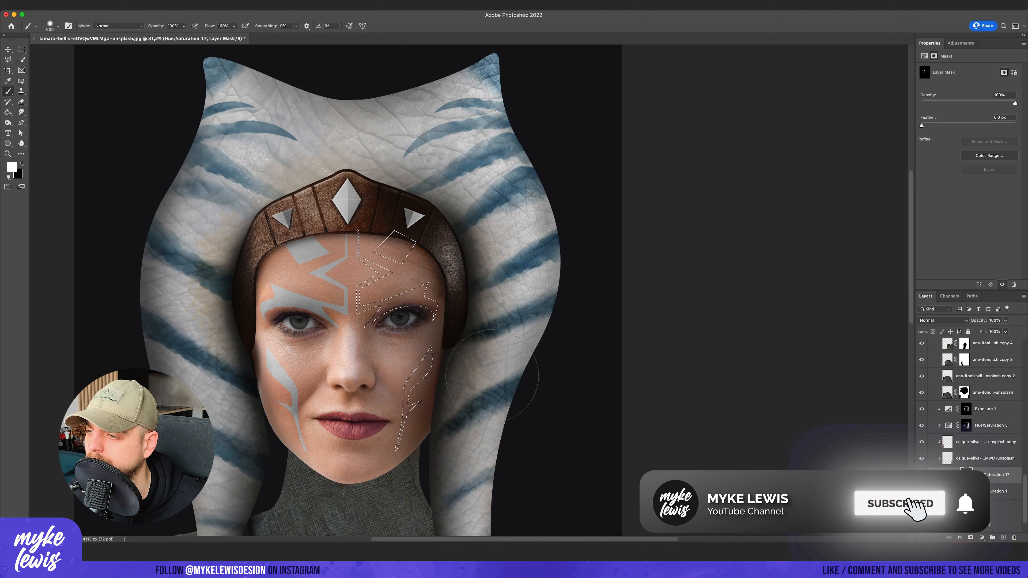
- Paint the mirrored markings white on the mask of Hue/Saturation 17 and clear the selection
key(b)
mouse_move(372, 280)
mouse_down()
mouse_move(417, 380)
mouse_move(400, 444)
mouse_up()
key(m)
key(super+d)
scroll(644, 268, down, 5)
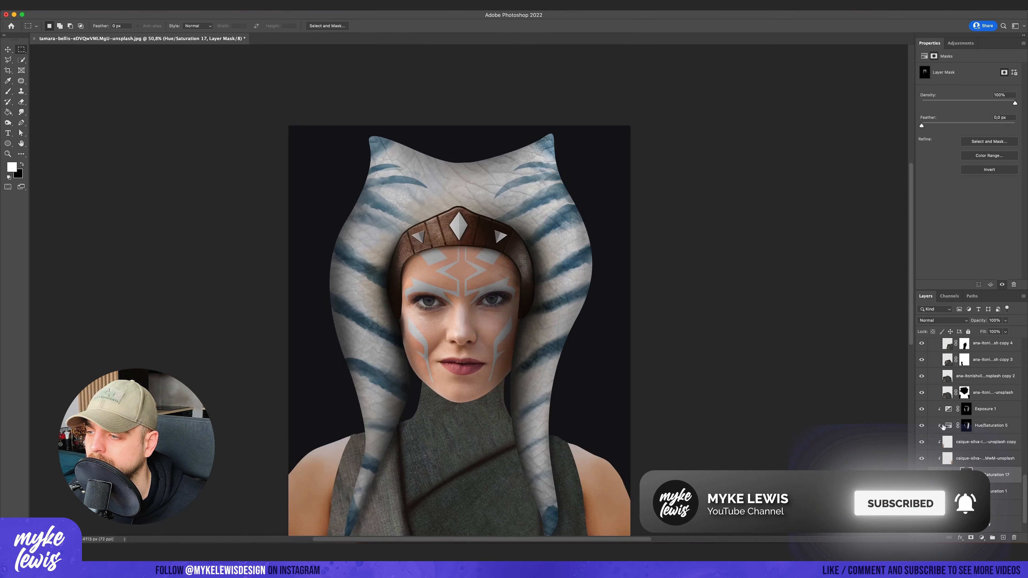
- Raise the lightness of Hue/Saturation 17 to +36 and duplicate it, blending the copy in Overlay mode
click(948, 474)
drag(968, 131, 985, 132)
key(ctrl+j)
key(x)
click(942, 320)
click(947, 425)
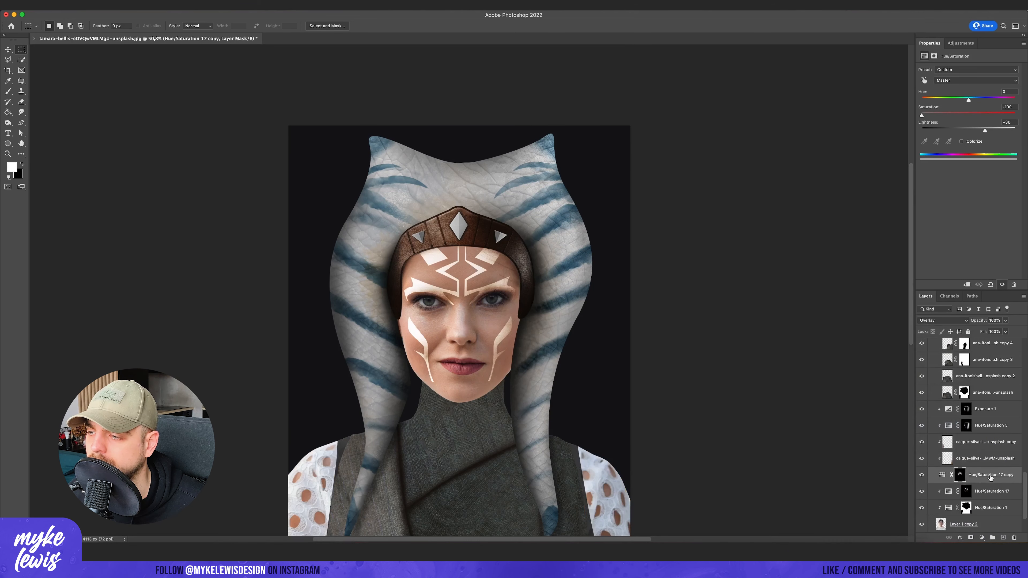
- Place a Darken-blended copy of the fabric across the chest as an extra fold and select its mask for brushing
click(951, 321)
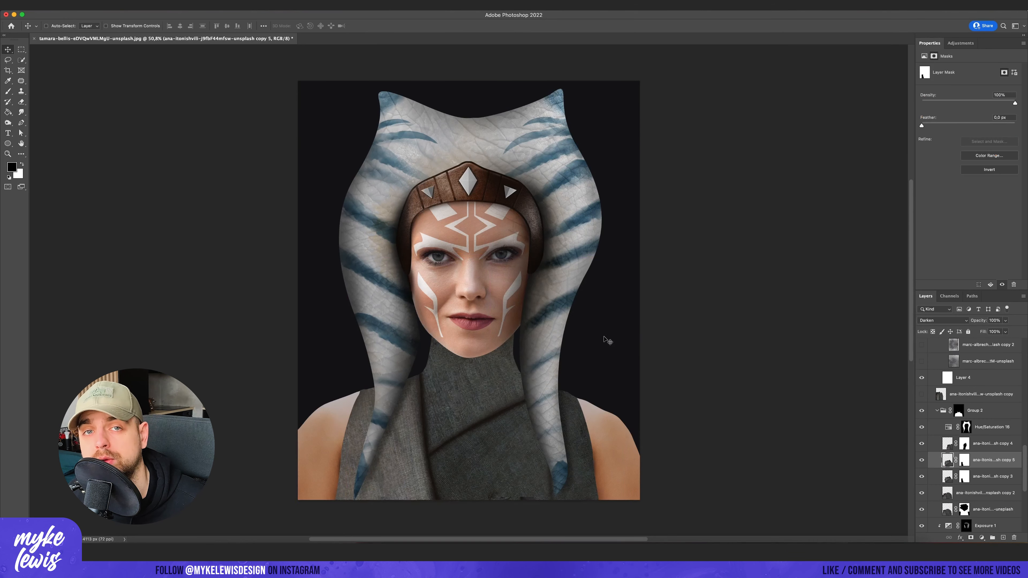
mouse_move(606, 339)
mouse_down()
mouse_move(516, 298)
mouse_move(375, 286)
mouse_up()
key(Return)
click(964, 459)
key(b)
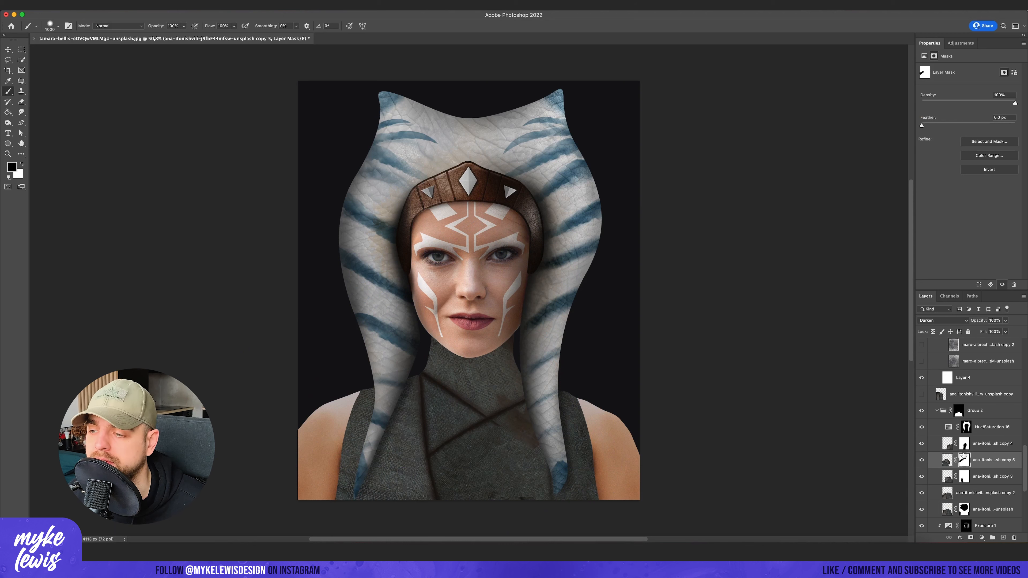
- Fill the extra fabric fold's mask with black, brush parts of the fold back in and lower its opacity to 54%
key(g)
key(x)
click(537, 393)
key(ctrl+i)
key(b)
drag(1005, 320, 992, 334)
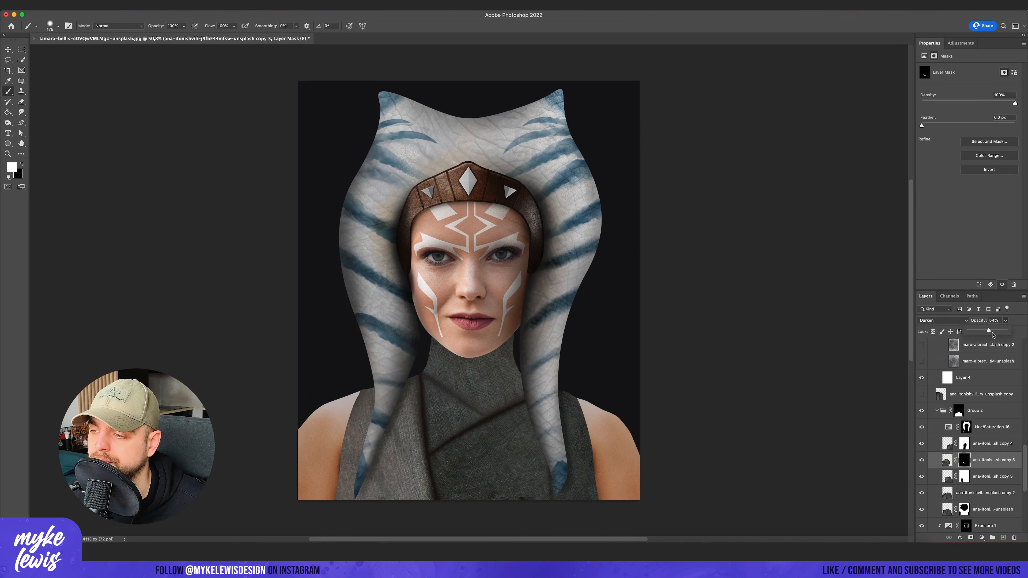
- Add a Hue/Saturation adjustment above Hue/Saturation 16 with lightness -57 and fill its mask with black
click(990, 427)
click(981, 538)
click(993, 441)
drag(968, 131, 941, 131)
key(g)
key(x)
click(526, 364)
key(b)
key(x)
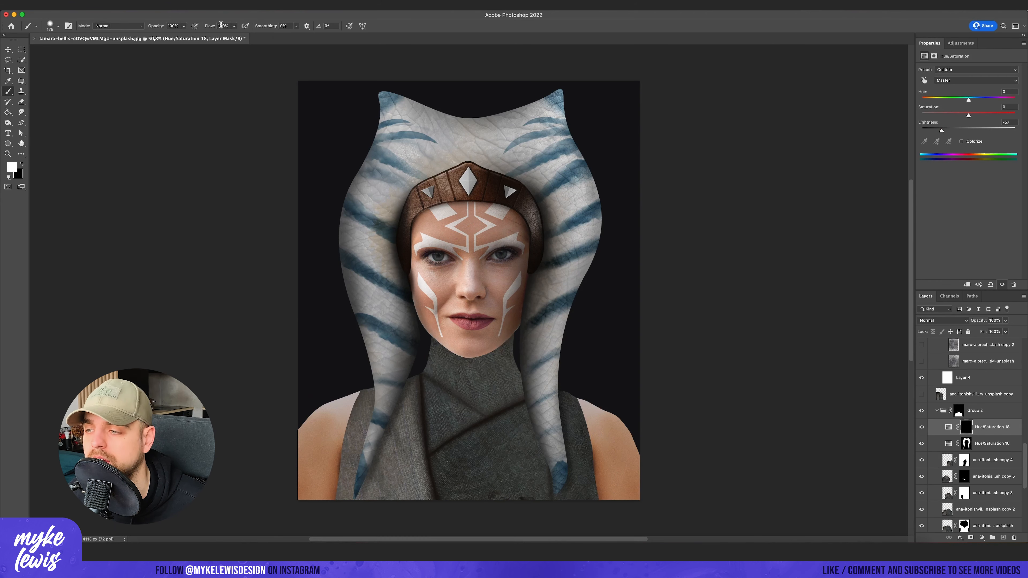
- Brush shadows around the collar and along the chest folds on the new adjustment's mask at 10% flow
key(bracketleft)
mouse_move(433, 343)
mouse_down()
mouse_move(534, 313)
mouse_move(525, 392)
mouse_up()
drag(472, 424, 430, 448)
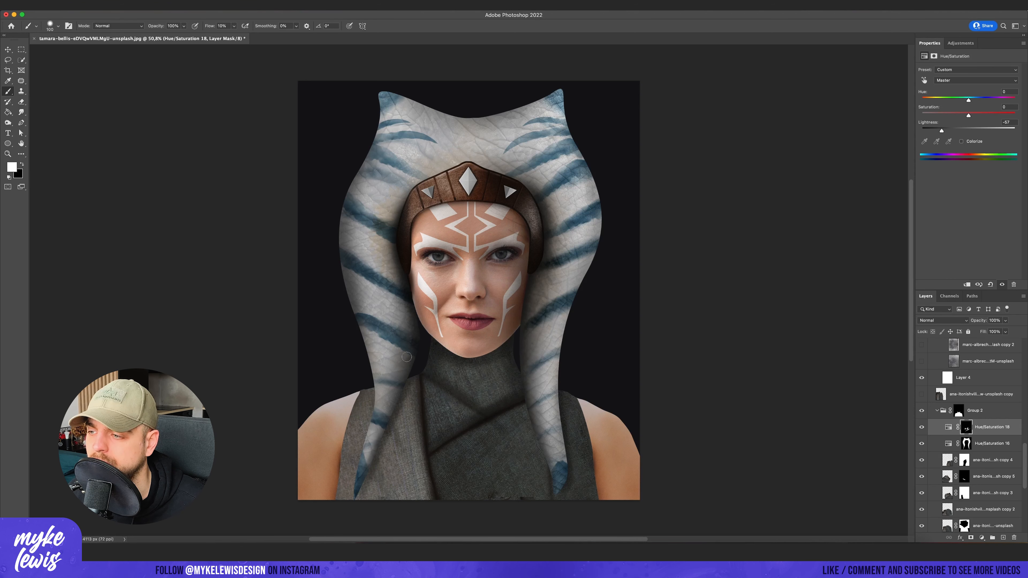
- Shade the left edge of the top and the neck area under the chin with a larger brush
key(x)
key(bracketright)
key(bracketright)
key(bracketright)
key(bracketright)
key(bracketright)
drag(358, 391, 343, 511)
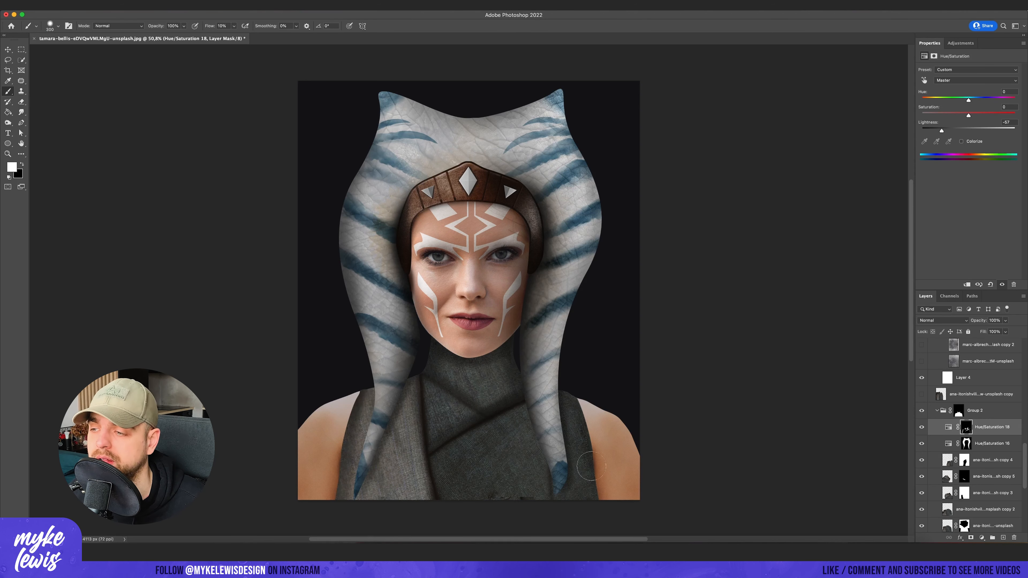
key(bracketright)
key(bracketright)
drag(448, 347, 501, 349)
- Add a Hue/Saturation adjustment clipped to Hue/Saturation 18
click(960, 44)
click(933, 72)
click(966, 285)
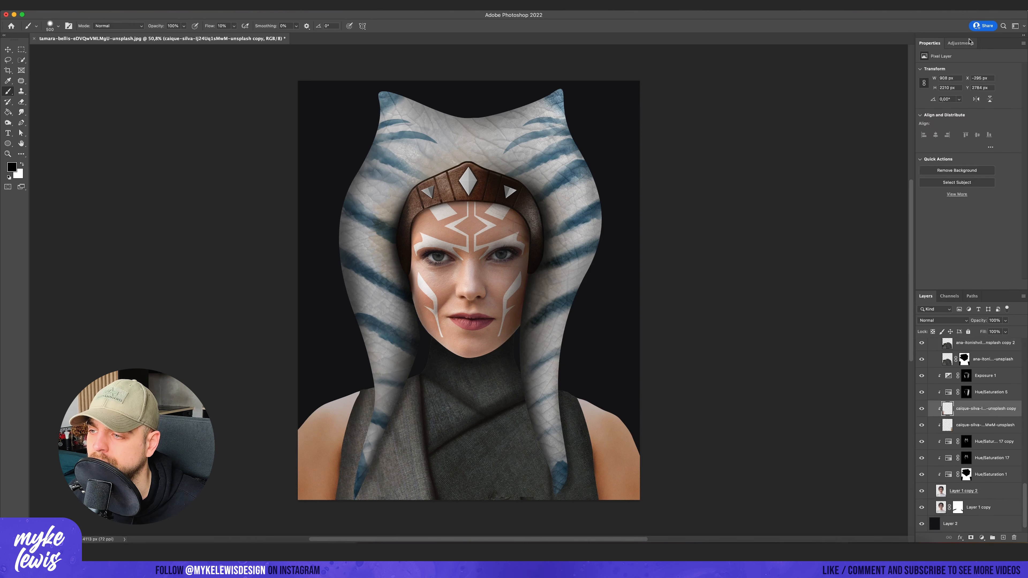
- Add a clipped Hue/Saturation adjustment below Hue/Saturation 5 with lightness -46 and invert its mask
click(960, 43)
click(986, 424)
click(934, 72)
drag(968, 131, 941, 130)
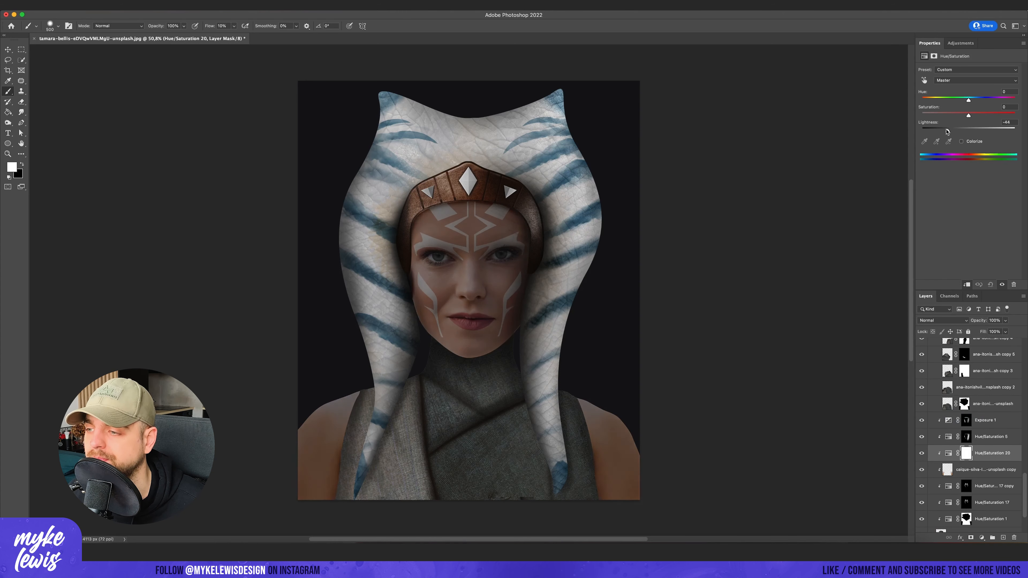
key(super+i)
- Brush the skin darkening onto the lower outer arms on both sides of the portrait
key(bracketleft)
key(bracketleft)
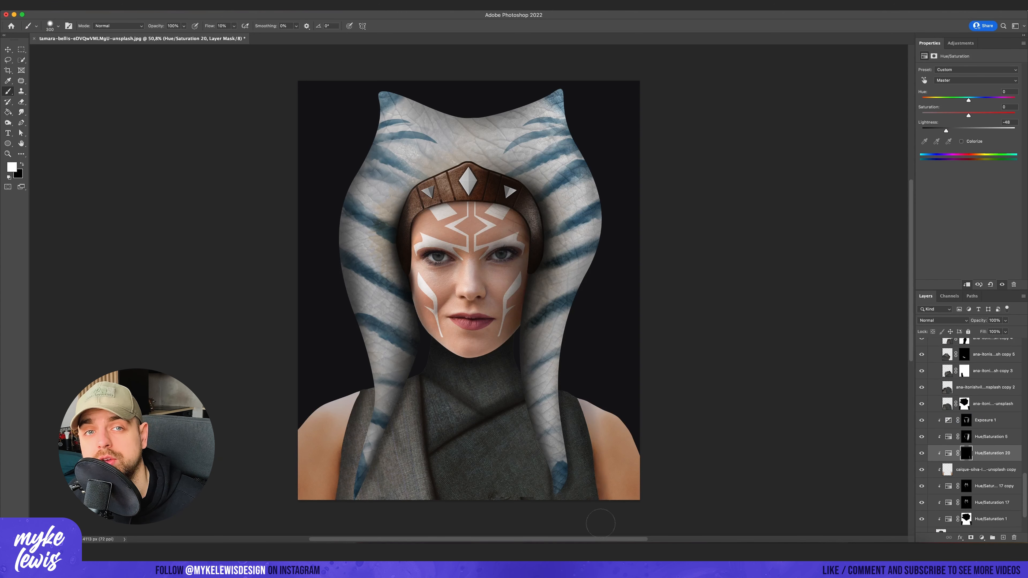
drag(604, 500, 603, 460)
drag(339, 499, 336, 393)
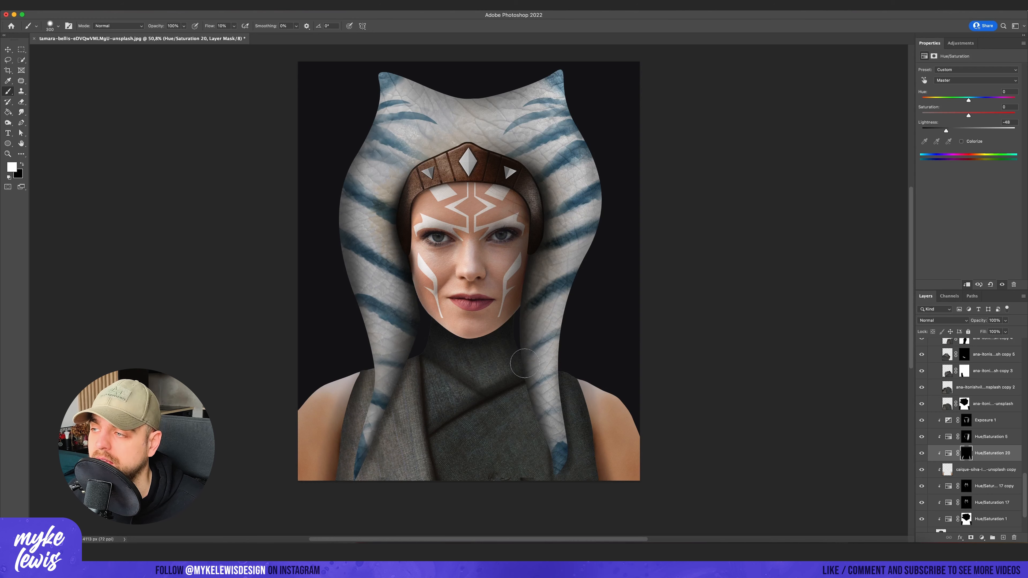
- Colorize the skin with a Hue/Saturation adjustment at hue 23 and saturation 40, masking out the eyes and lips at 40% flow
mouse_move(968, 115)
mouse_down()
mouse_move(984, 116)
mouse_move(929, 99)
mouse_up()
click(961, 141)
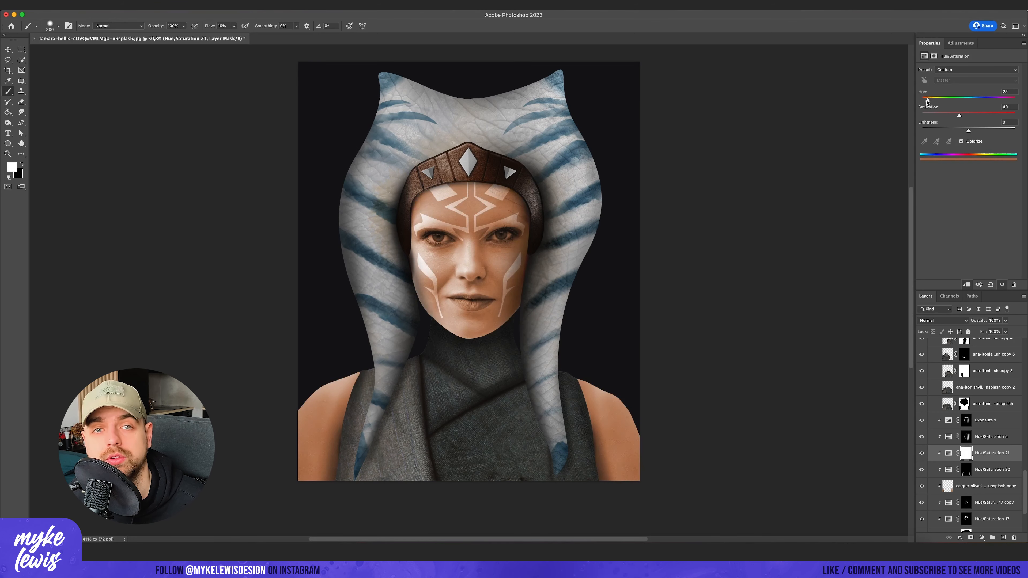
key(bracketleft)
scroll(443, 237, up, 10)
key(shift+4)
key(bracketleft)
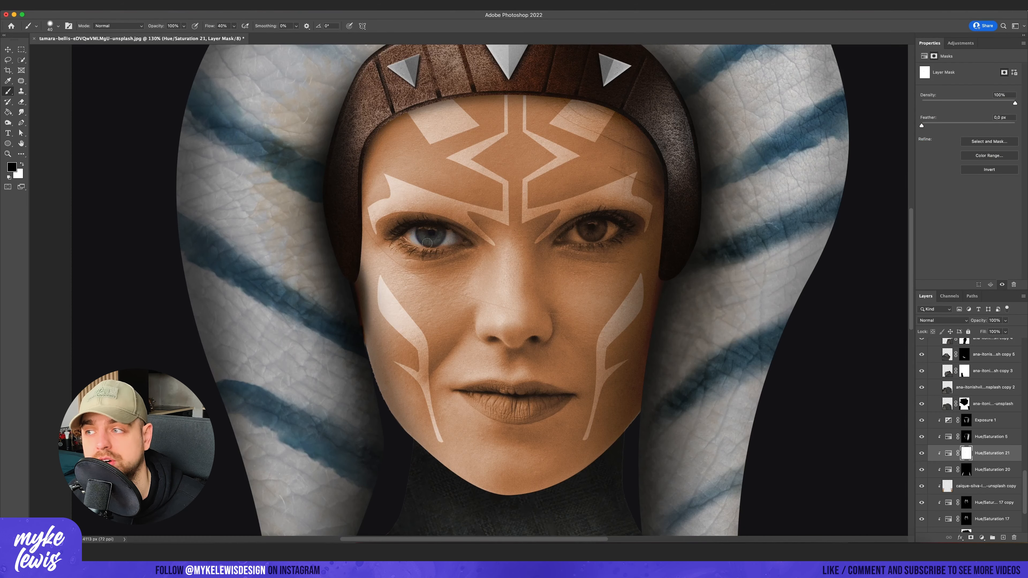
scroll(472, 238, down, 5)
key(bracketright)
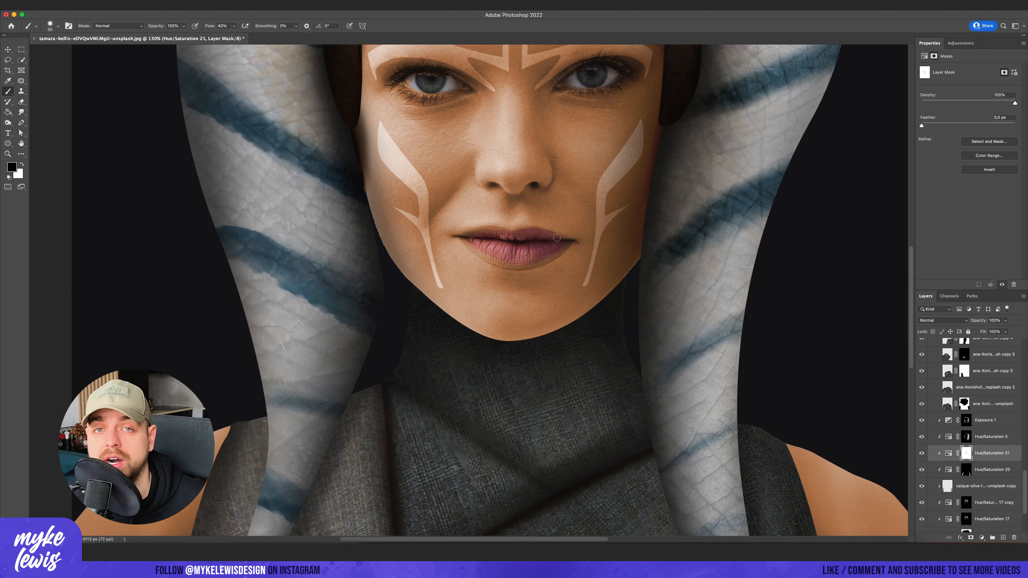
scroll(512, 236, down, 10)
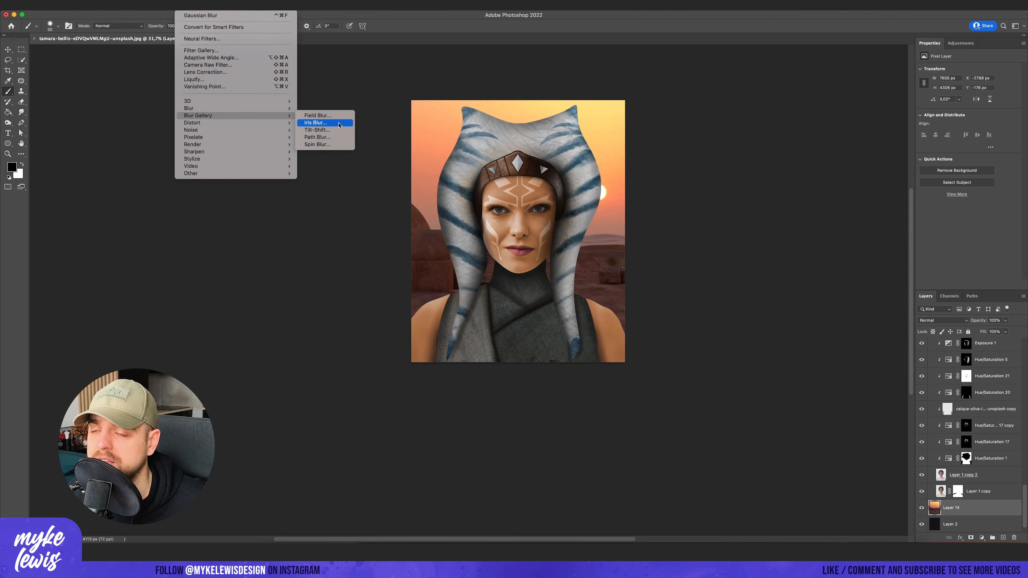
- Apply a 15 px Field Blur to the sunset background, Layer 14, and hide the darkening Hue/Saturation 22 above it
click(325, 121)
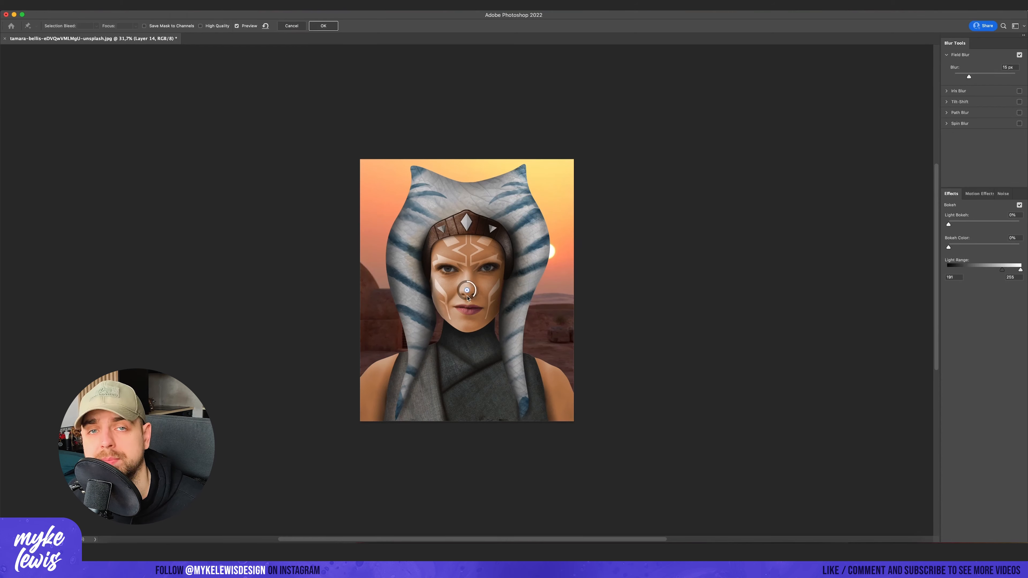
click(331, 25)
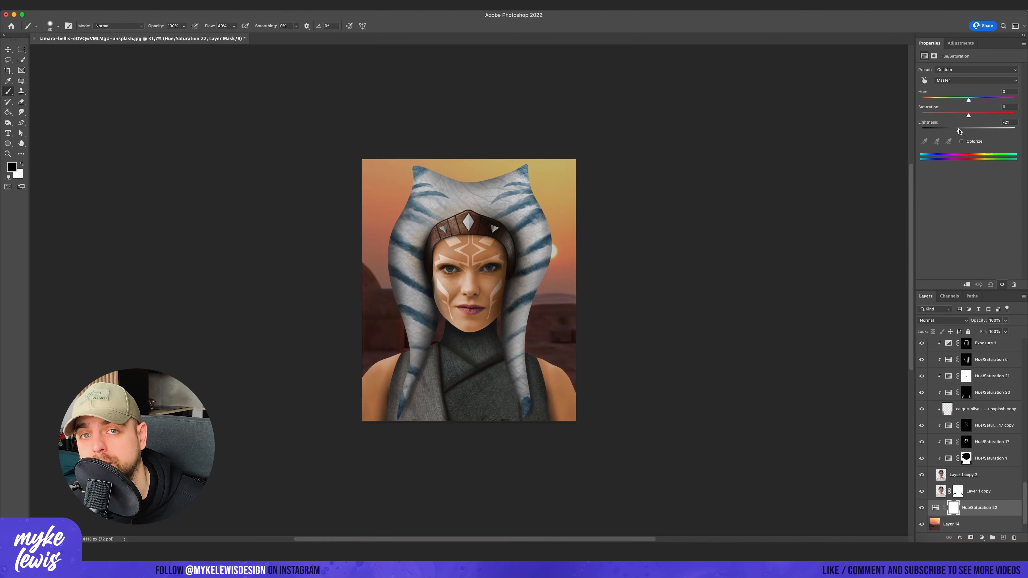
click(921, 508)
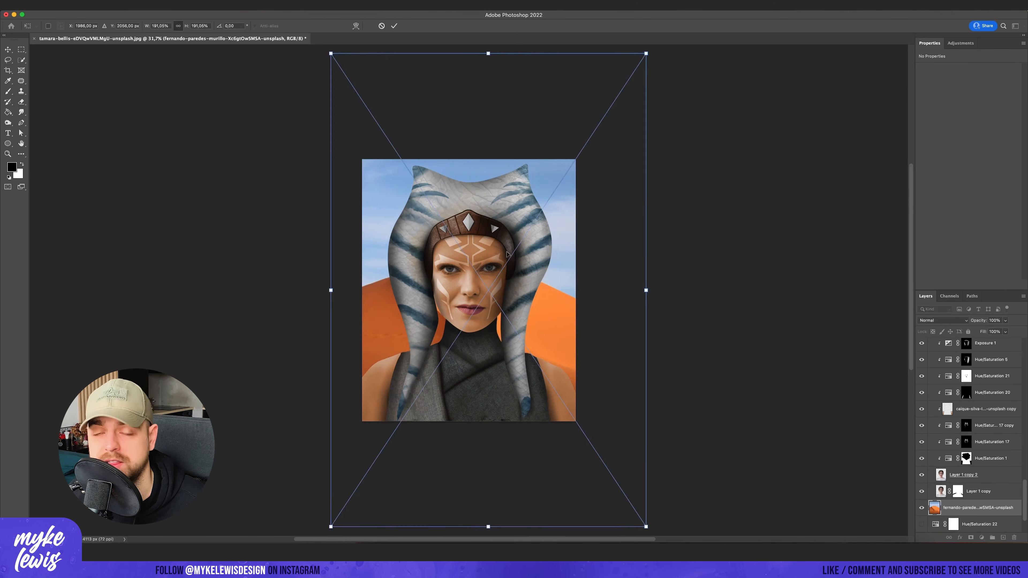
- Try an orange dune photo as the background, replacing it with a landscape-format desert photo scaled to cover the canvas
key(Return)
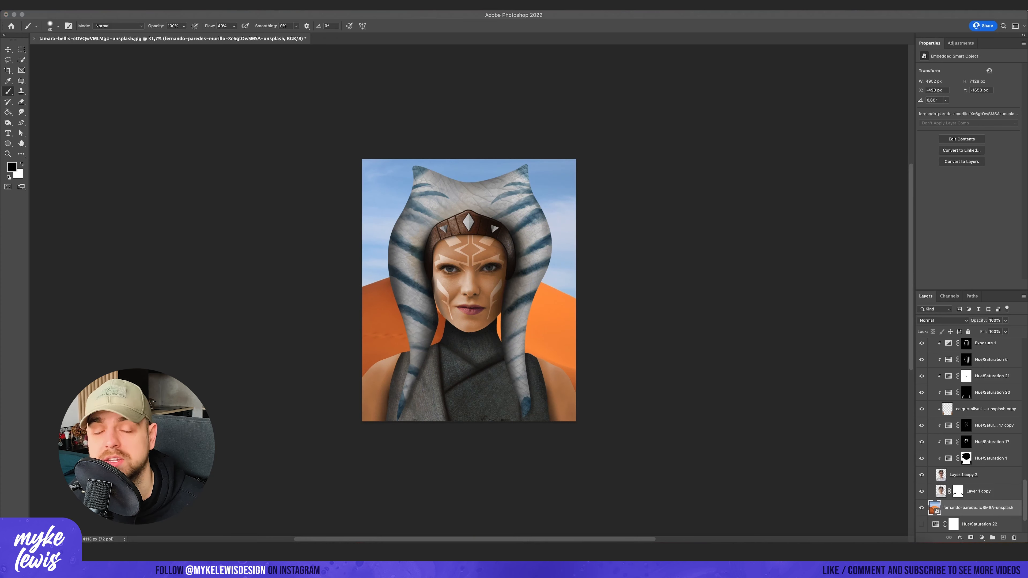
drag(557, 349, 674, 428)
drag(457, 298, 533, 298)
key(Return)
drag(983, 508, 983, 340)
key(v)
mouse_move(513, 317)
mouse_down()
mouse_move(445, 317)
mouse_move(463, 371)
mouse_move(465, 291)
mouse_up()
- Rasterize the desert photo and clear a lassoed area of it with Content-Aware Fill
right_click(975, 346)
click(942, 301)
click(7, 60)
click(75, 4)
click(105, 143)
click(1007, 529)
key(m)
key(super+d)
- Move the desert photo behind the portrait, below Hue/Saturation 22, and compare that adjustment on and off
drag(983, 347, 983, 486)
click(954, 458)
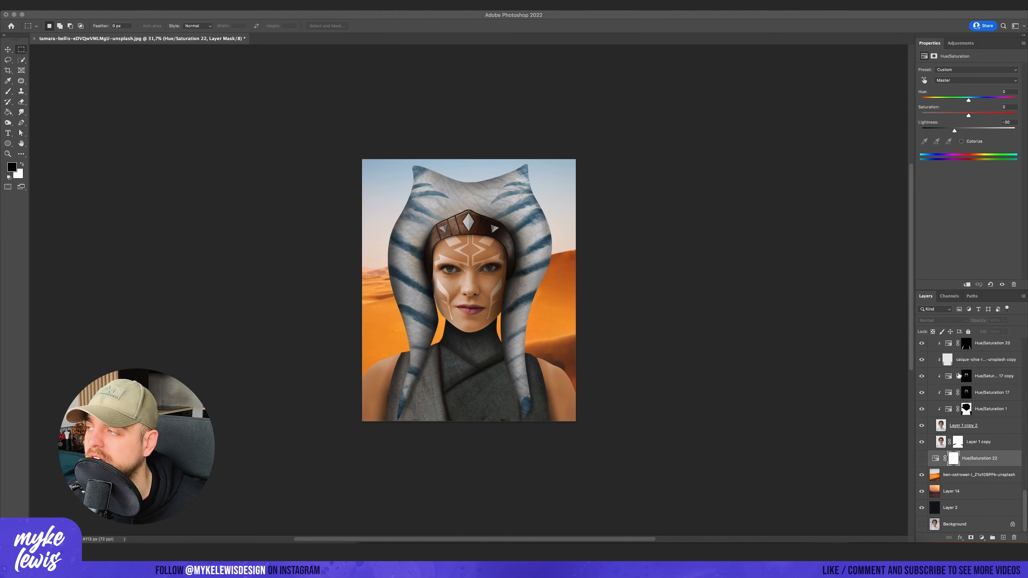
click(921, 458)
click(921, 458)
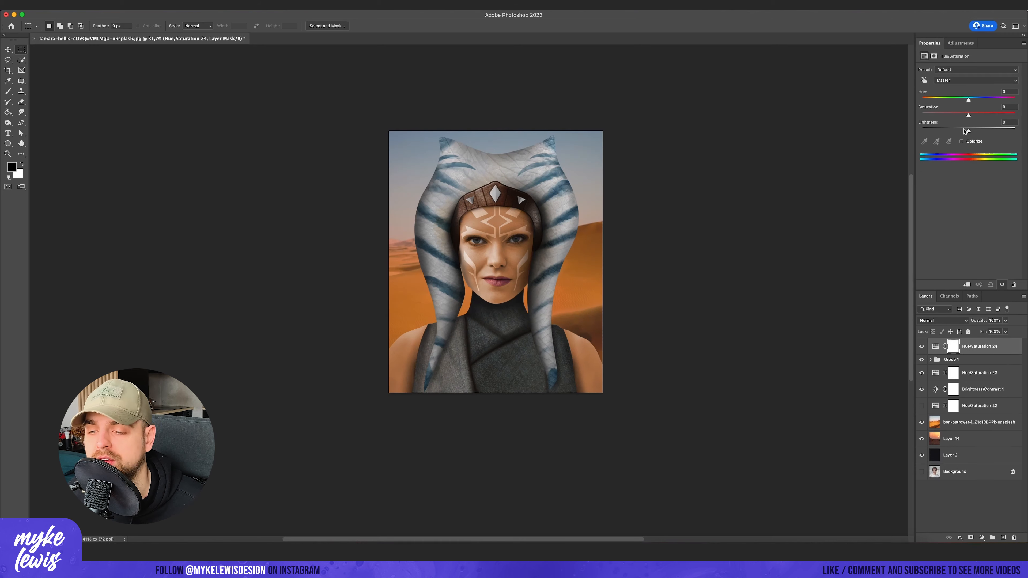
- Turn the topmost Hue/Saturation adjustment into a lightened color tint clipped to Group 1 and fill its mask with black
click(961, 141)
key(ctrl+alt+g)
drag(923, 100, 962, 116)
drag(930, 100, 930, 100)
mouse_move(961, 116)
mouse_down()
mouse_move(980, 116)
mouse_move(989, 132)
mouse_up()
click(959, 347)
key(g)
click(474, 258)
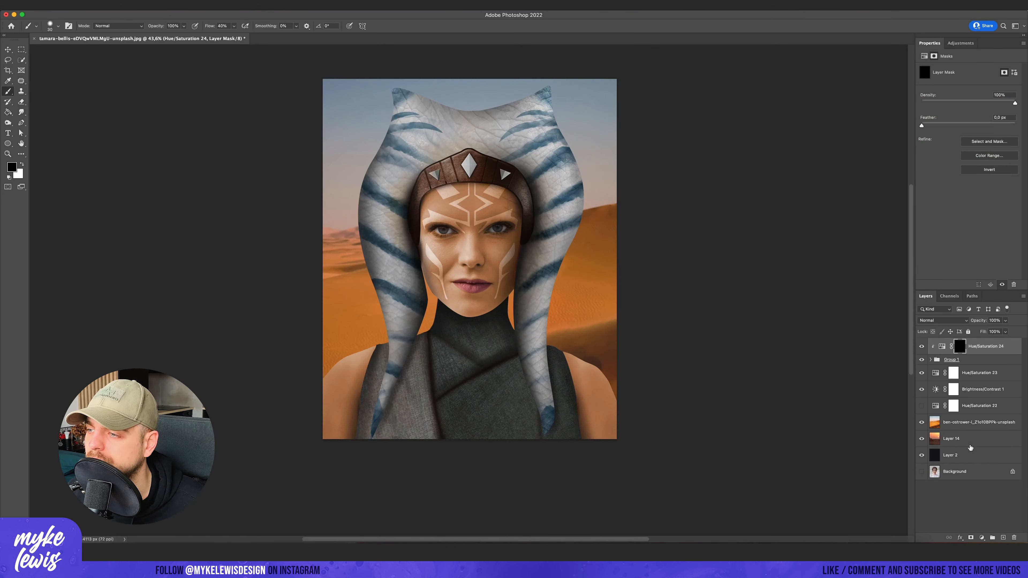
- Apply a 27 px Field Blur to the desert background photo
click(184, 5)
click(321, 121)
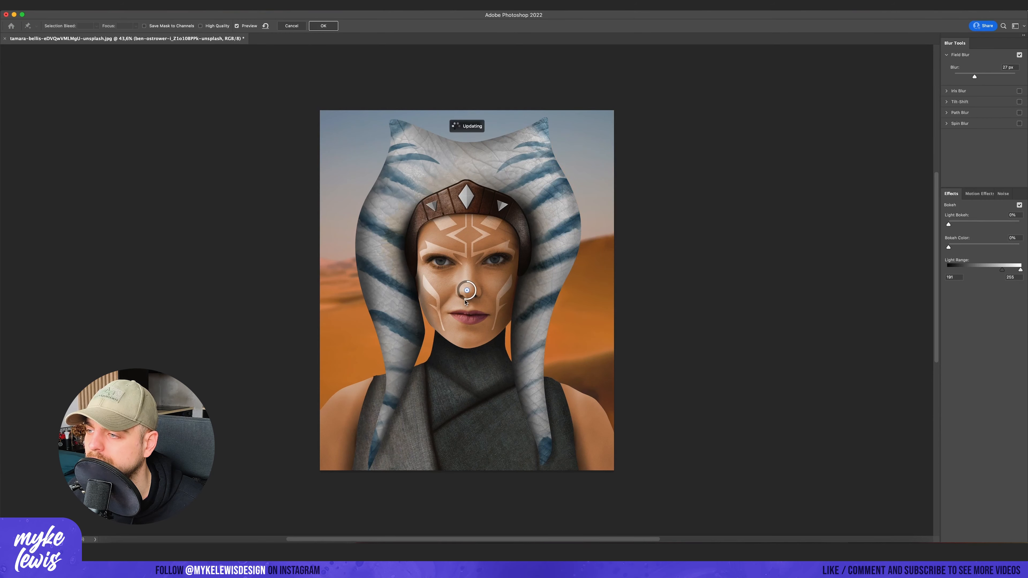
key(Return)
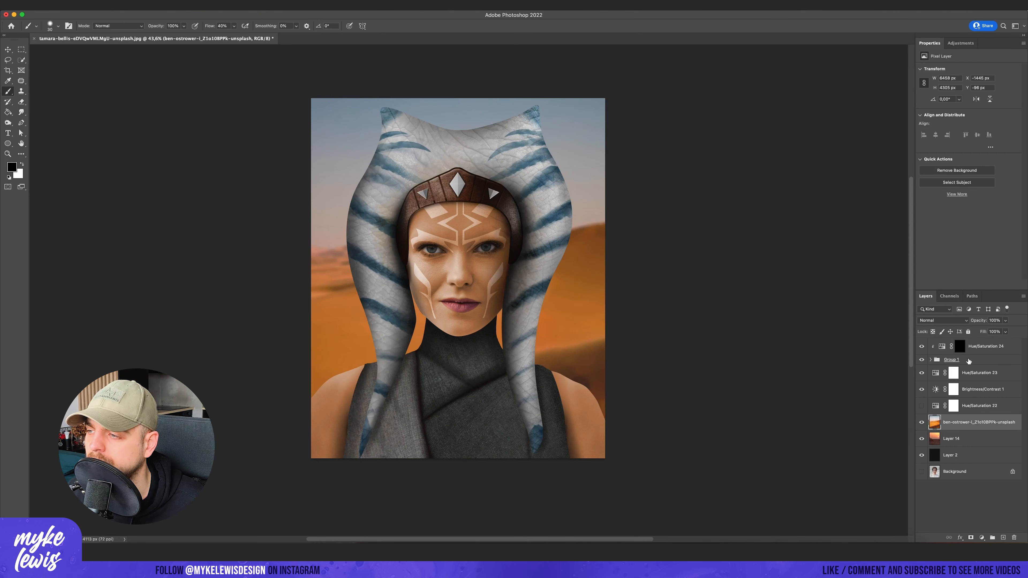
- Brush the Hue/Saturation 24 tint onto its mask along the headpiece's right edge and undo the last stroke
click(985, 346)
key(x)
key([)
mouse_move(556, 359)
mouse_down()
mouse_move(548, 315)
mouse_move(601, 256)
mouse_move(596, 200)
mouse_move(547, 112)
mouse_up()
key(super+z)
scroll(572, 276, down, 5)
scroll(582, 230, up, 5)
- Lower the brush flow to 8% and build up a soft warm rim light down the headpiece's right side with a larger brush
drag(234, 26, 222, 36)
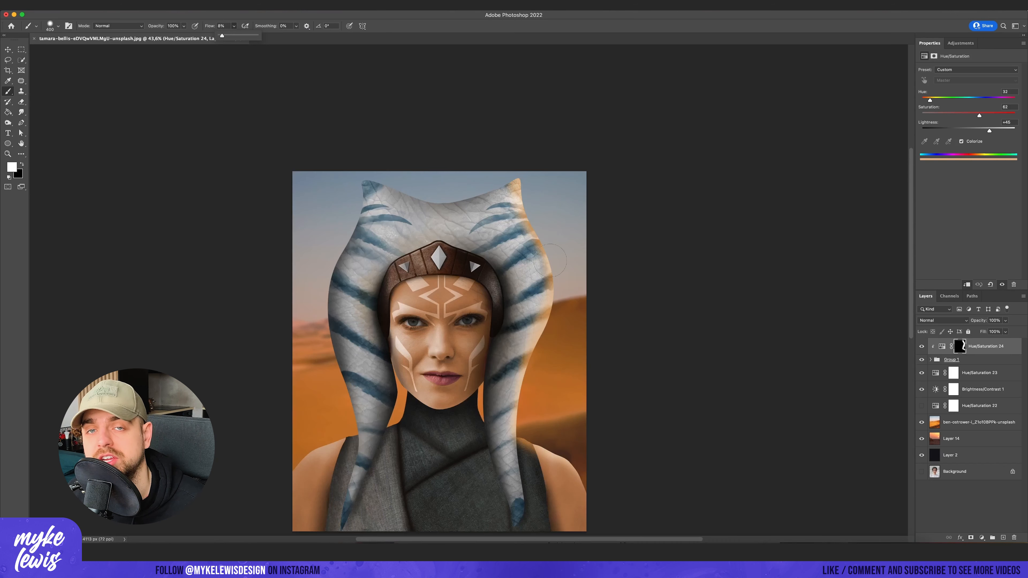
key(])
key(])
key(])
key(])
drag(530, 222, 546, 259)
scroll(554, 304, down, 2)
drag(542, 323, 528, 399)
key(bracketleft)
key(bracketleft)
key(bracketleft)
- Add a darkening Exposure adjustment clipped to Group 1 below Hue/Saturation 24 and fill its mask with black
click(960, 43)
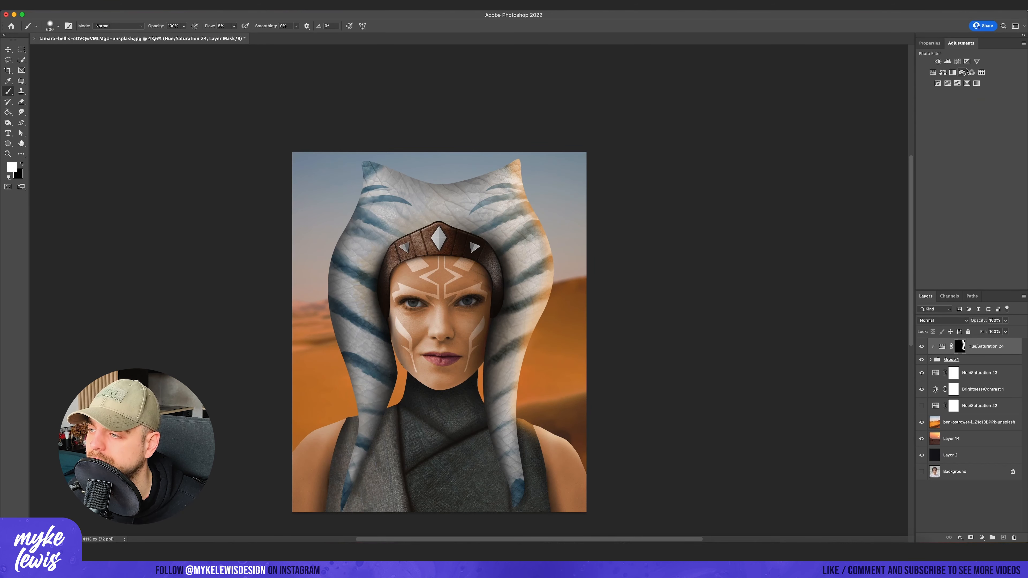
click(966, 61)
drag(968, 86, 948, 91)
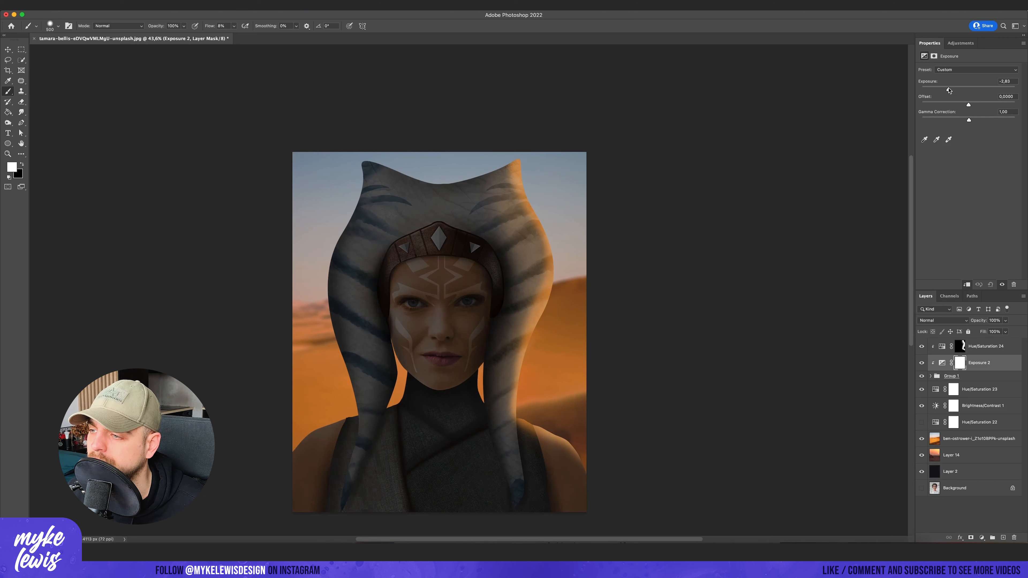
key(g)
key(x)
click(482, 250)
- Brush white on the Exposure 2 mask to shade the inner edges of the headpiece, the tails and the fabric top
key(b)
key(x)
drag(501, 247, 500, 466)
scroll(455, 462, down, 5)
mouse_move(447, 353)
mouse_down()
mouse_move(361, 386)
mouse_move(352, 301)
mouse_up()
scroll(423, 356, up, 1)
drag(475, 247, 475, 166)
scroll(462, 278, up, 4)
scroll(462, 278, down, 1)
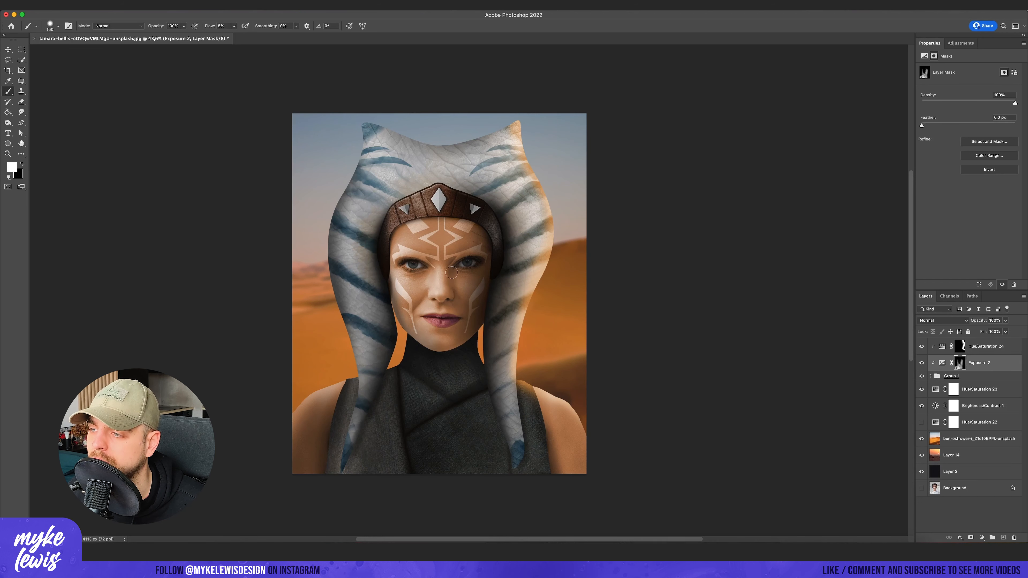
key(])
drag(501, 252, 499, 237)
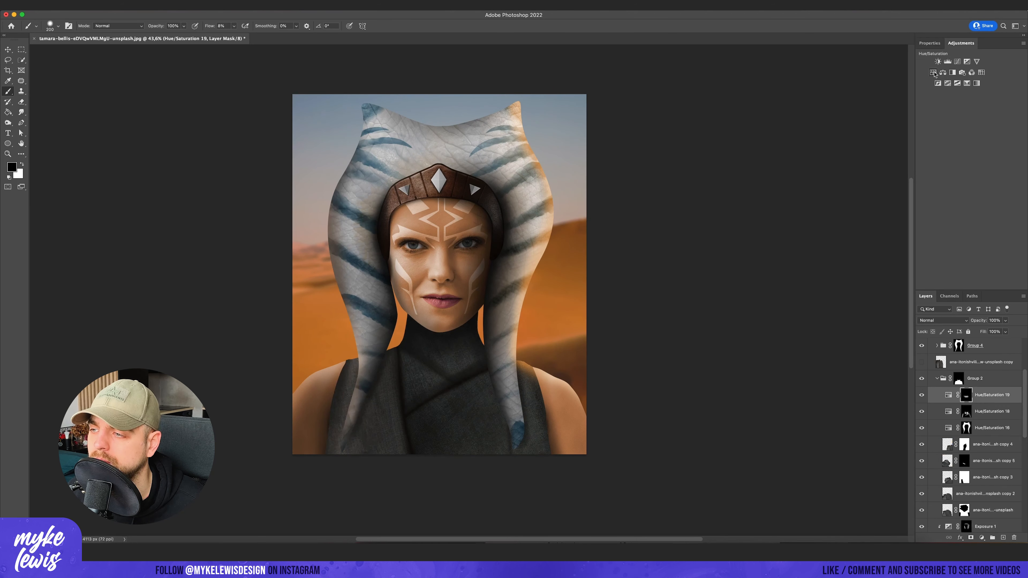
- Add a darkening Hue/Saturation adjustment above Hue/Saturation 19, invert its mask and brush shadows onto the fabric beside the tails
key(x)
key(super+i)
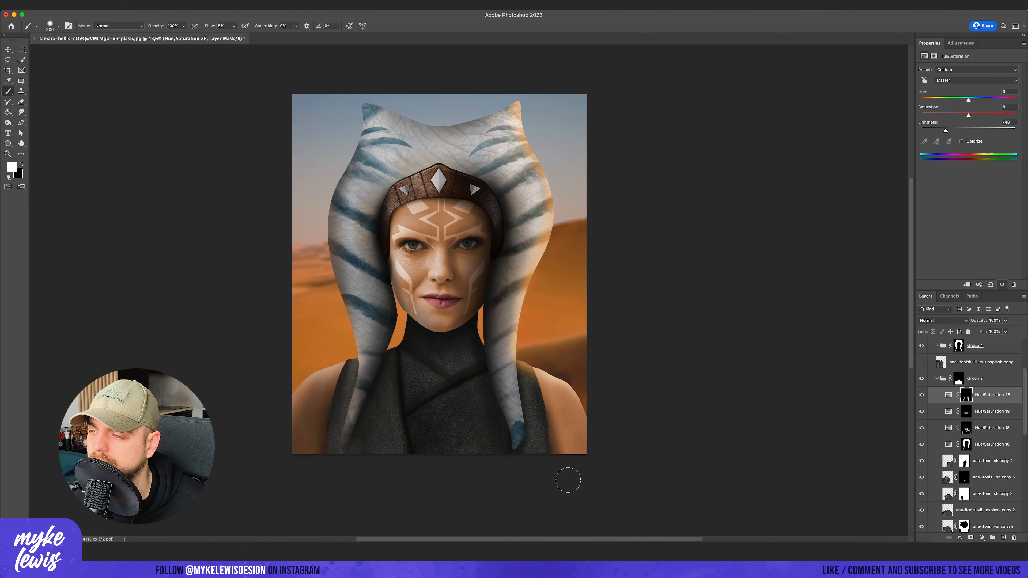
scroll(981, 393, up, 5)
- Refine the Exposure 2 mask with a small brush, deepening the shadows on the tails and around the face at 5% flow
click(961, 347)
scroll(401, 335, up, 10)
scroll(387, 332, down, 3)
scroll(970, 441, down, 15)
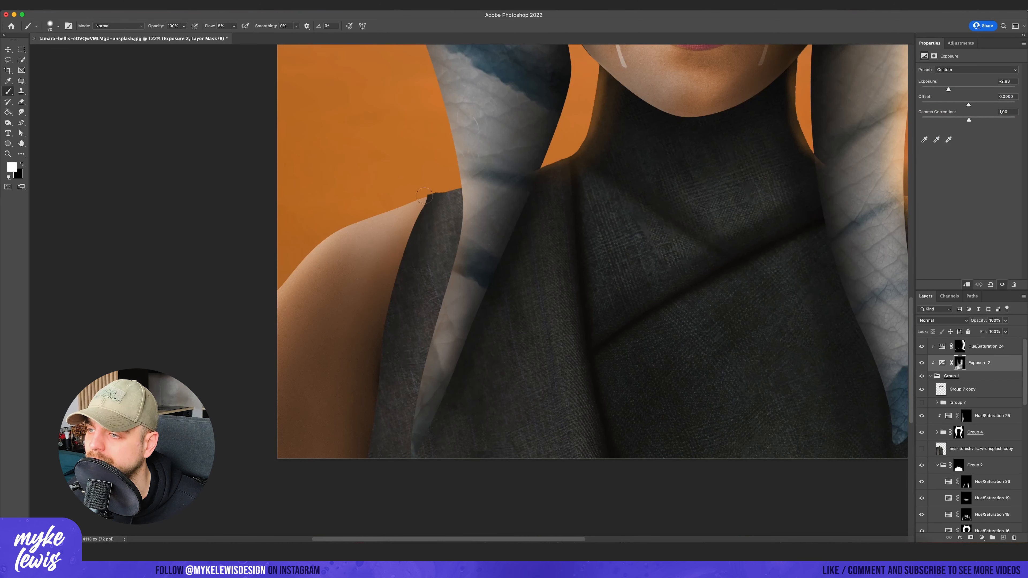
scroll(380, 404, down, 10)
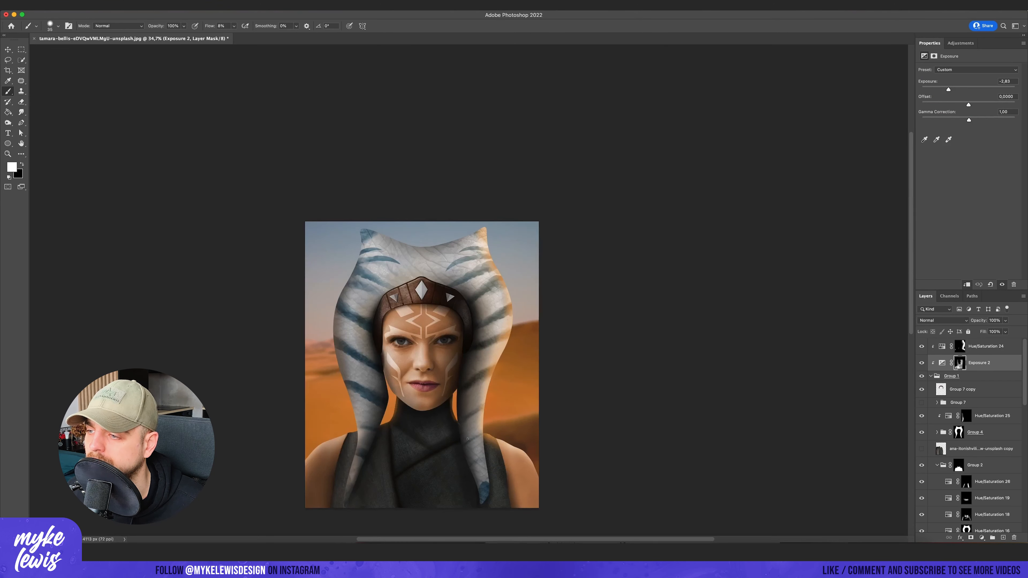
scroll(378, 502, up, 5)
scroll(469, 251, up, 5)
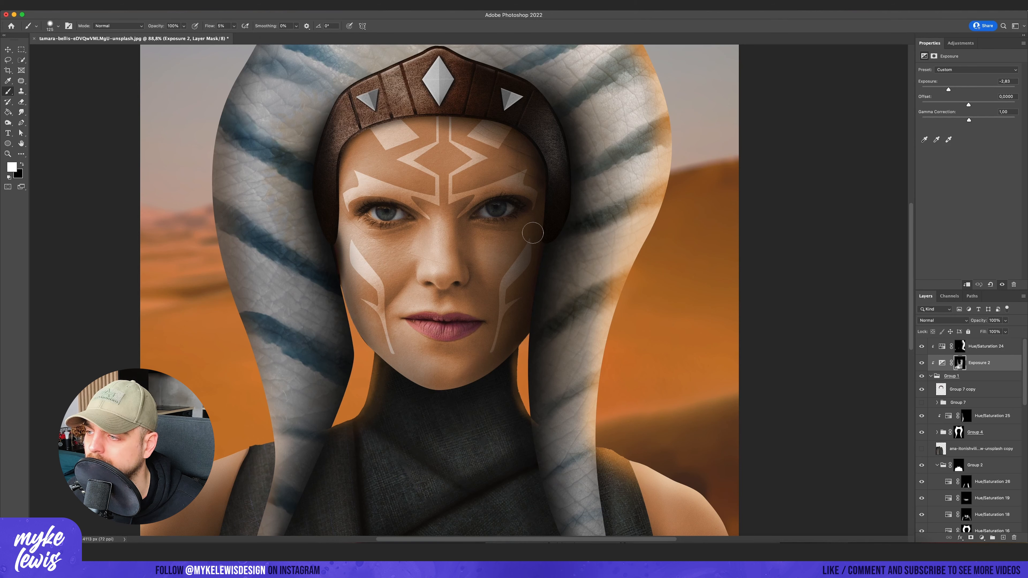
scroll(569, 193, down, 8)
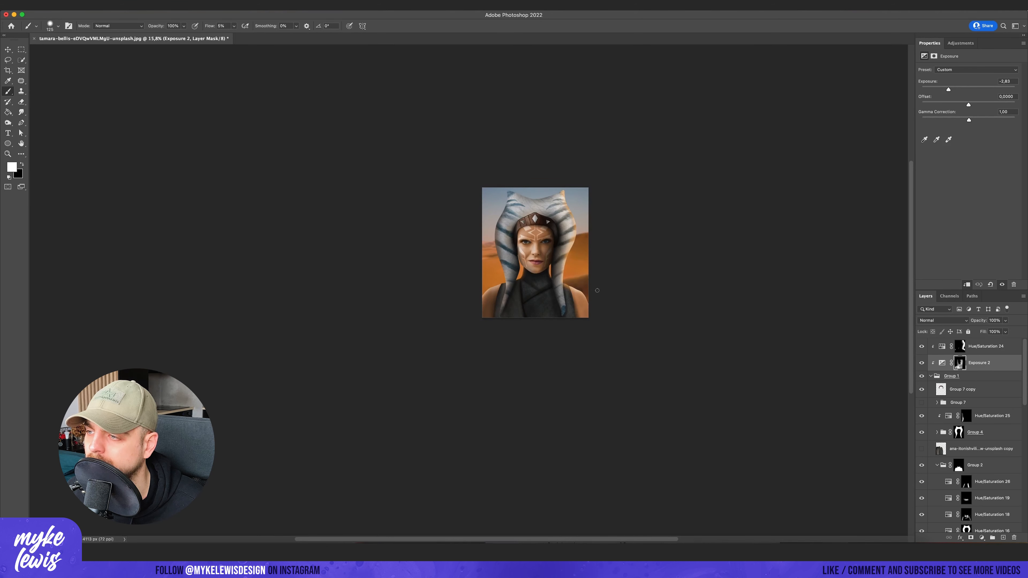
scroll(646, 300, up, 4)
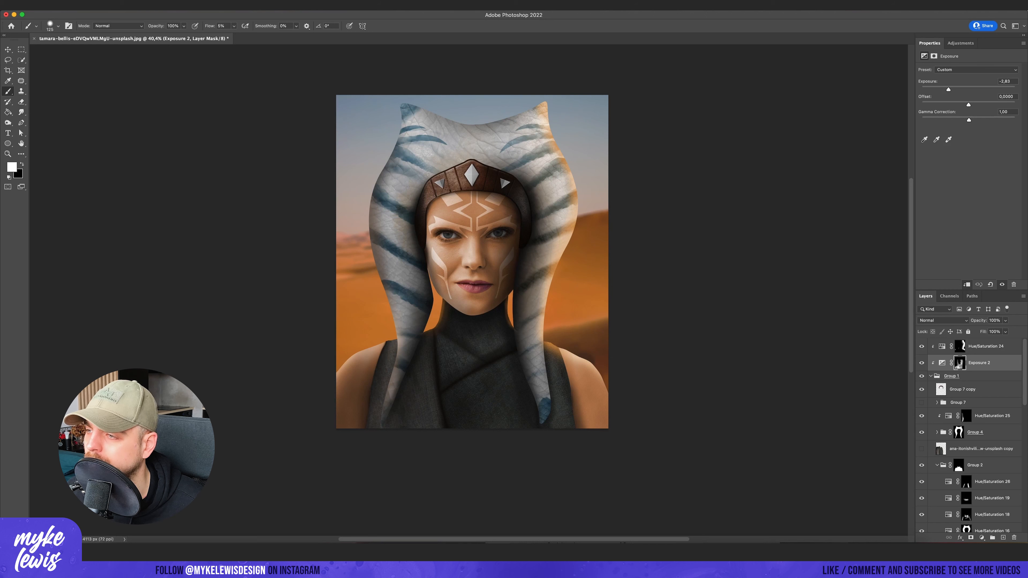
- Add a clipped, colorized Hue/Saturation adjustment on top with hue 29 and saturation 25, set to Soft Light at 30% opacity
click(961, 43)
click(923, 74)
drag(986, 363, 986, 339)
click(961, 141)
drag(922, 100, 929, 101)
click(942, 320)
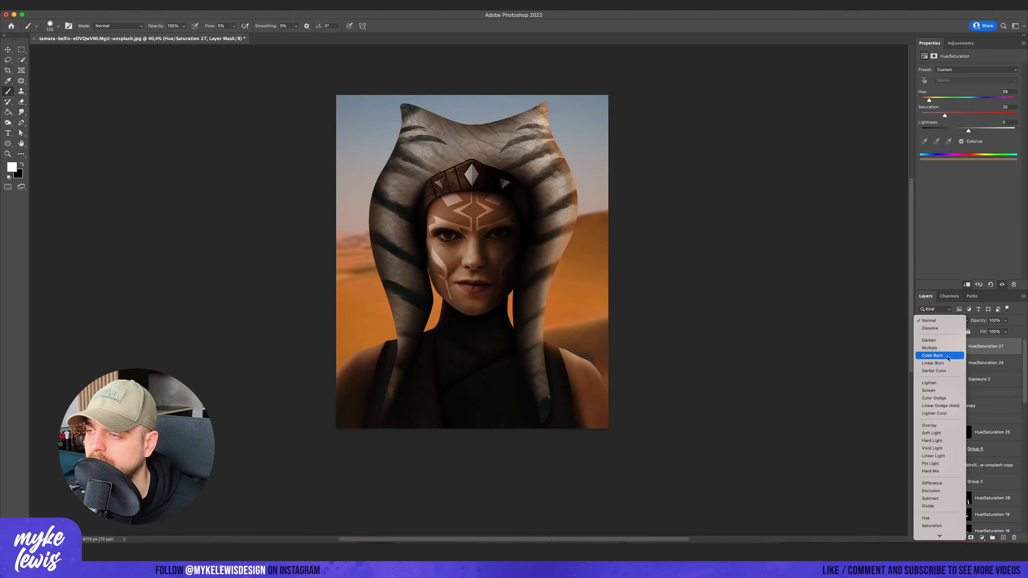
click(945, 436)
drag(1004, 320, 981, 333)
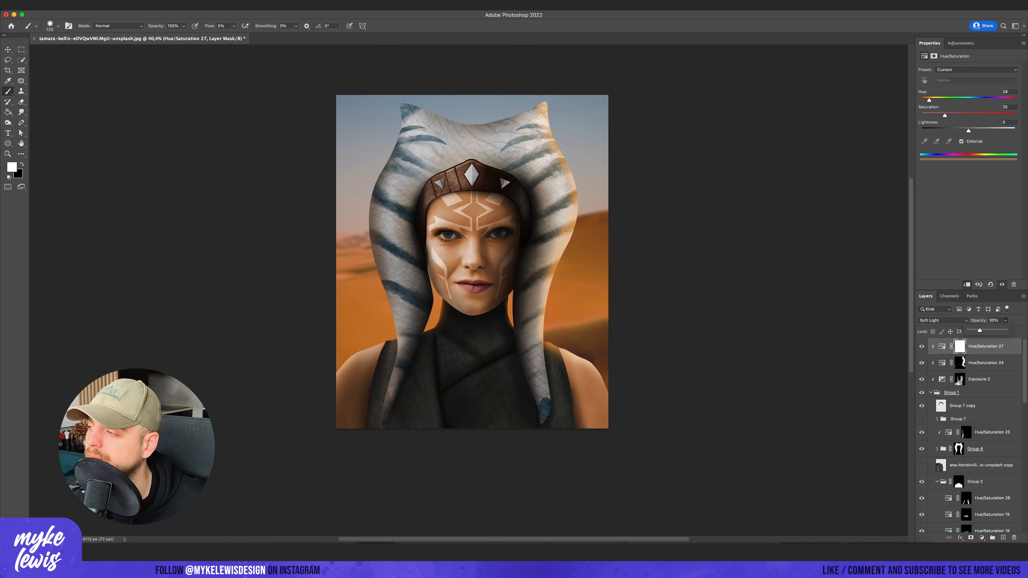
key(Return)
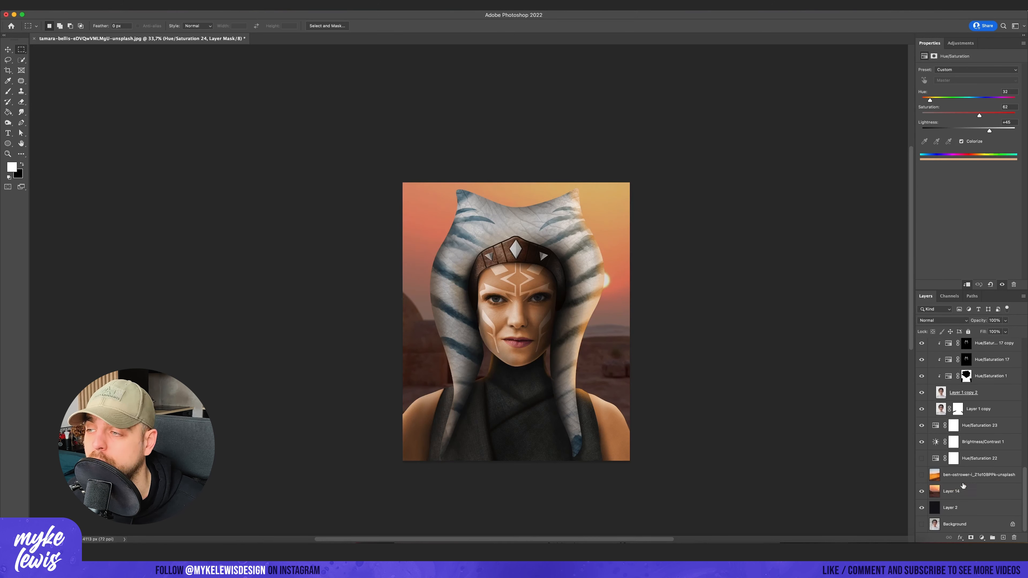
- Swap the desert photo for the Layer 14 sunset with a Hue/Saturation adjustment above it, and position its sun behind the headpiece
click(962, 487)
click(960, 43)
click(943, 73)
drag(968, 100, 970, 100)
click(969, 507)
key(v)
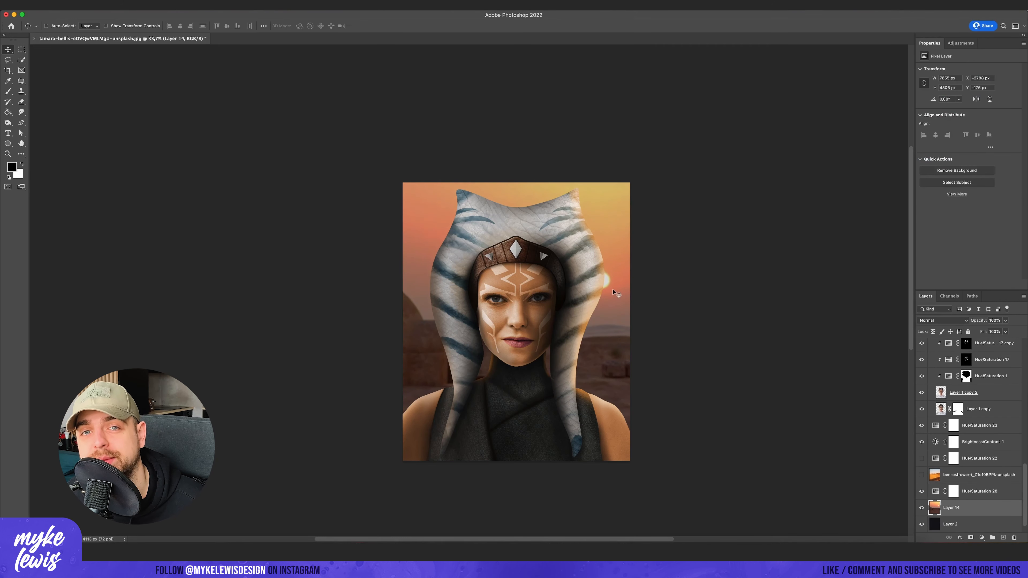
- Add a lightening Hue/Saturation adjustment above Curves 2, invert its mask and brush highlights along the fabric top's folds
scroll(612, 289, down, 2)
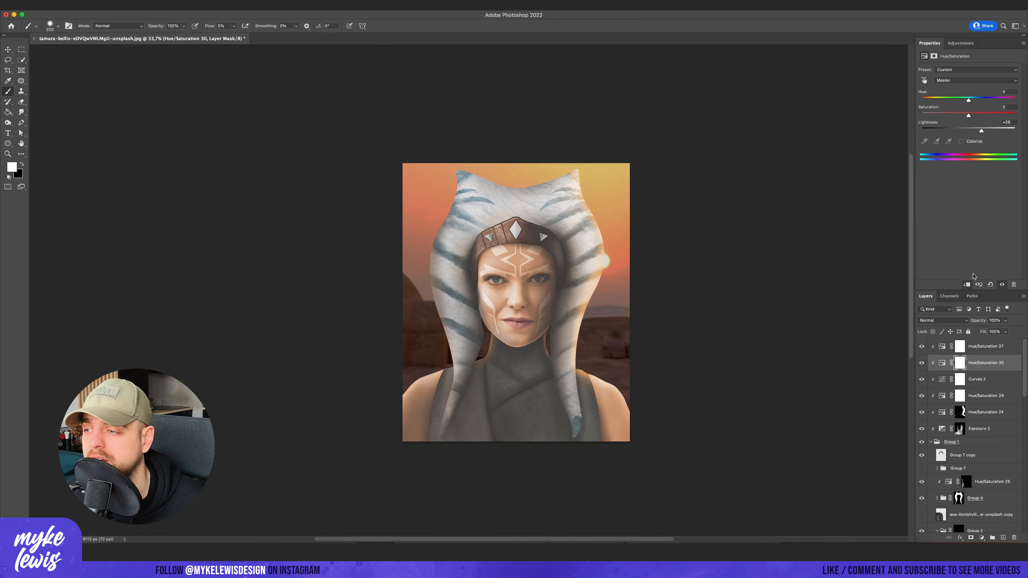
key(cmd+i)
scroll(546, 404, up, 3)
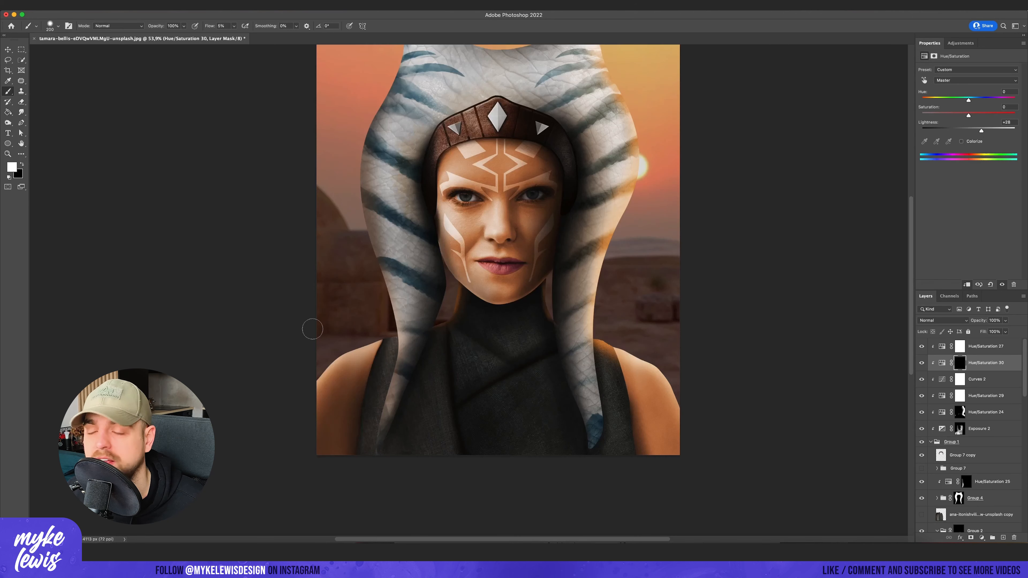
scroll(515, 376, up, 3)
drag(474, 342, 385, 289)
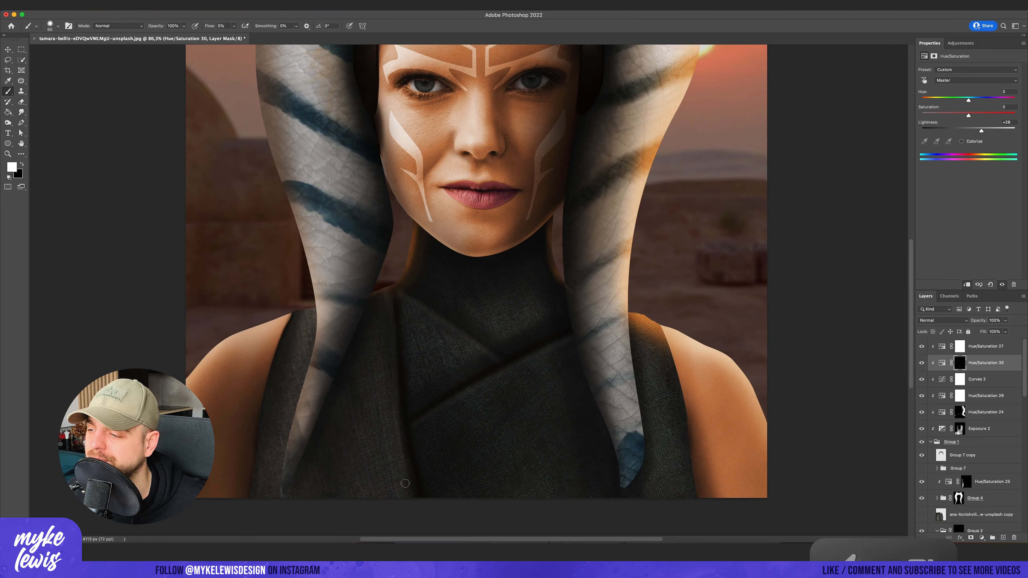
scroll(465, 320, down, 6)
scroll(453, 299, up, 6)
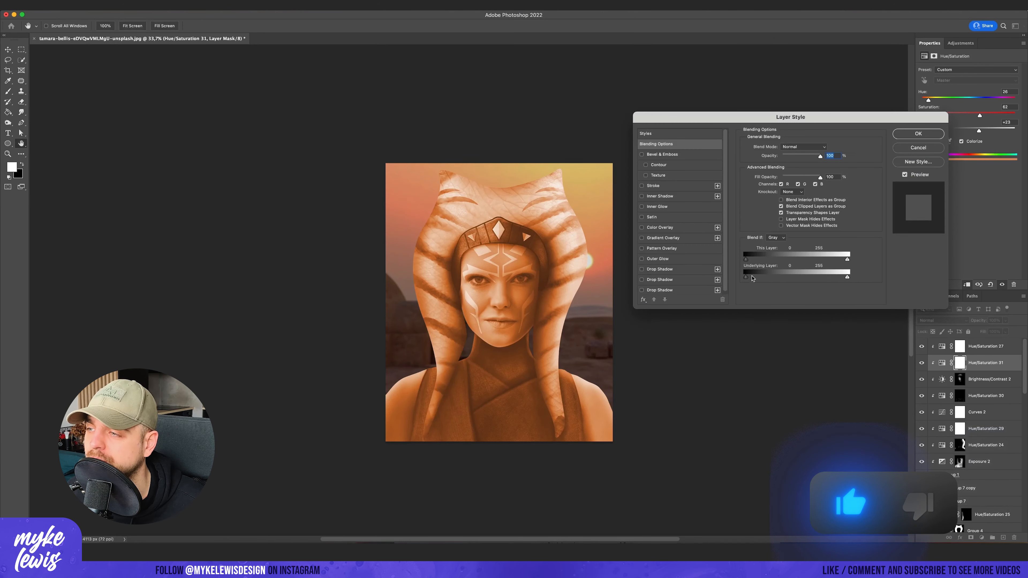
- Restrict Hue/Saturation 31 to the brighter underlying tones with a split Blend If slider, and brush its mask around the face
drag(746, 277, 820, 278)
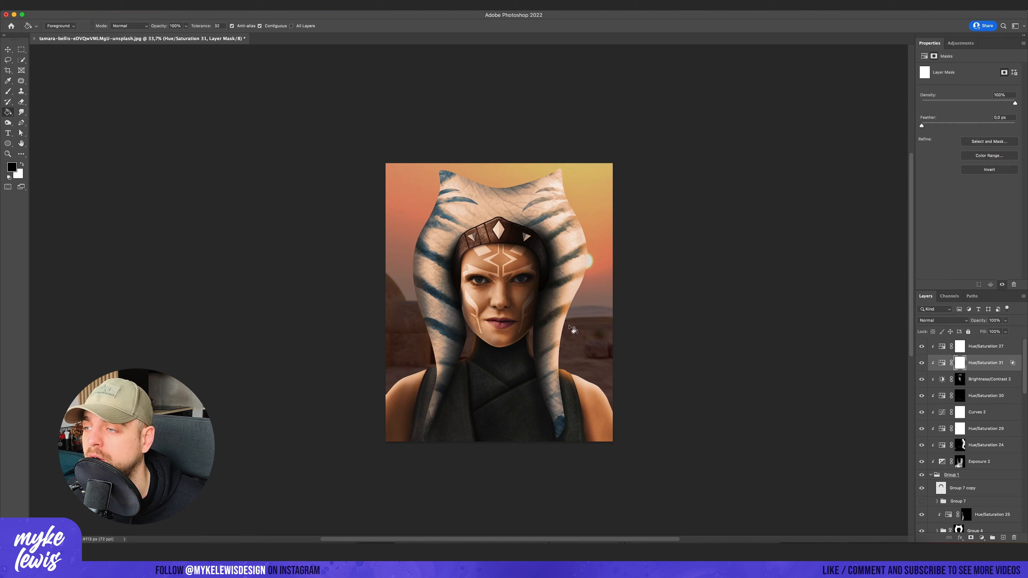
key(b)
drag(492, 304, 499, 271)
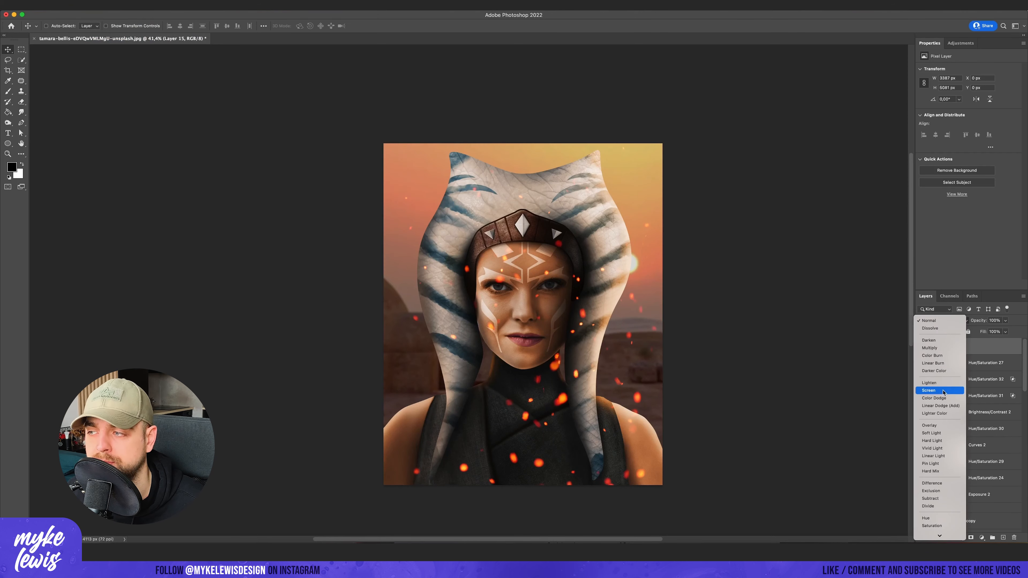
- Set the blend mode of the glowing embers layer to Screen
click(940, 390)
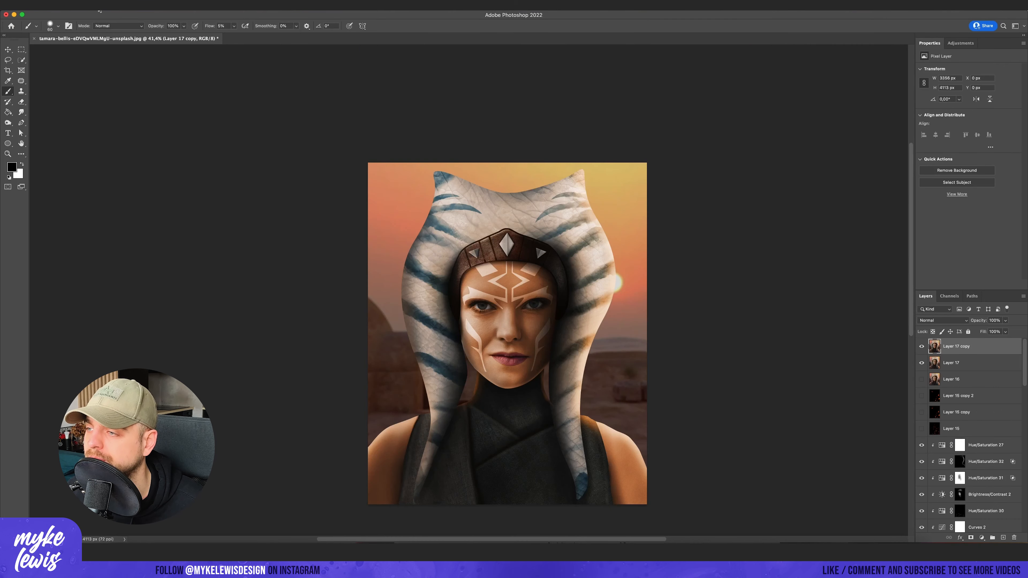
- In the Camera Raw Filter, set Exposure -0.15, Contrast +4, Highlights -20, Whites +8, Blacks -27, Texture +20 and Clarity +8, and lift the Shadows
key(ctrl+shift+a)
click(714, 212)
drag(746, 278, 748, 290)
drag(747, 302, 738, 303)
drag(746, 315, 755, 360)
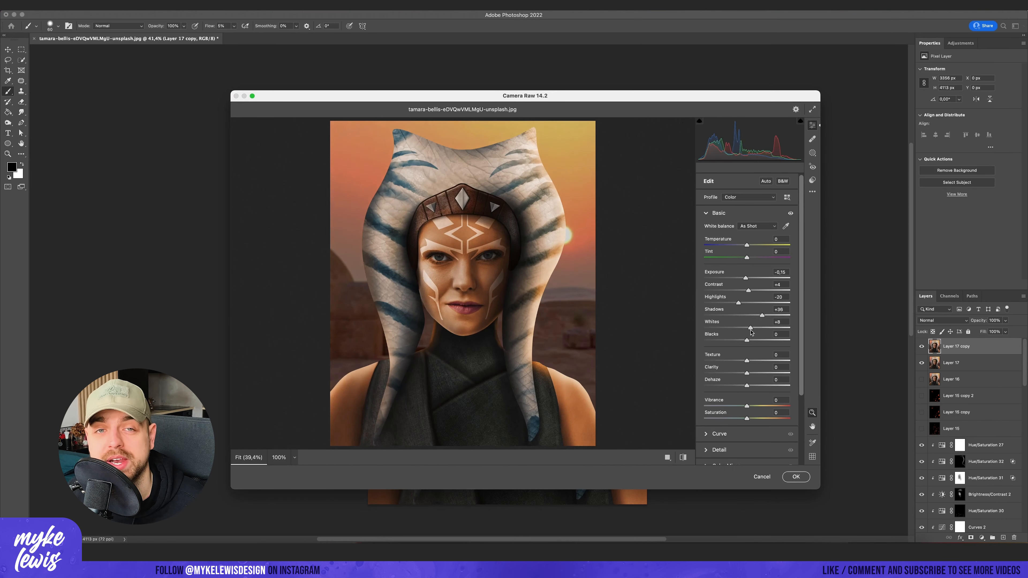
drag(747, 372, 751, 373)
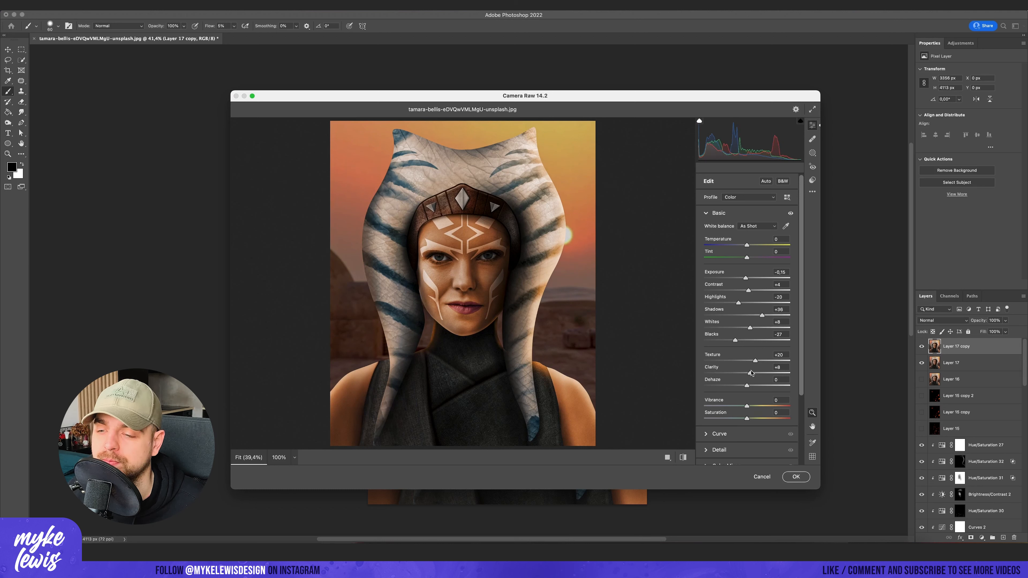
click(714, 213)
- Add a small amount of sharpening in the Camera Raw Detail settings
click(715, 229)
click(715, 229)
click(715, 244)
drag(704, 265, 711, 266)
click(715, 245)
- Adjust the Color Mixer, shifting the Reds hue to -11 and fine-tuning the saturation and luminance of the warm colors
click(718, 261)
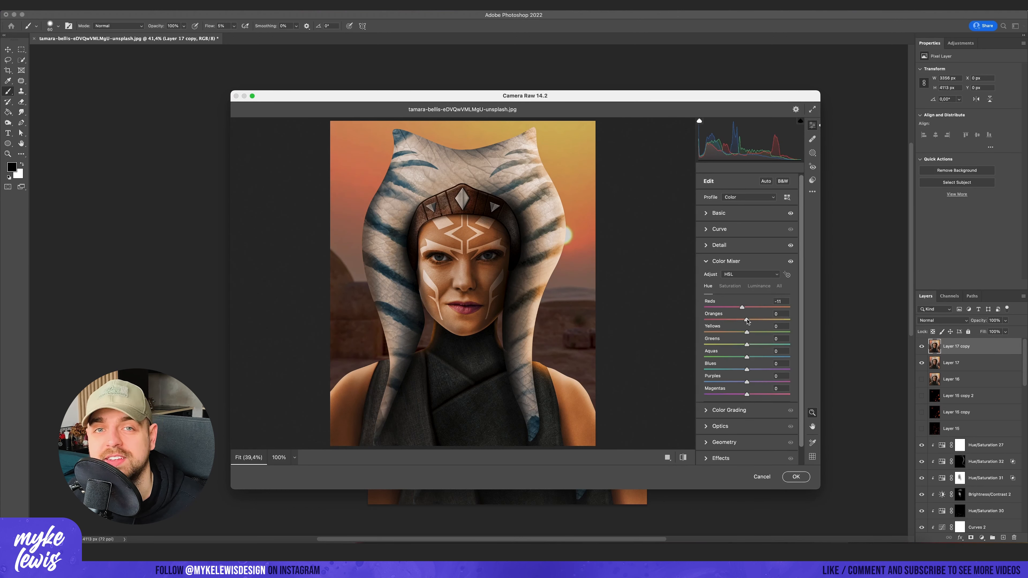
click(730, 286)
mouse_move(747, 307)
mouse_down()
mouse_move(763, 307)
mouse_move(750, 319)
mouse_up()
click(759, 286)
drag(747, 332, 743, 311)
click(725, 261)
- Color grade the image with a blue shadow tint at hue 227 and saturation 27
click(728, 277)
scroll(747, 283, down, 3)
drag(746, 284, 746, 312)
scroll(741, 336, down, 1)
drag(721, 366, 726, 366)
mouse_move(721, 338)
mouse_down()
mouse_move(724, 366)
mouse_move(715, 343)
mouse_up()
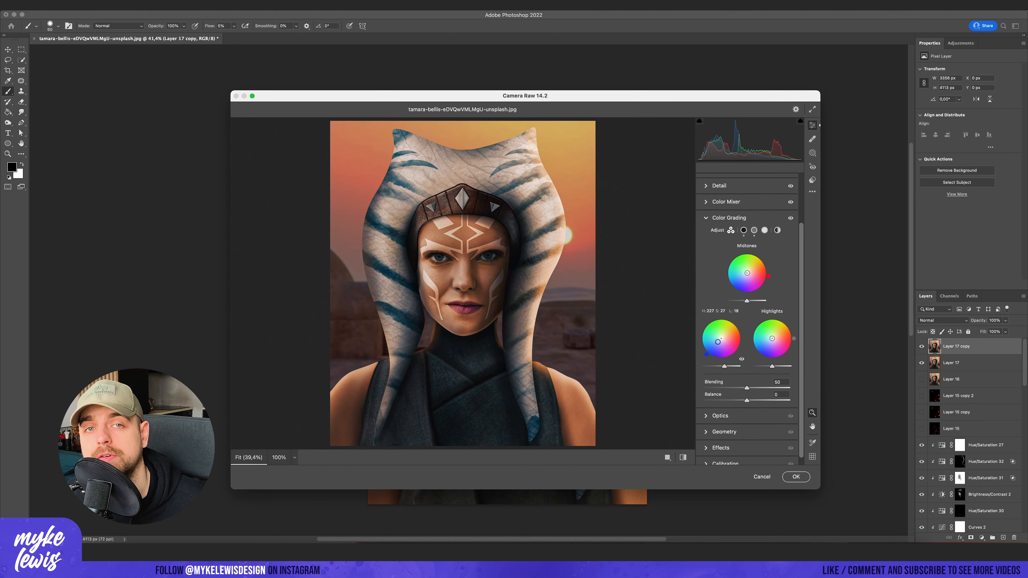
- Calibrate Red Primary saturation to +11, Green Primary hue to +10 and saturation to +16, raise Blue Primary slightly, and apply the Camera Raw Filter
drag(746, 344, 748, 344)
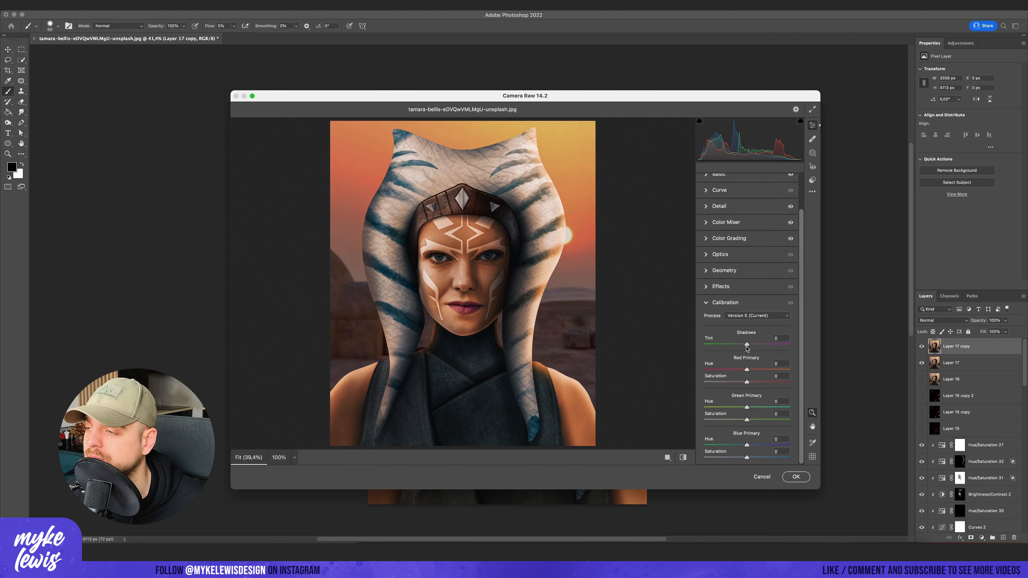
drag(746, 382, 755, 419)
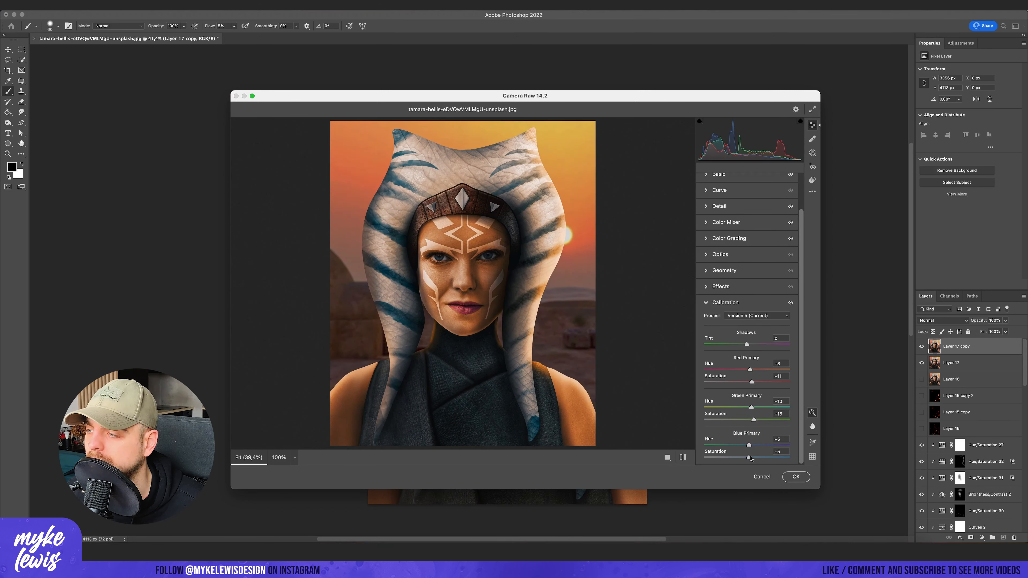
click(791, 303)
click(791, 239)
click(796, 477)
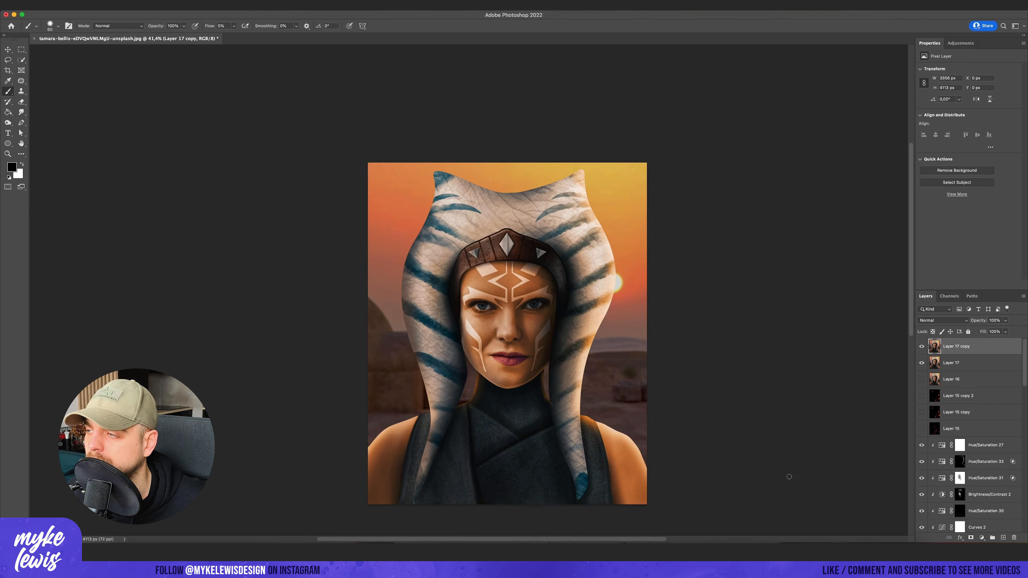
- Add an orange Solid Color fill layer, masked to a soft spot over the sun, and set it to Screen
scroll(792, 477, down, 1)
click(981, 537)
click(979, 353)
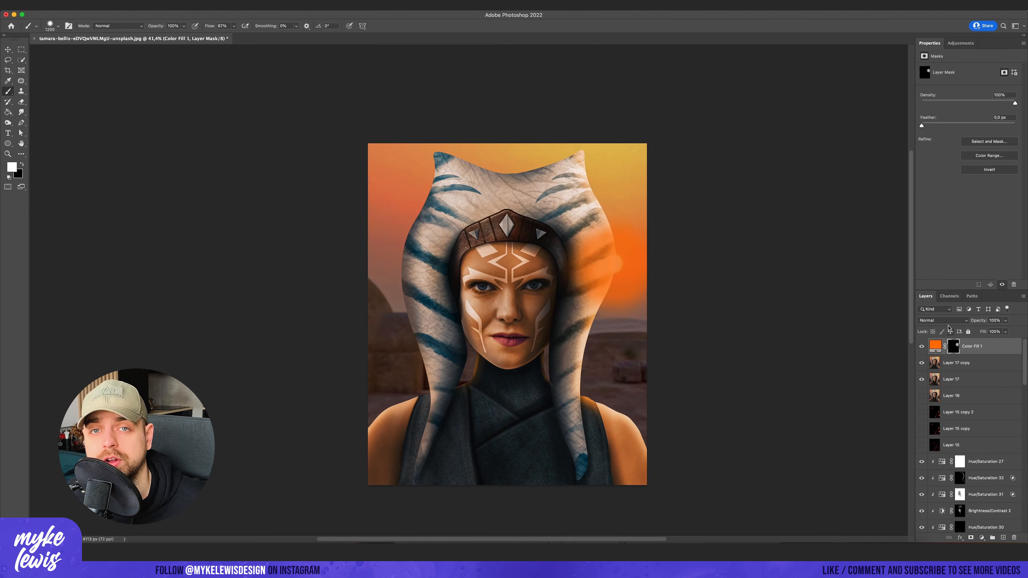
click(942, 320)
click(947, 391)
- Brush orange glow over the shoulder on the sun's side with a soft round brush and lower Color Fill 1's opacity
click(603, 404)
key(super+z)
click(58, 26)
scroll(58, 142, down, 4)
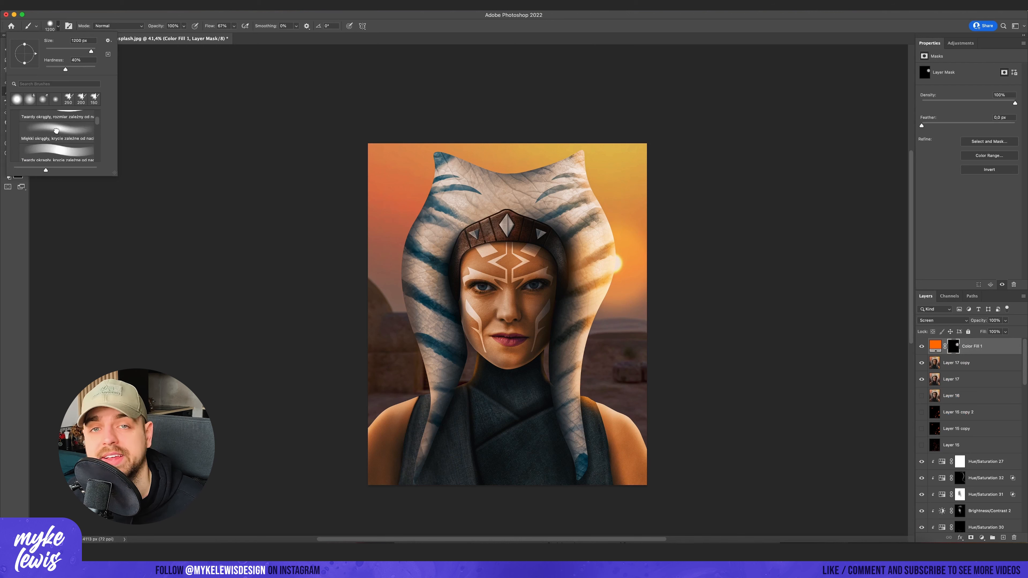
drag(625, 388, 613, 410)
scroll(661, 447, down, 1)
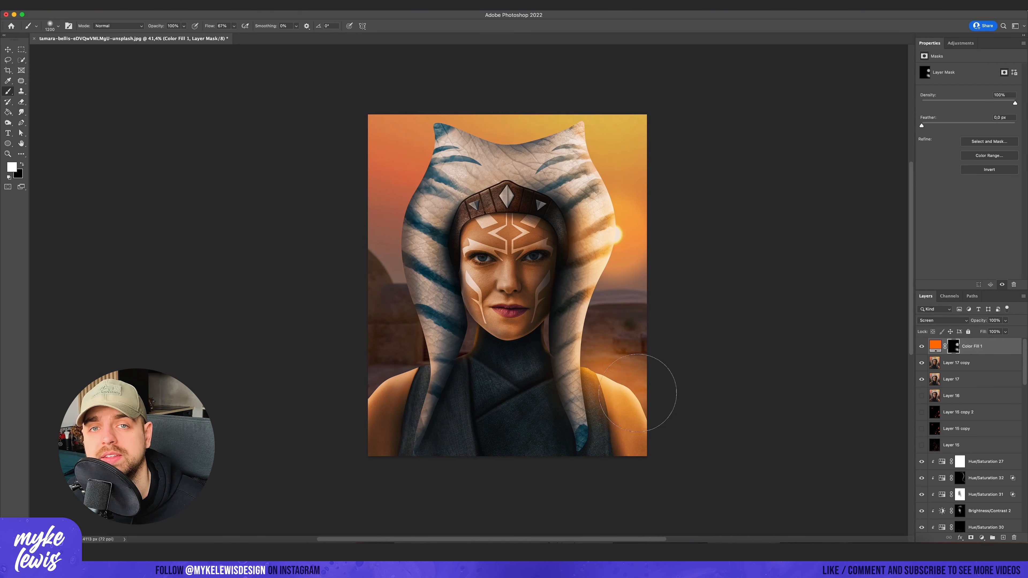
drag(1005, 320, 968, 339)
- Duplicate Layer 17 copy to the top, apply Glowing Edges with width 1, brightness 6 and smoothness 6, and set it to Screen
click(975, 363)
key(super+j)
click(94, 6)
click(190, 52)
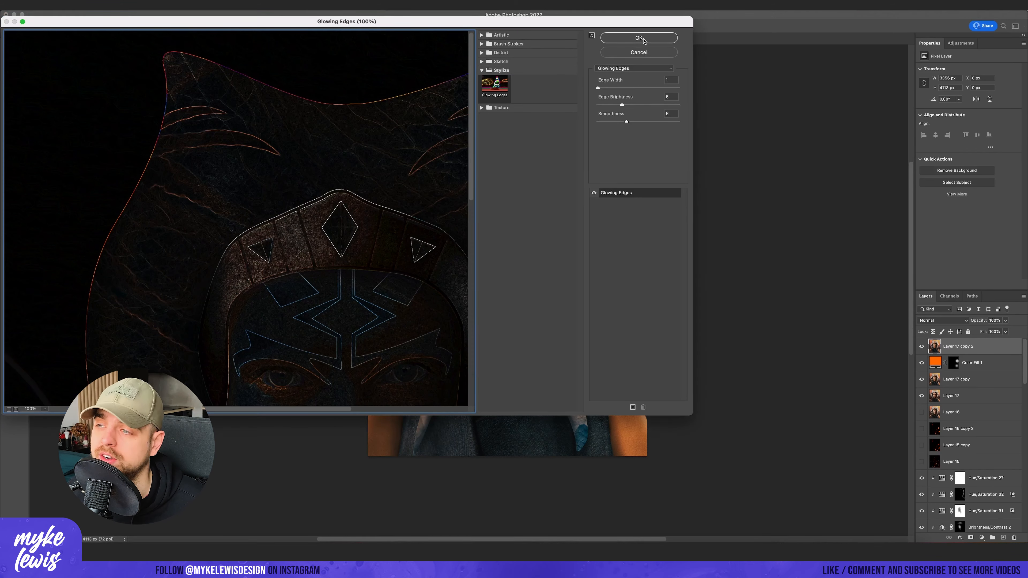
click(643, 40)
click(943, 320)
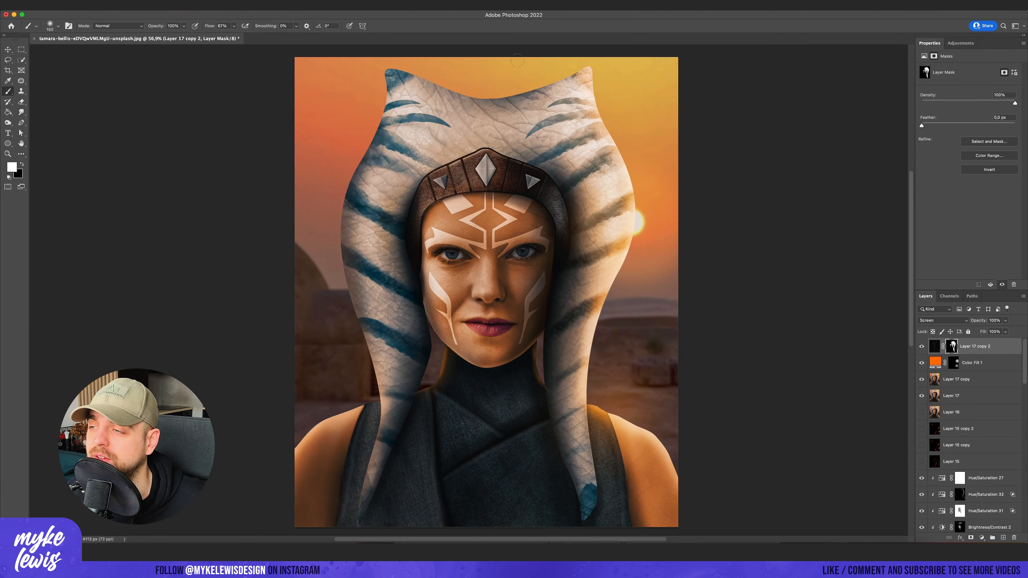
- Apply a Field Blur to Layer 18 copy with pins at the face and the four image edges, setting the lower pin to 11 px
scroll(474, 335, down, 6)
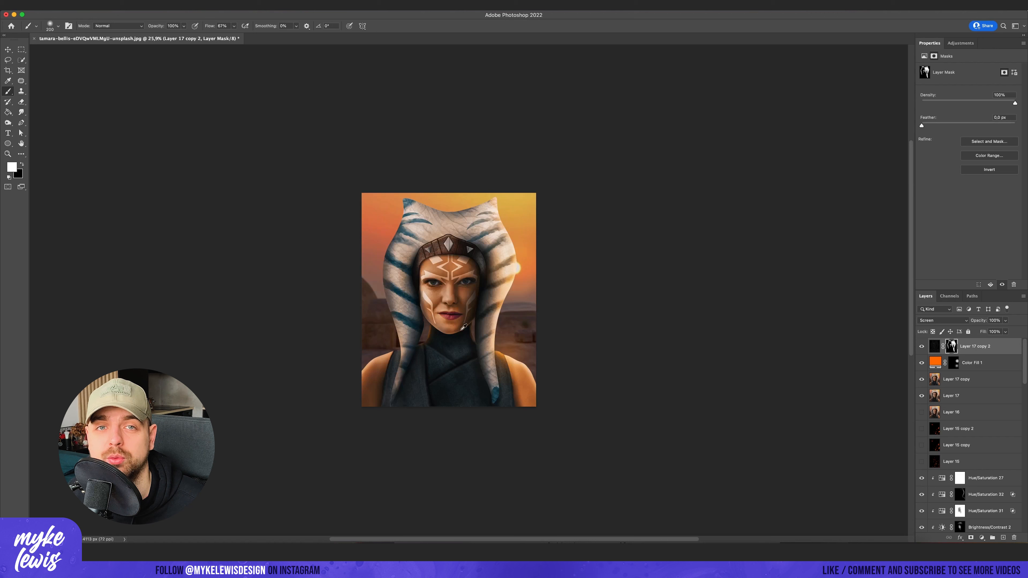
scroll(474, 335, up, 1)
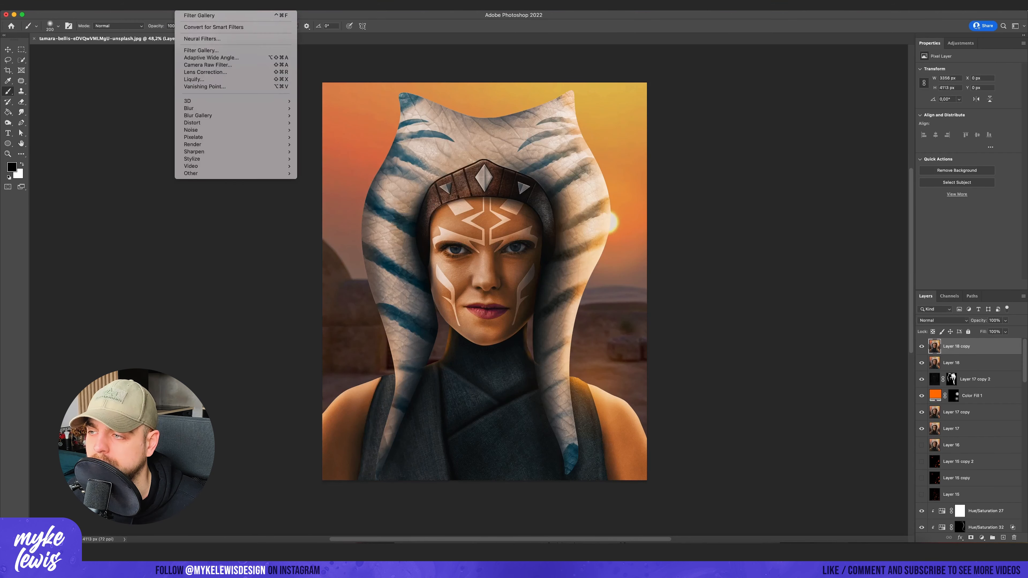
click(320, 115)
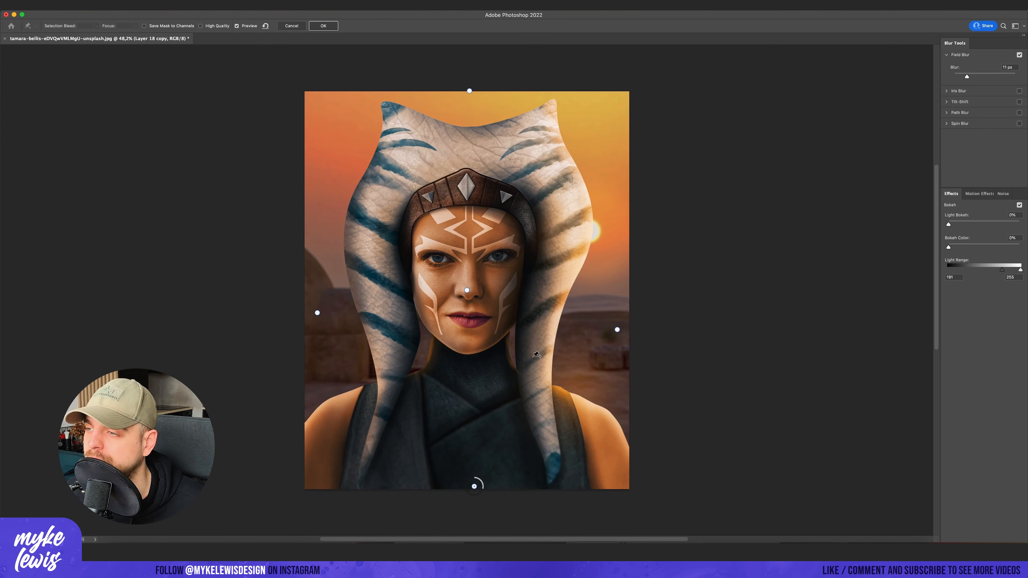
key(Return)
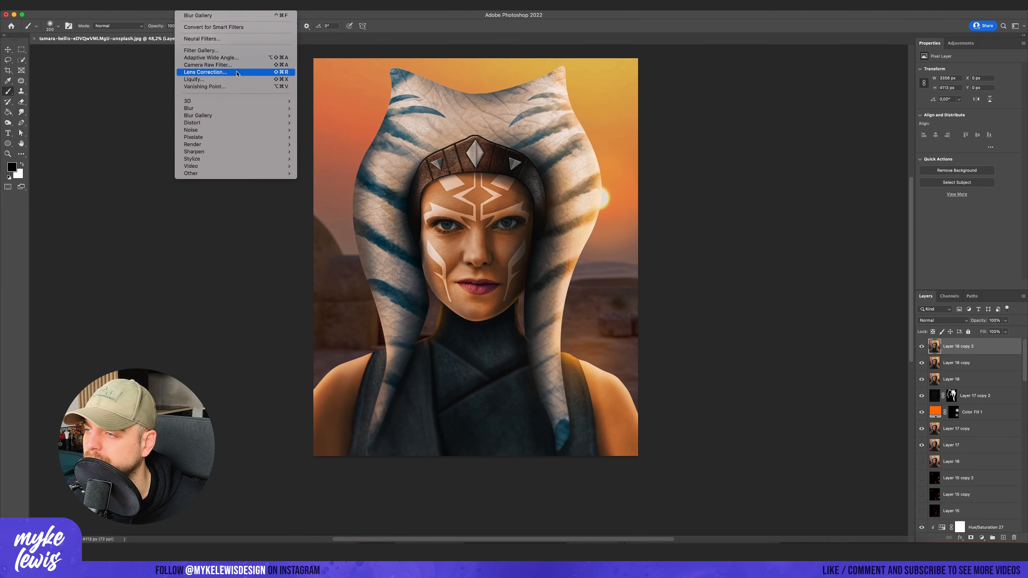
- Apply Lens Correction to Layer 18 copy 2 with red/cyan fringe -59.52, green/magenta fringe +72.22, and a darkening vignette with midpoint +61
click(234, 72)
drag(821, 261, 789, 263)
drag(821, 341, 855, 342)
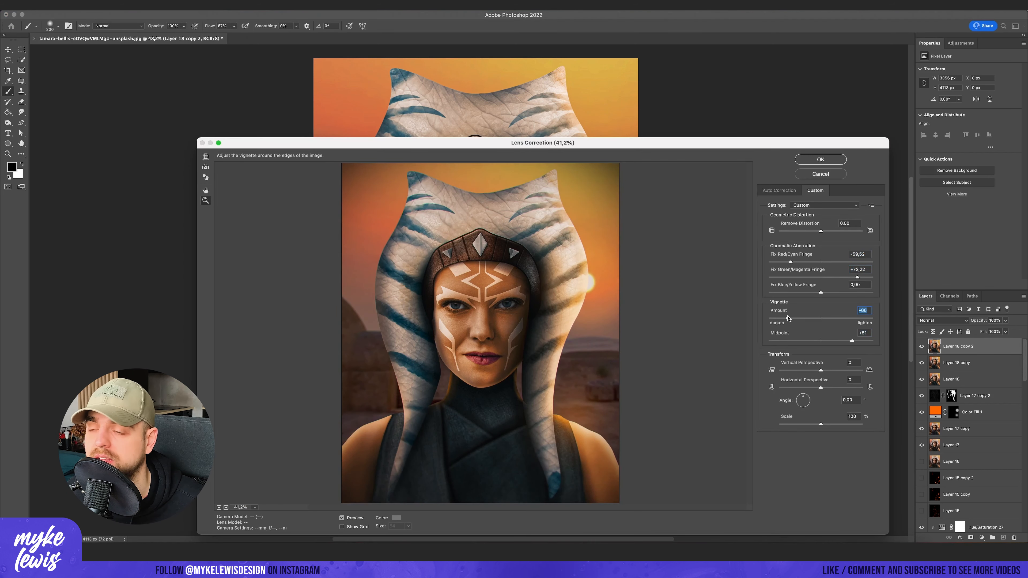
key(Return)
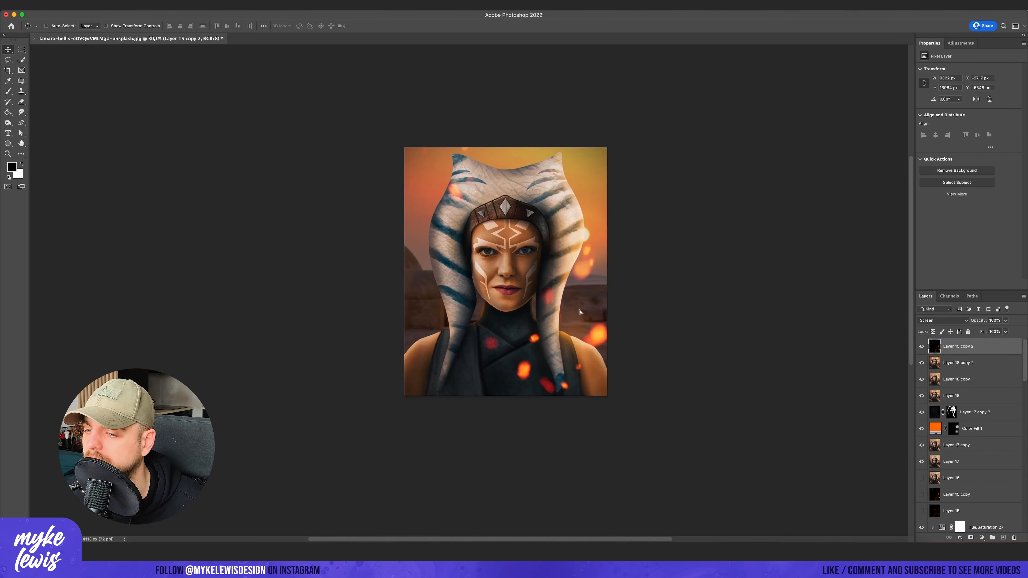
- Reposition the Screen-mode ember sparks over the portrait and apply a 38 px Field Blur to Layer 15 copy 3
drag(579, 312, 633, 321)
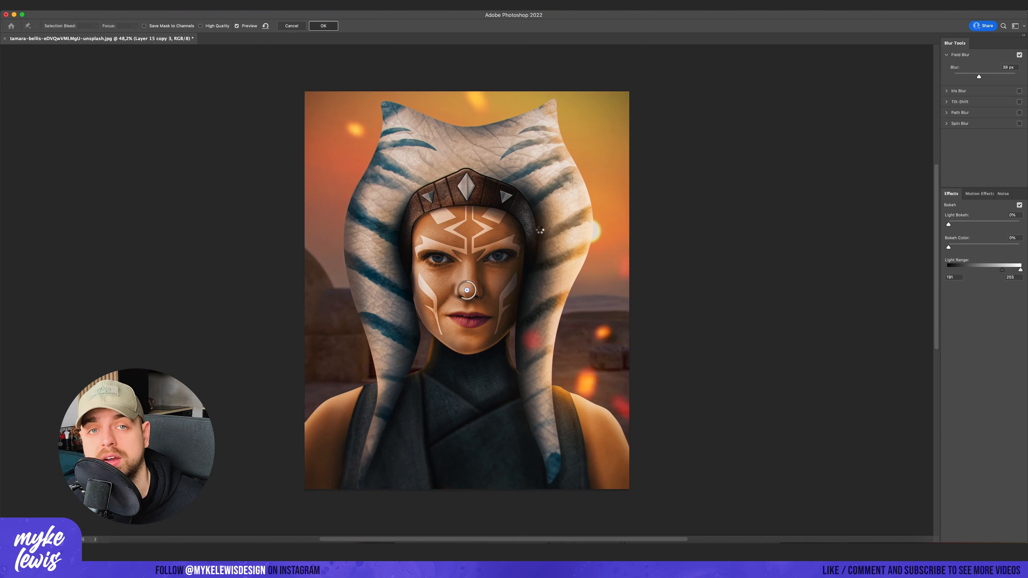
key(Return)
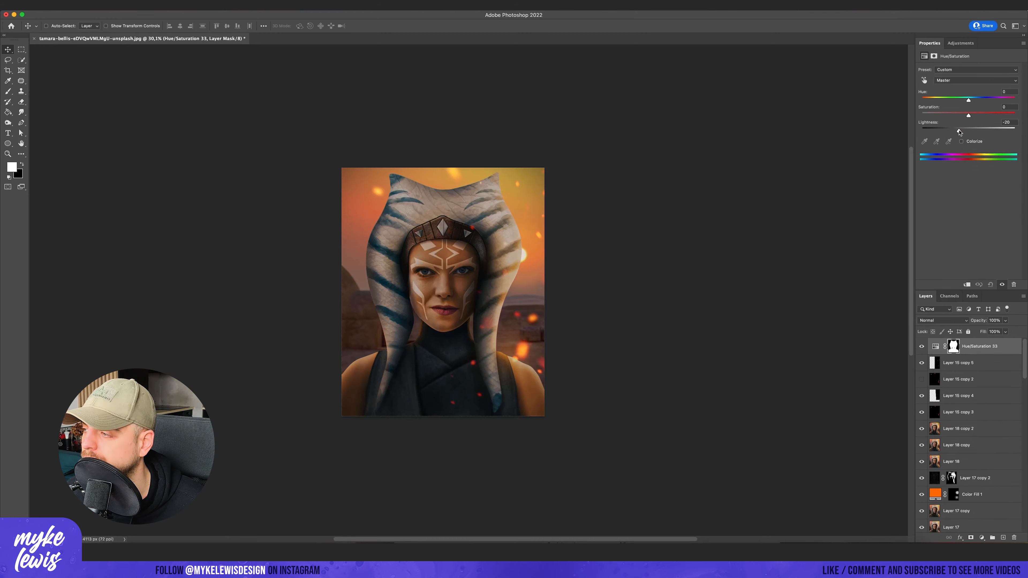
- Duplicate the ember layer for extra sparks and add a Hue/Saturation adjustment layer on top, masking out the subject
click(952, 346)
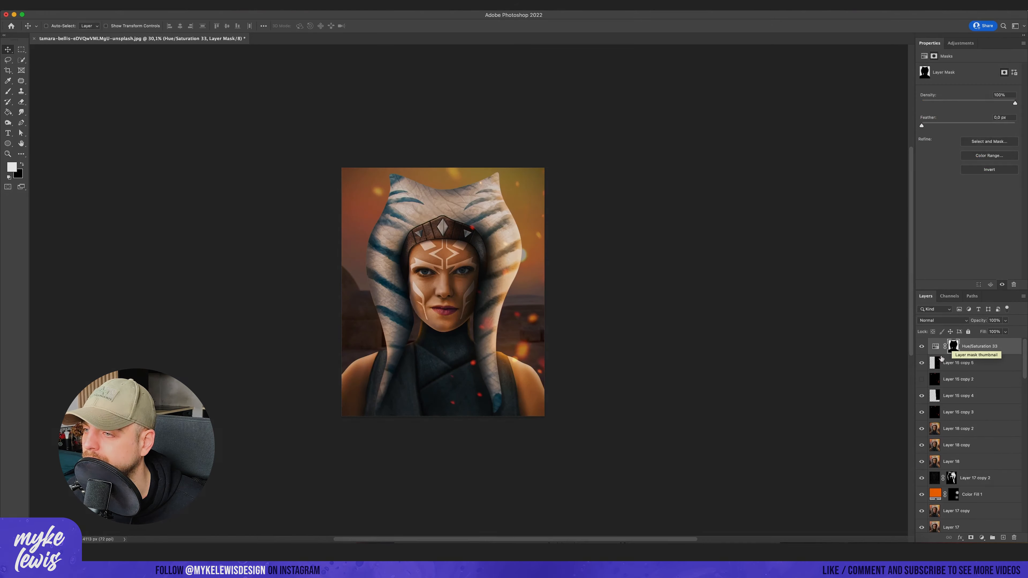
key(super+minus)
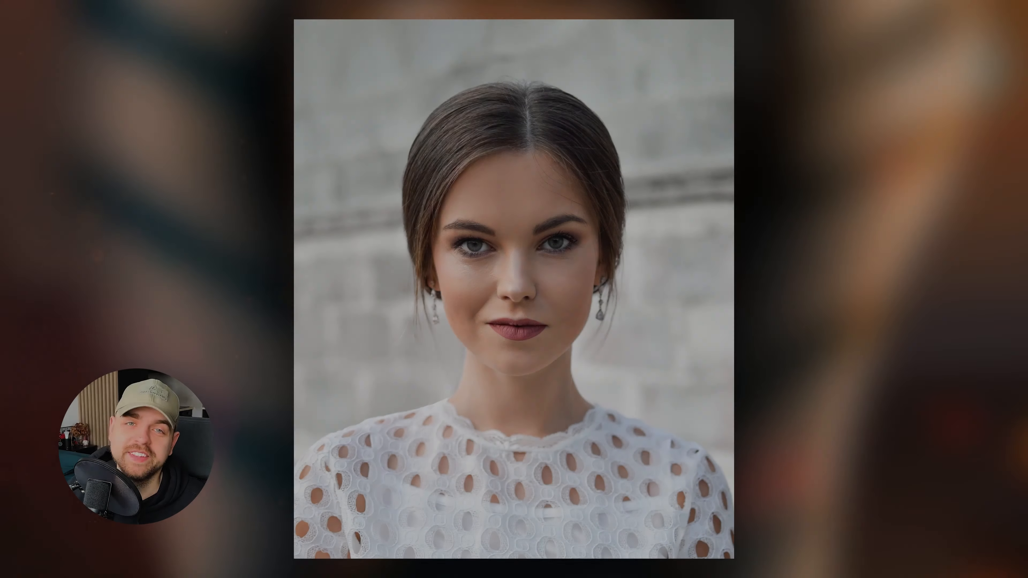